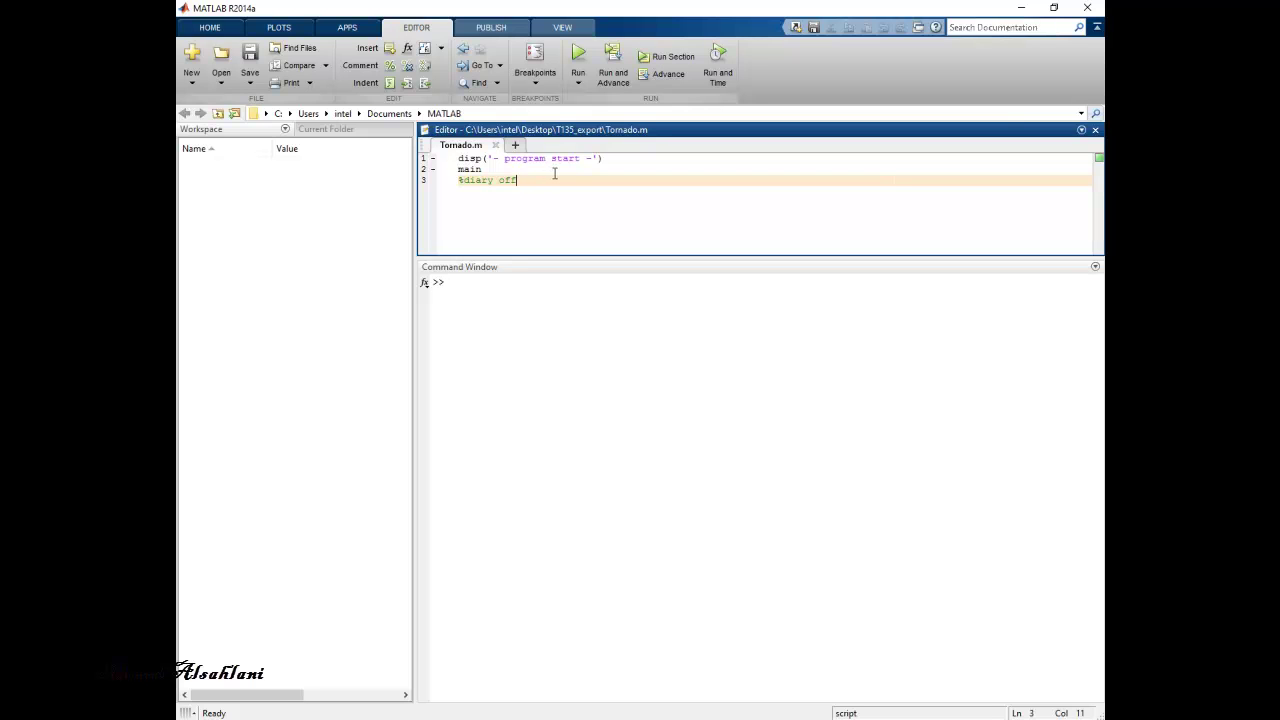
- Run the Tornado.m script, changing the current folder to the script's folder, and enlarge the Command Window
{"action": "left_click", "coordinate": [503, 170]}
{"action": "left_click", "coordinate": [578, 55]}
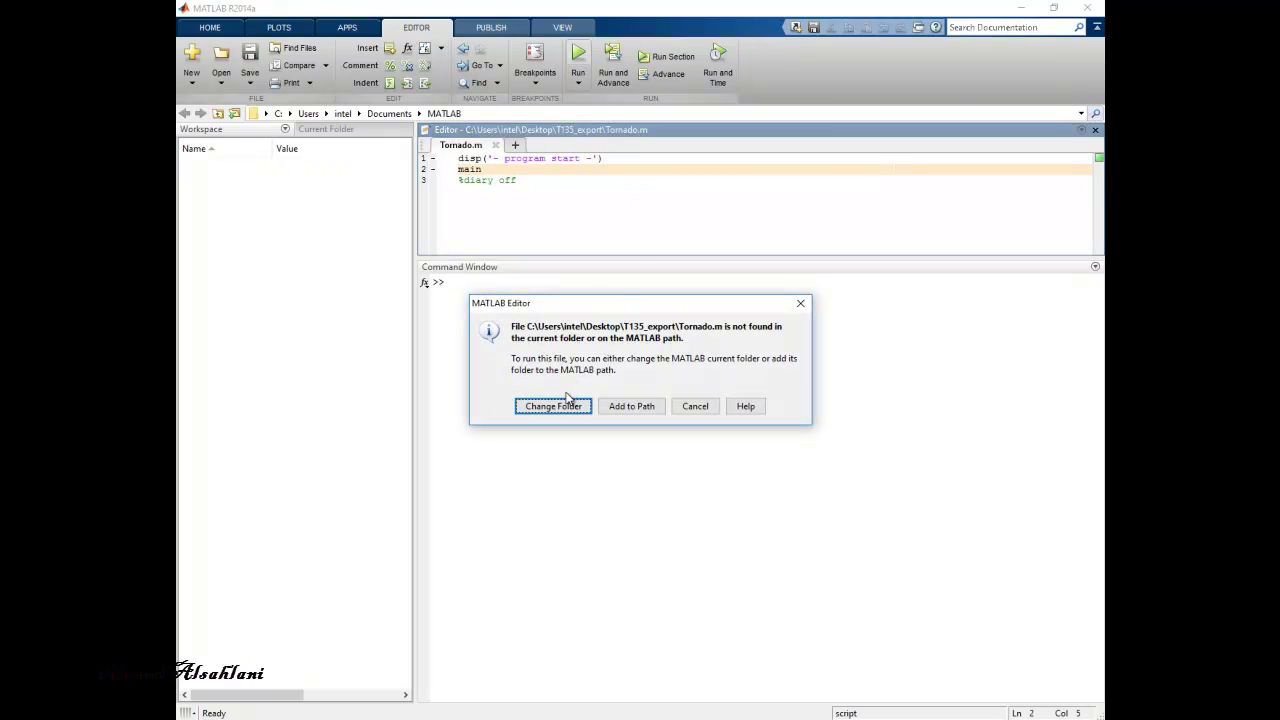
{"action": "left_click", "coordinate": [563, 405]}
{"action": "left_click_drag", "start_coordinate": [614, 257], "coordinate": [609, 202]}
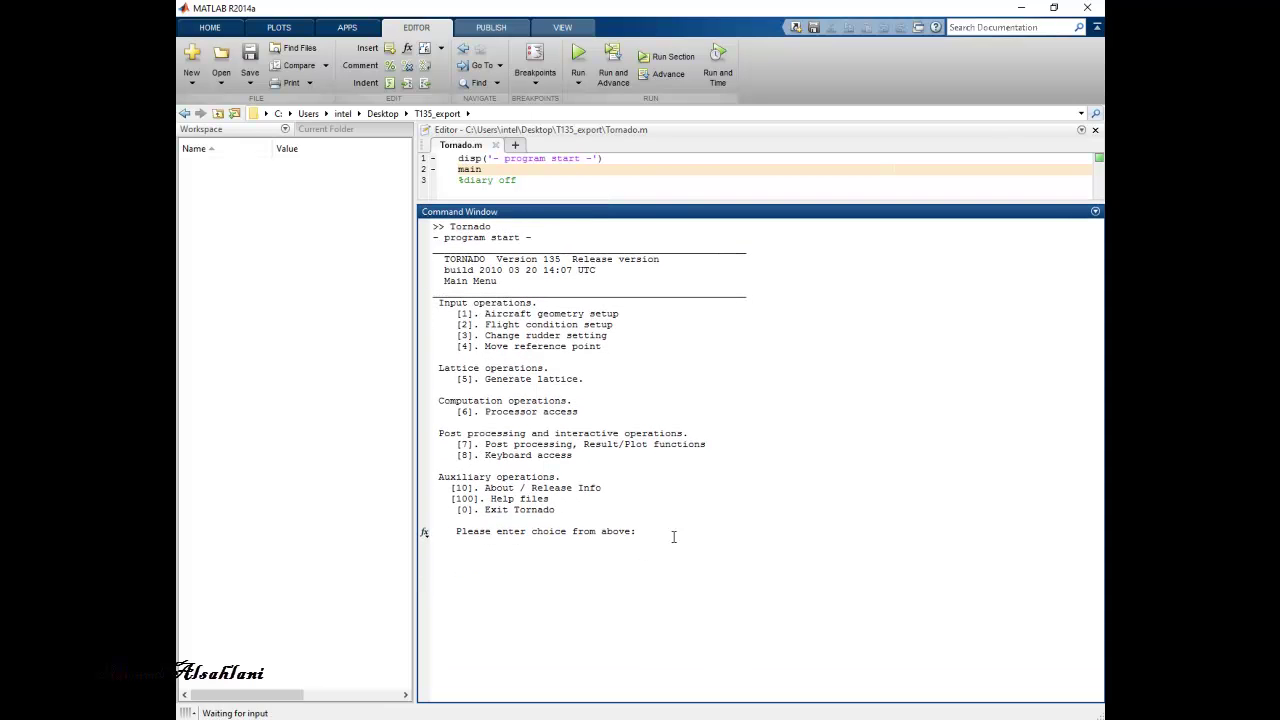
- Enter Tornado's aircraft geometry setup and choose to define a new geometry
{"action": "type", "text": "1"}
{"action": "key", "text": "Return"}
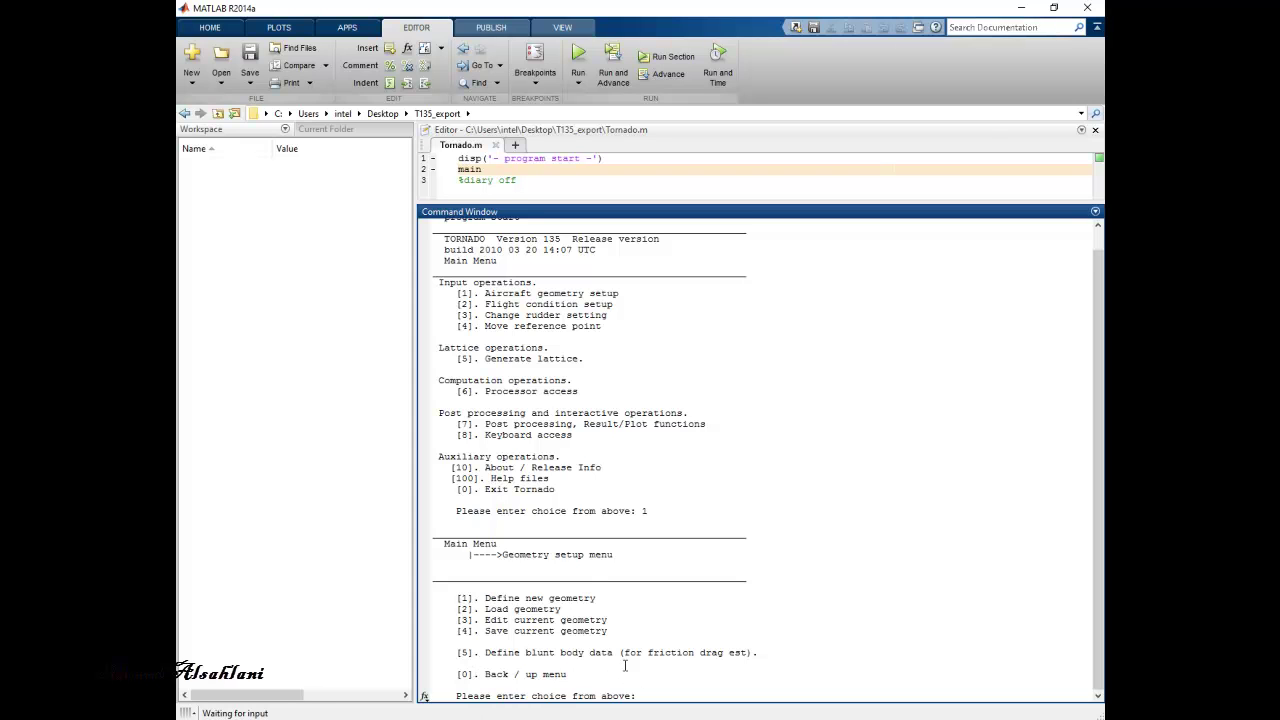
{"action": "type", "text": "1"}
{"action": "key", "text": "Return"}
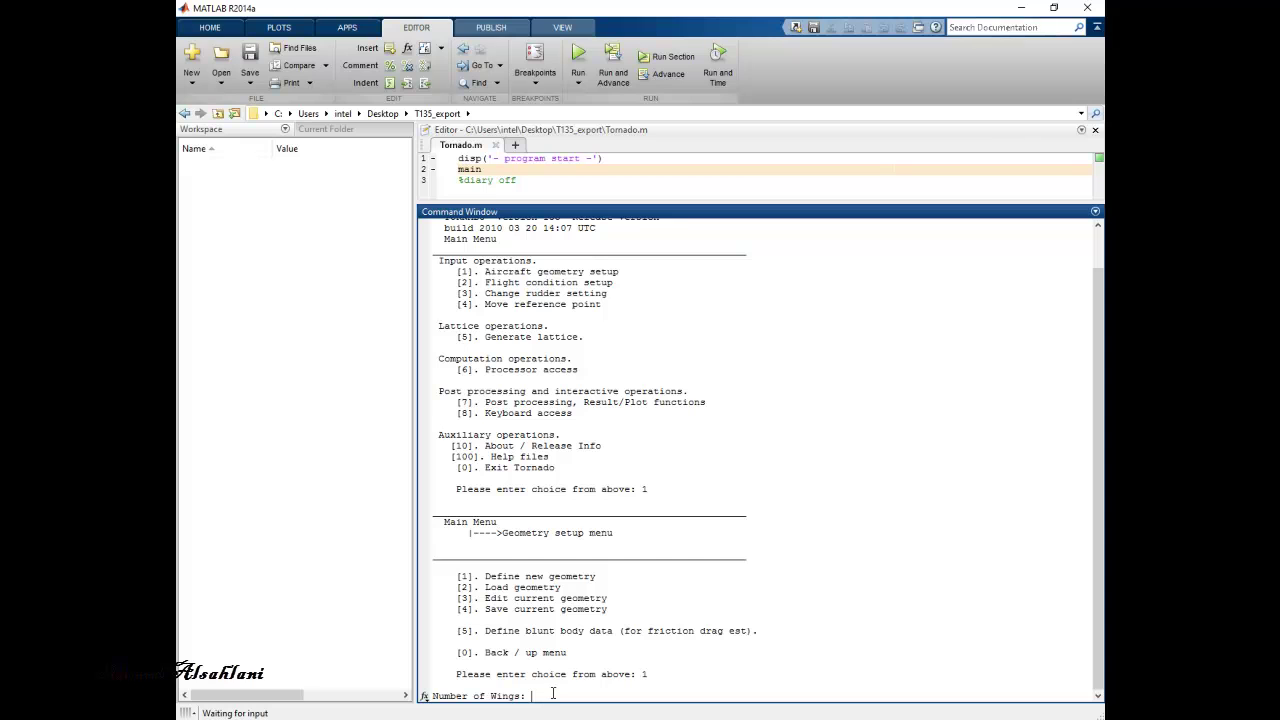
- Check the wing sketch in Word, then in MATLAB set 4 wings and 2 semispanwise partitions for wing 1
{"action": "key", "text": "alt+Tab"}
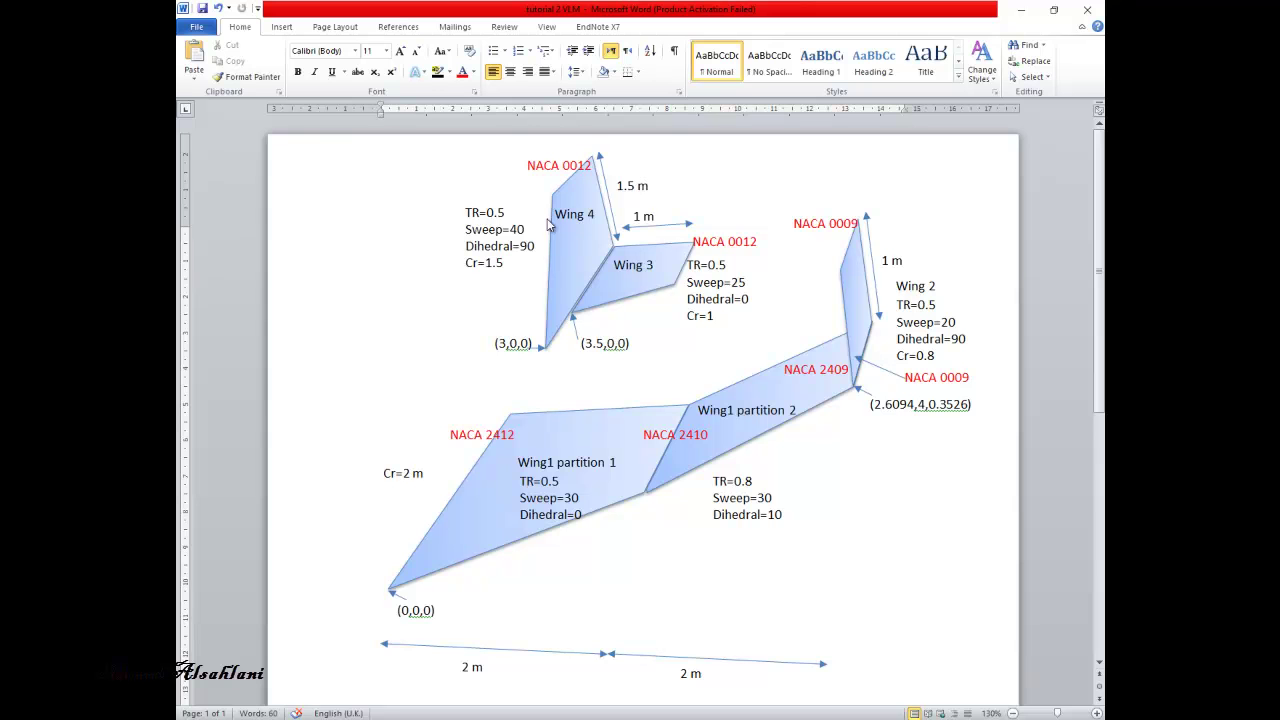
{"action": "key", "text": "alt+Tab"}
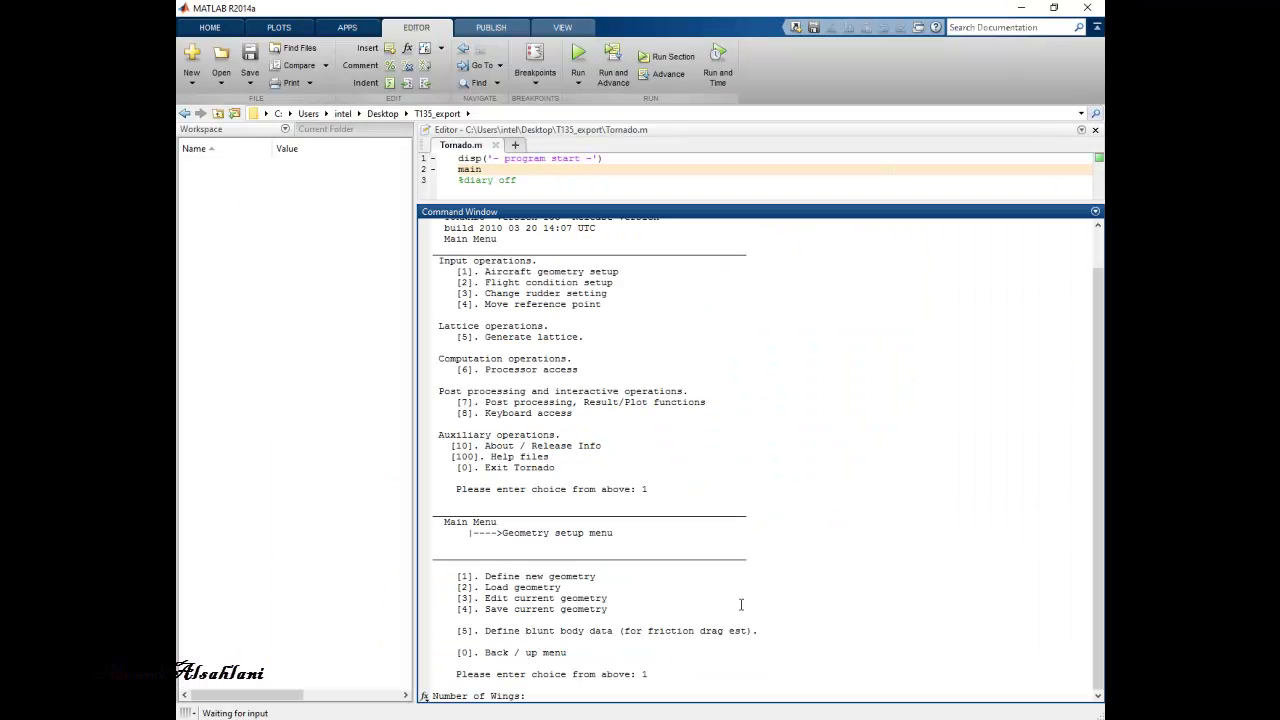
{"action": "type", "text": "4"}
{"action": "key", "text": "Return"}
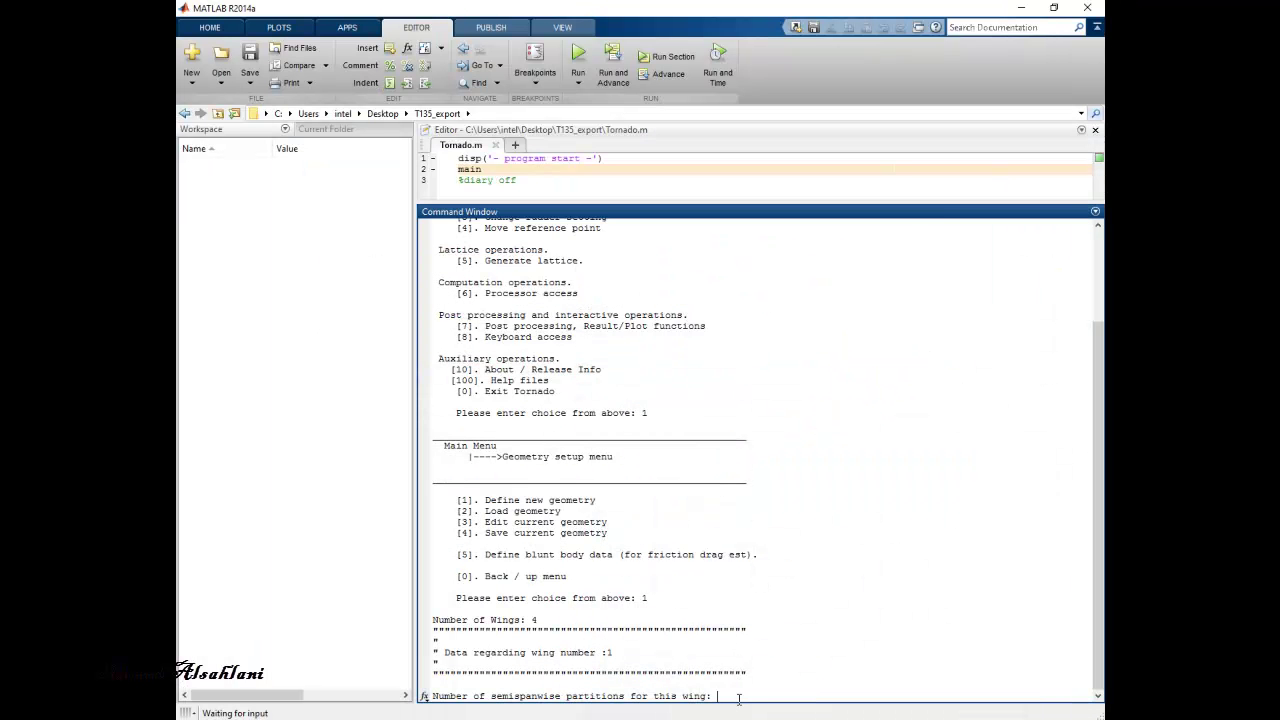
{"action": "type", "text": "2"}
{"action": "key", "text": "Return"}
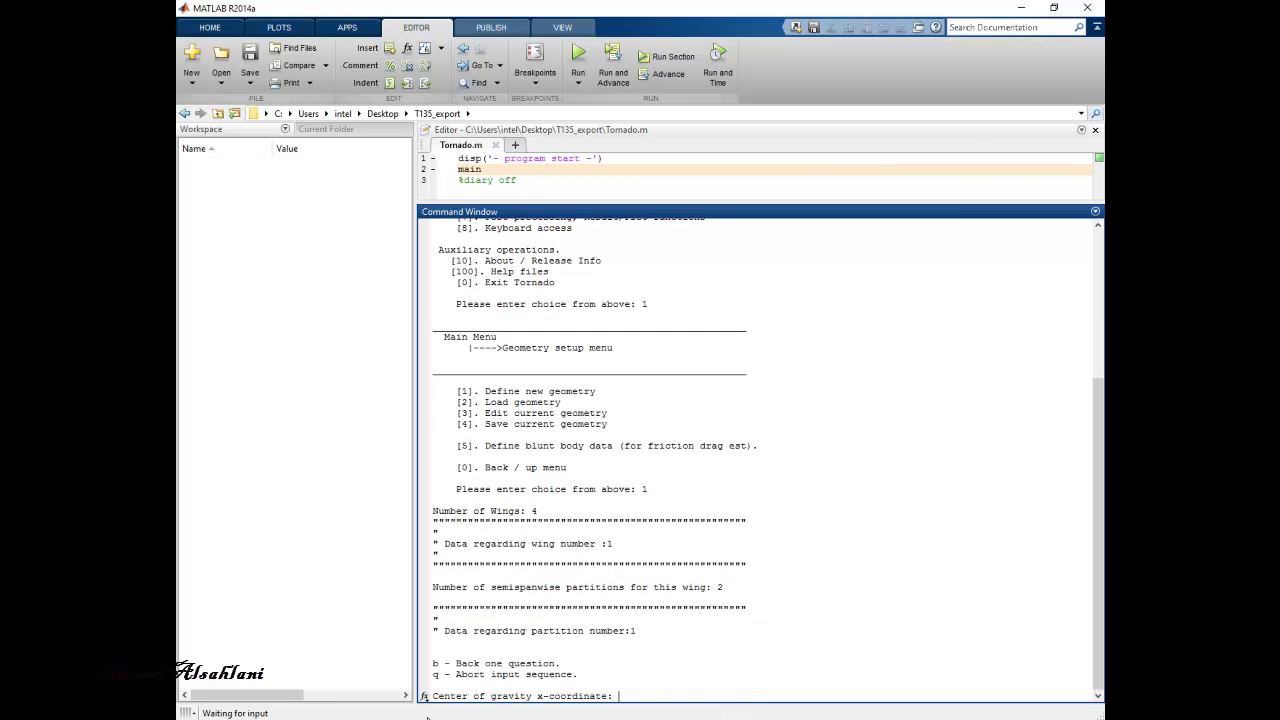
- Set the center of gravity x, y and z coordinates to 0, 0, 0
{"action": "type", "text": "0"}
{"action": "key", "text": "Return"}
{"action": "type", "text": "0"}
{"action": "key", "text": "Return"}
{"action": "type", "text": "0"}
{"action": "key", "text": "Return"}
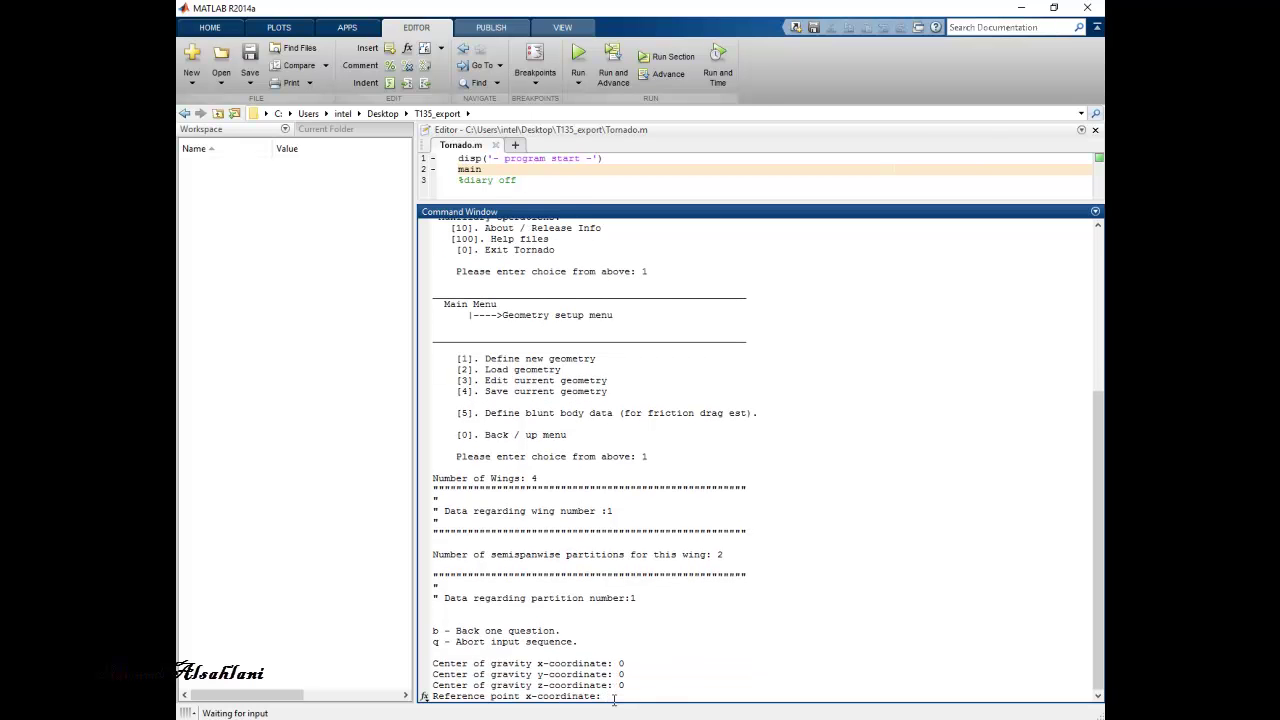
- Set the reference point x, y and z coordinates to 0, 0, 0
{"action": "type", "text": "0"}
{"action": "key", "text": "Return"}
{"action": "type", "text": "0"}
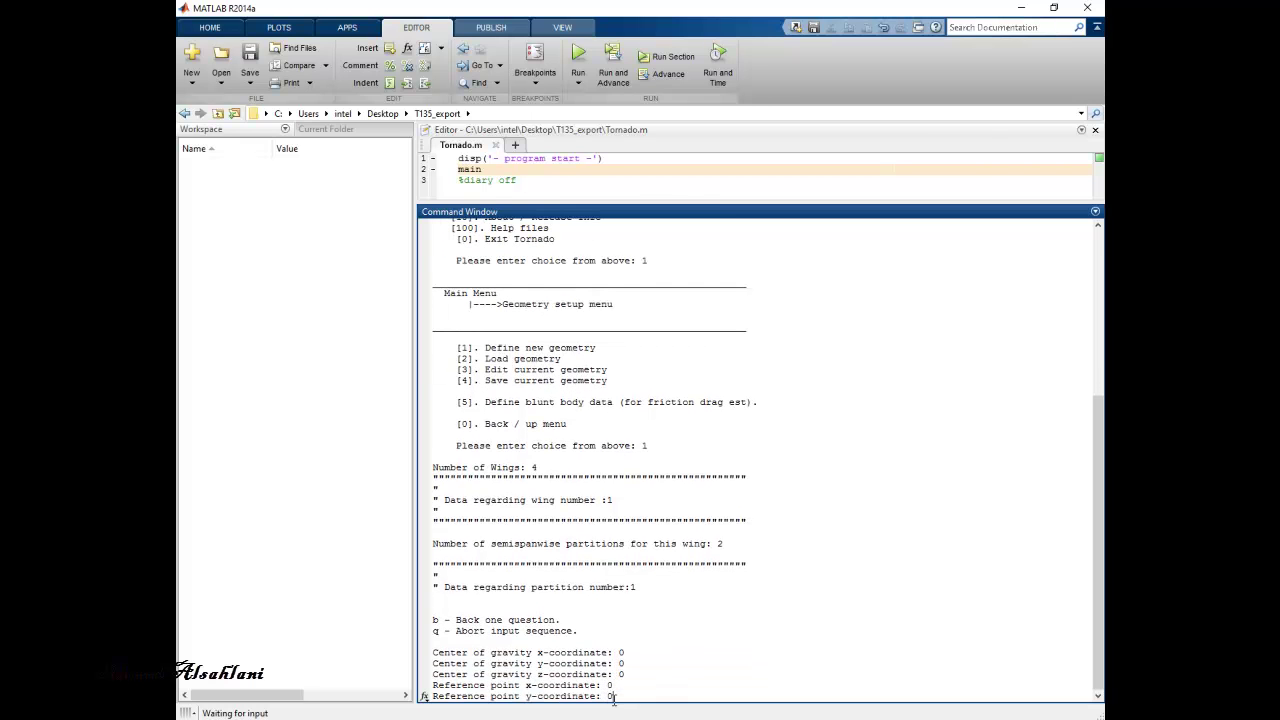
{"action": "key", "text": "Return"}
{"action": "type", "text": "0"}
{"action": "key", "text": "Return"}
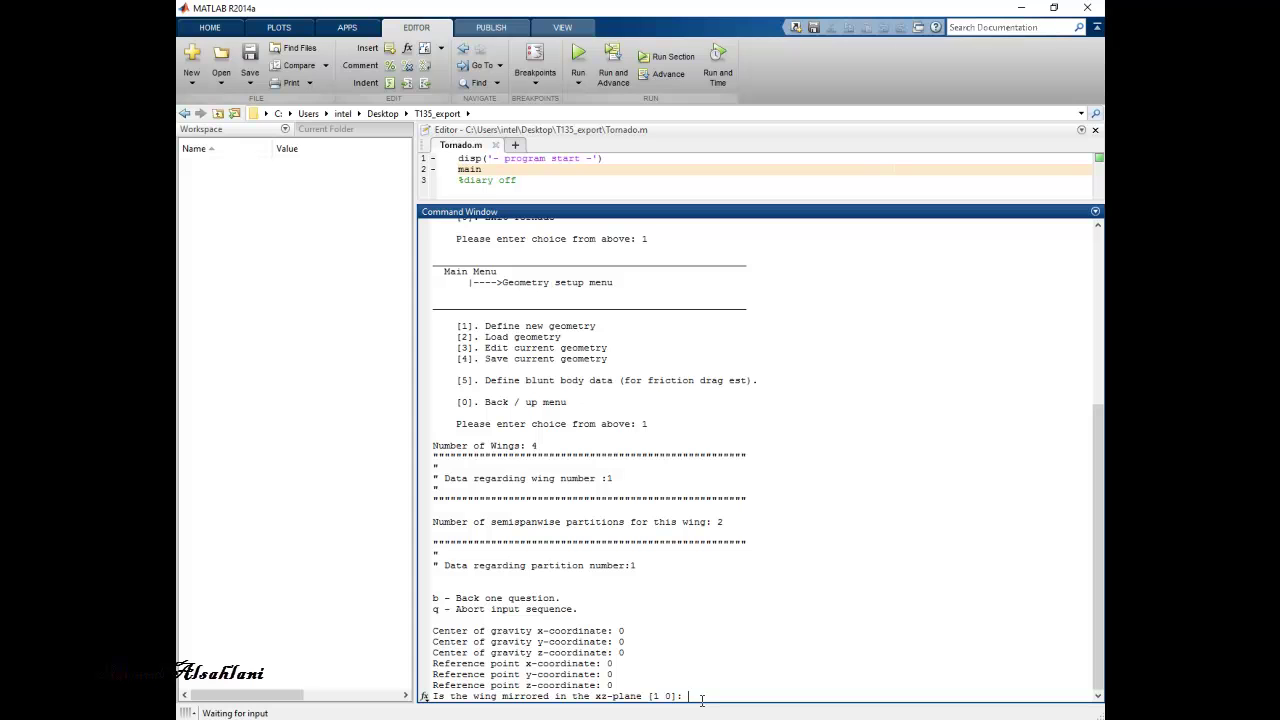
- Mirror wing 1 in the xz-plane and set its root chord to 2, checking the Word sketch for the chord
{"action": "type", "text": "1"}
{"action": "key", "text": "Return"}
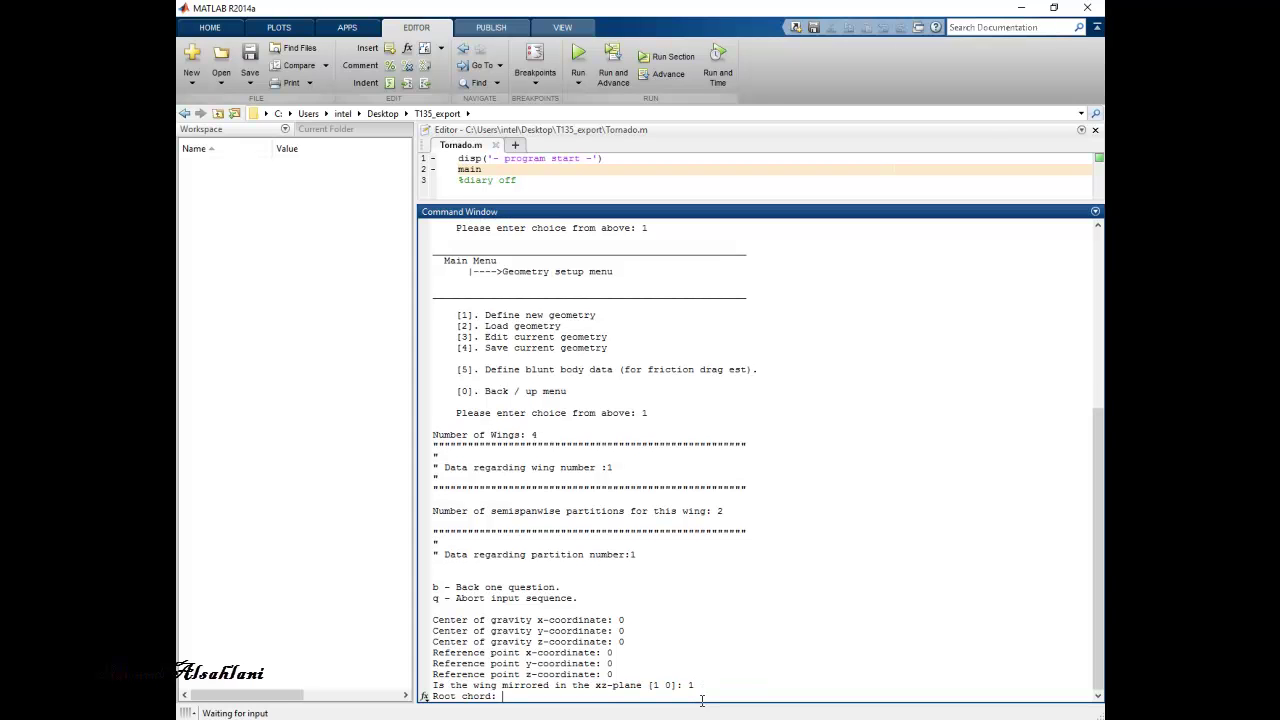
{"action": "key", "text": "alt+Tab"}
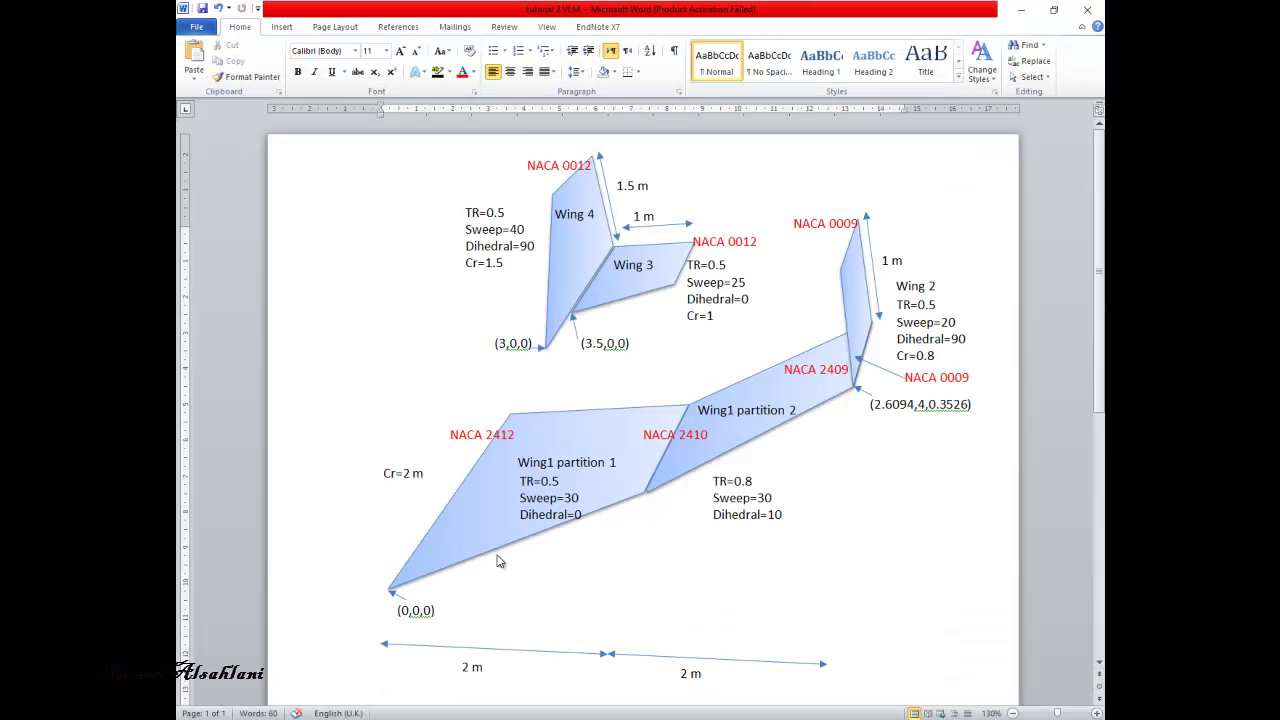
{"action": "key", "text": "alt+Tab"}
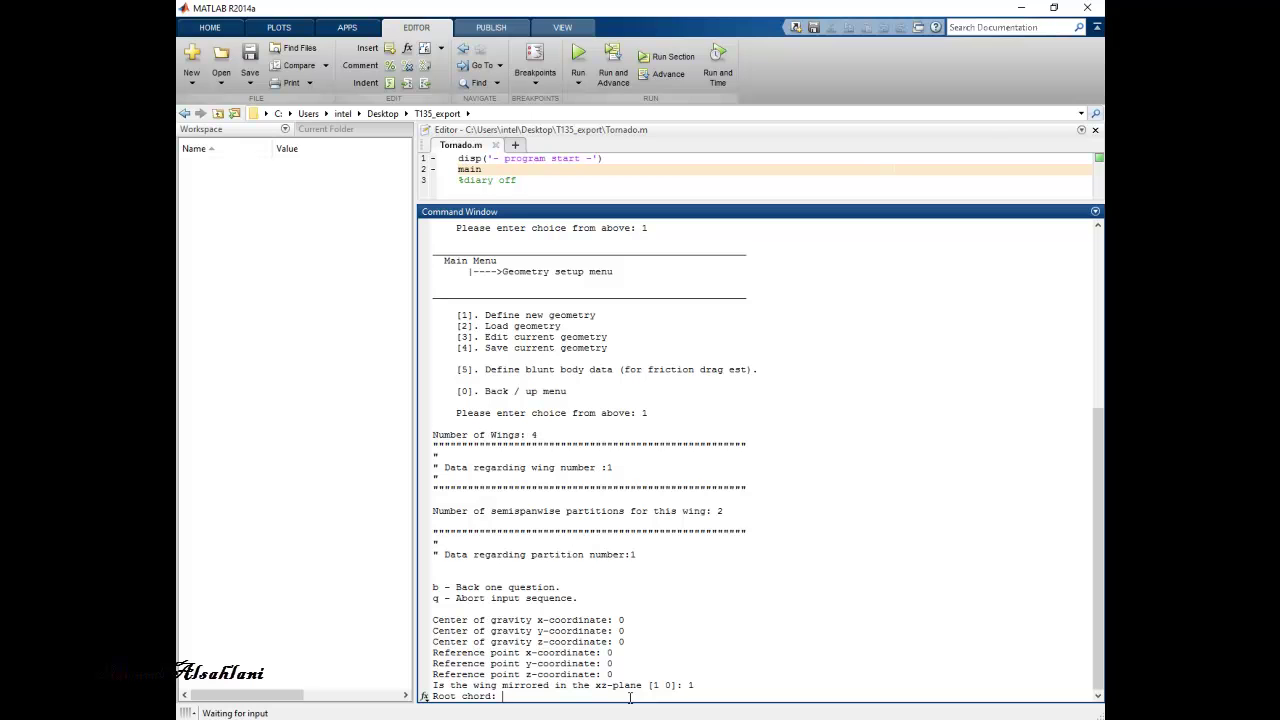
{"action": "type", "text": "2"}
{"action": "key", "text": "Return"}
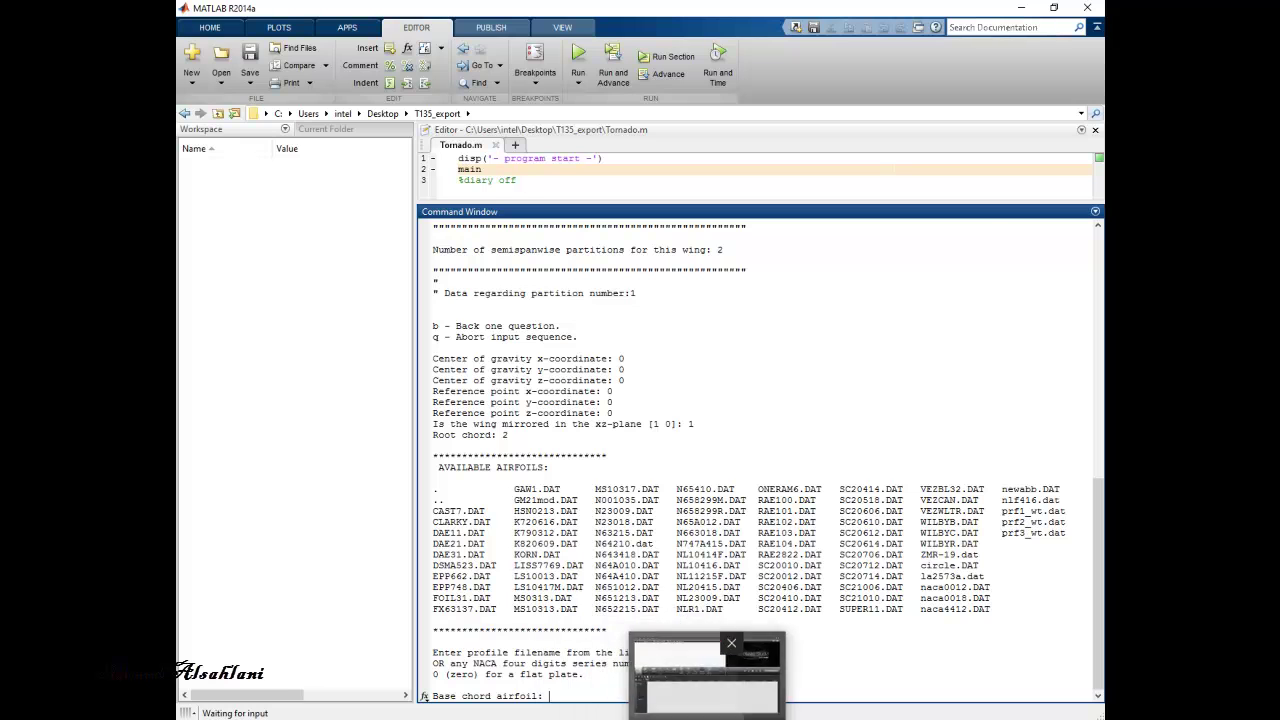
- Set wing 1's base chord airfoil to NACA 2412 as in the Word sketch, with 5 panels chordwise
{"action": "key", "text": "alt+Tab"}
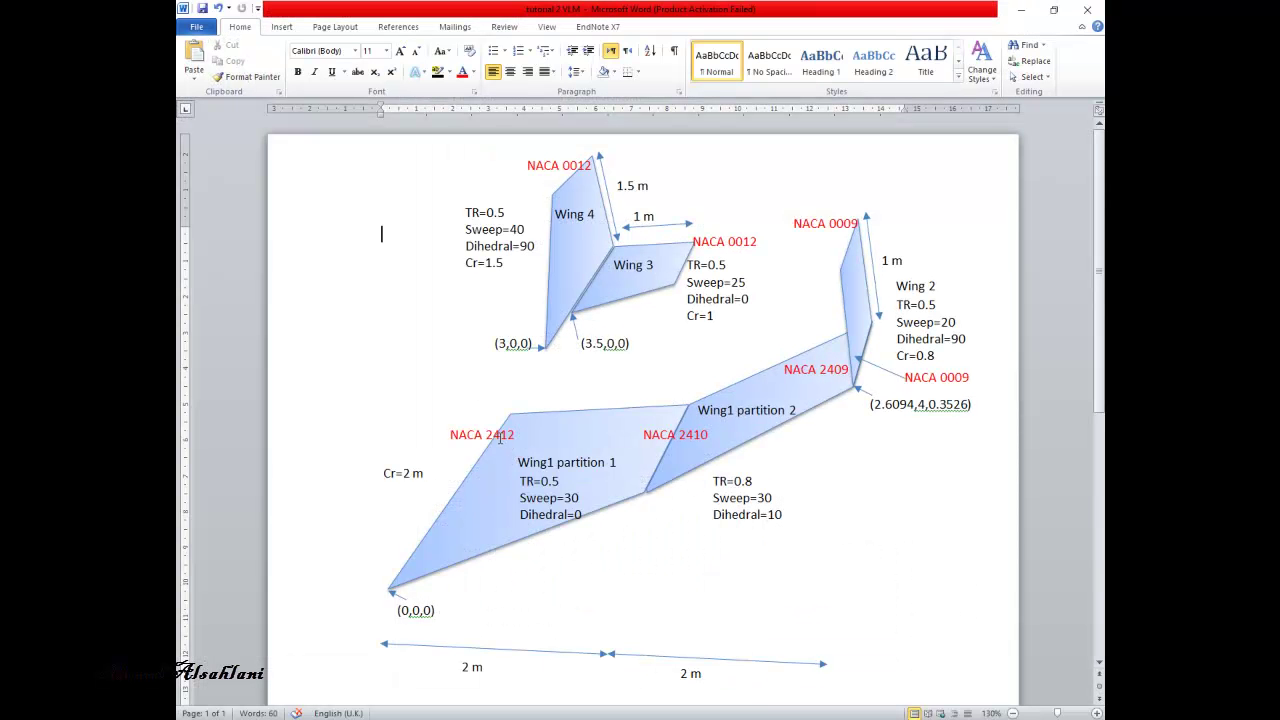
{"action": "key", "text": "alt+Tab"}
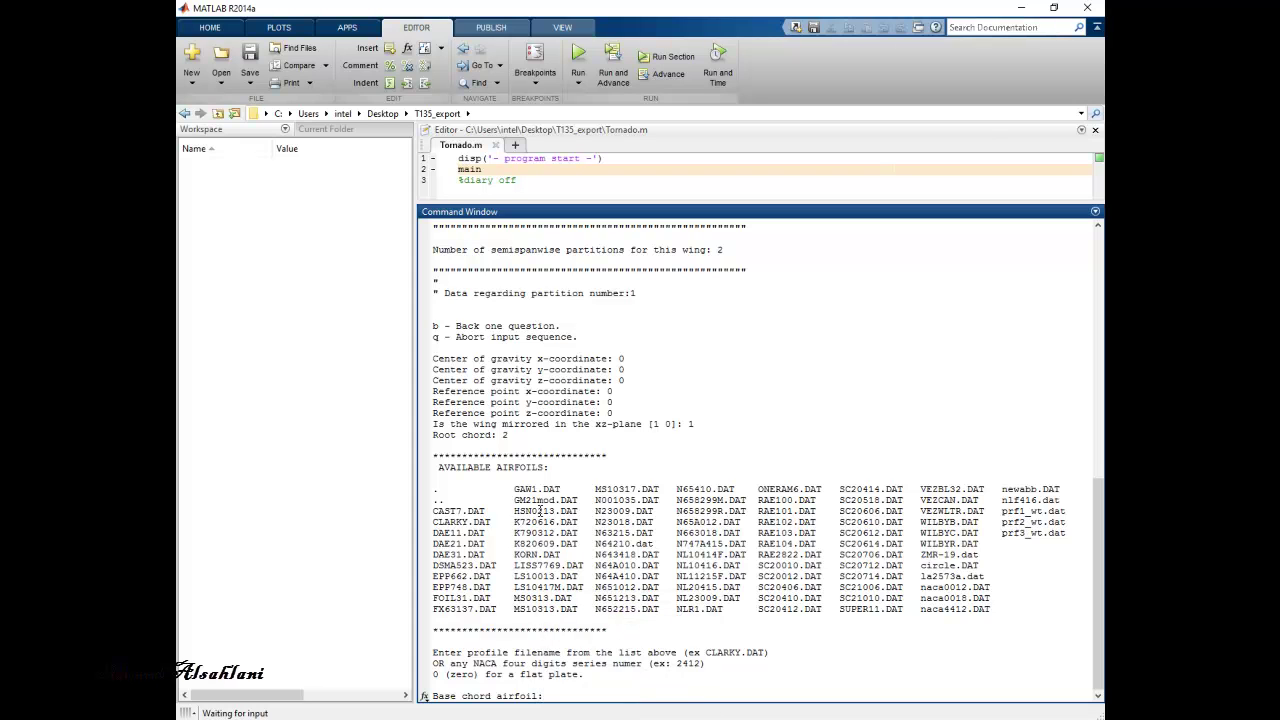
{"action": "left_click_drag", "start_coordinate": [596, 489], "coordinate": [660, 489]}
{"action": "type", "text": "2412"}
{"action": "key", "text": "Return"}
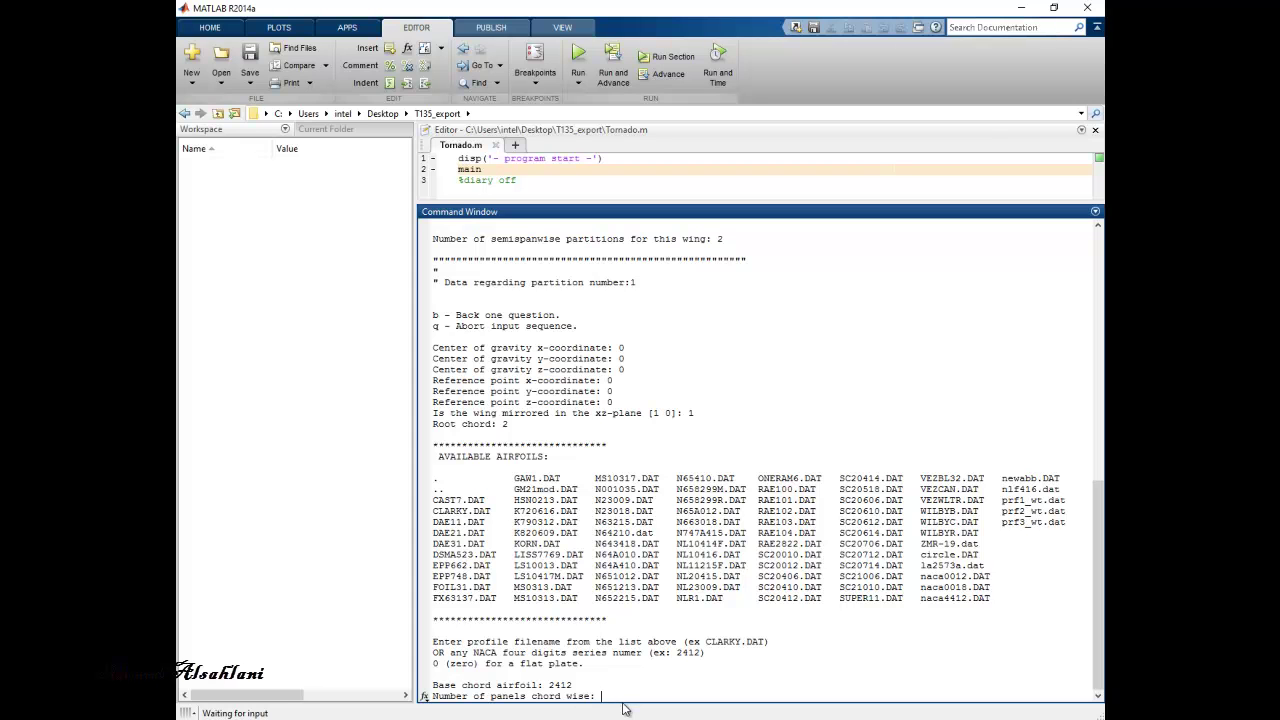
{"action": "type", "text": "5"}
{"action": "key", "text": "Return"}
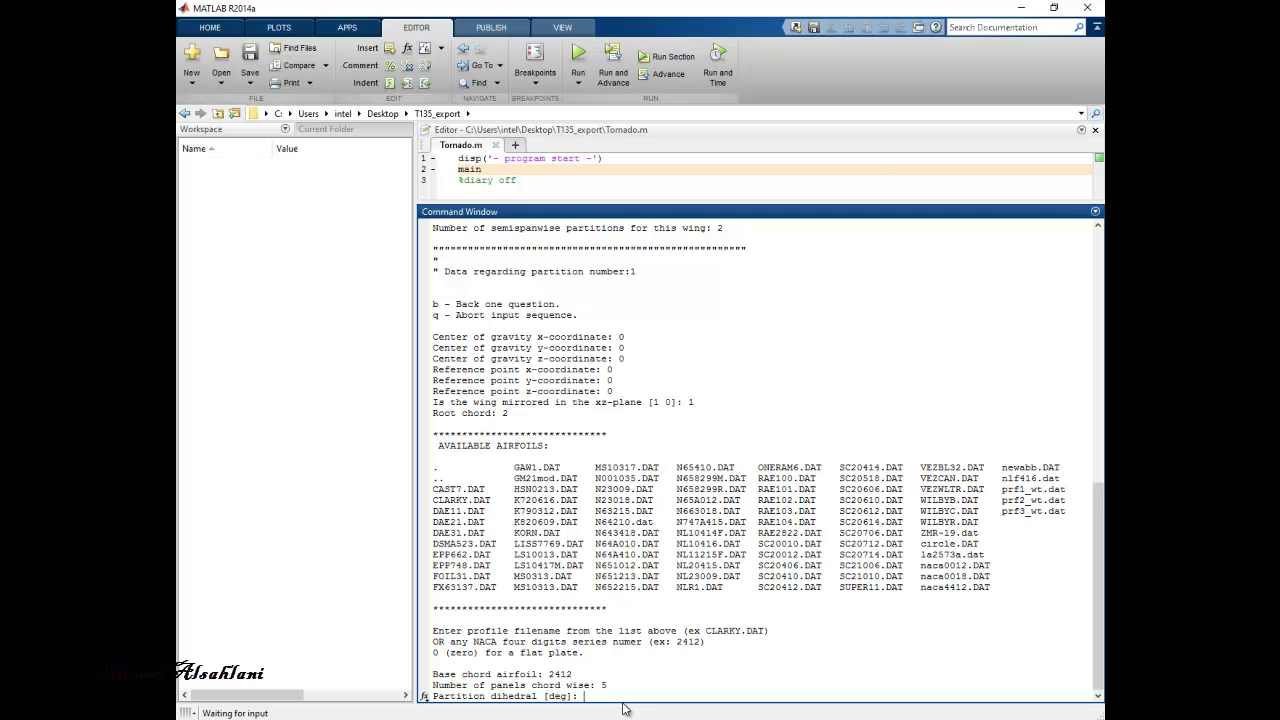
- Check partition 1's dihedral in the Word sketch, enter 0 degrees, and set 10 panels semi-spanwise
{"action": "left_click", "coordinate": [632, 716]}
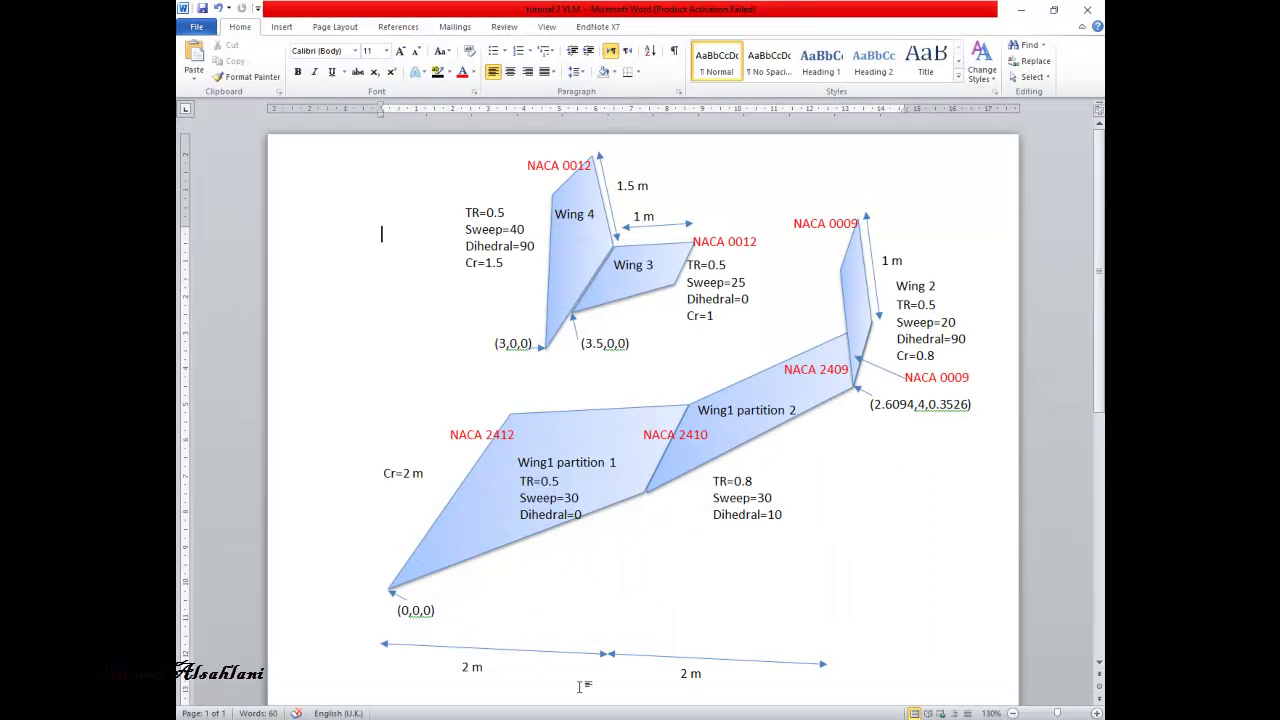
{"action": "left_click", "coordinate": [645, 716]}
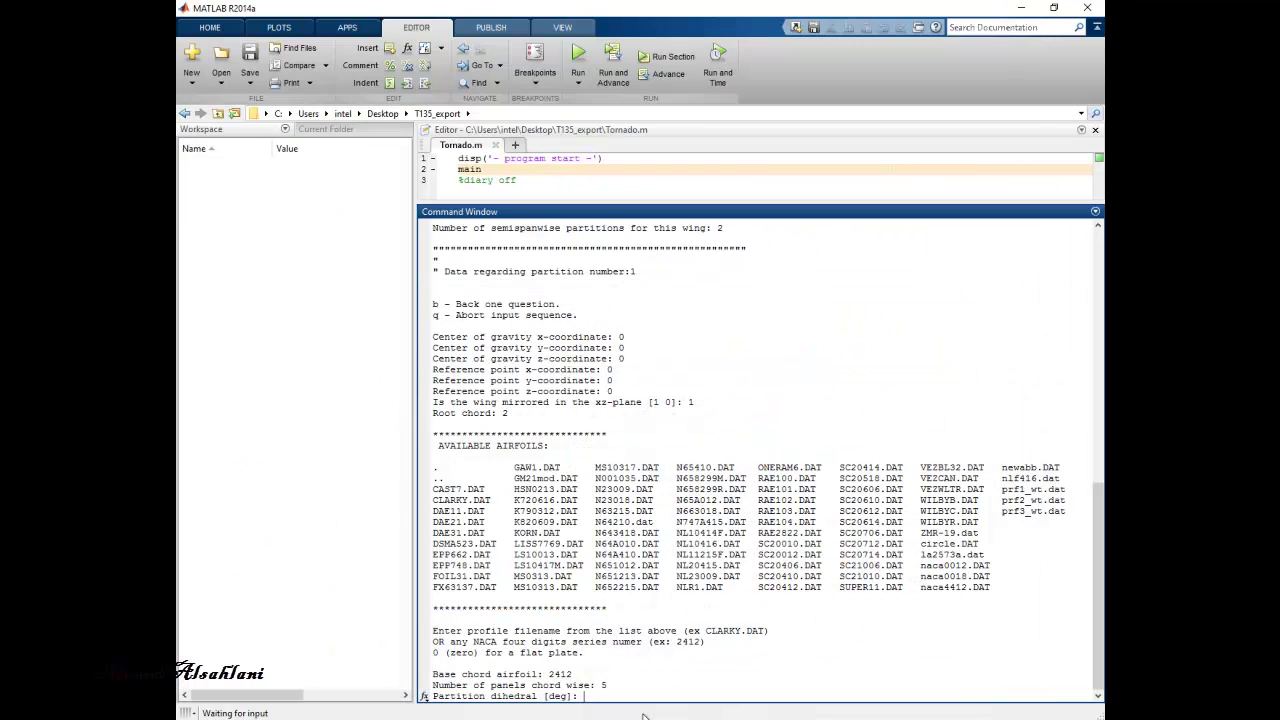
{"action": "type", "text": "0"}
{"action": "key", "text": "Return"}
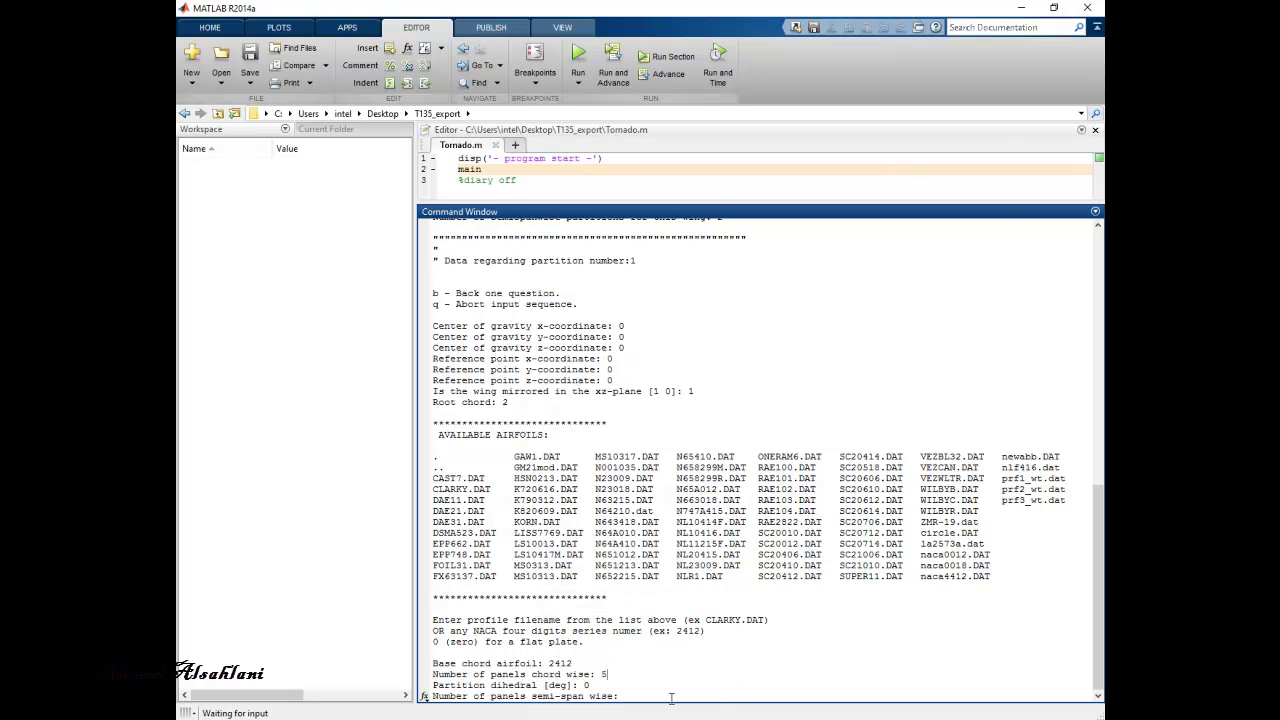
{"action": "type", "text": "10"}
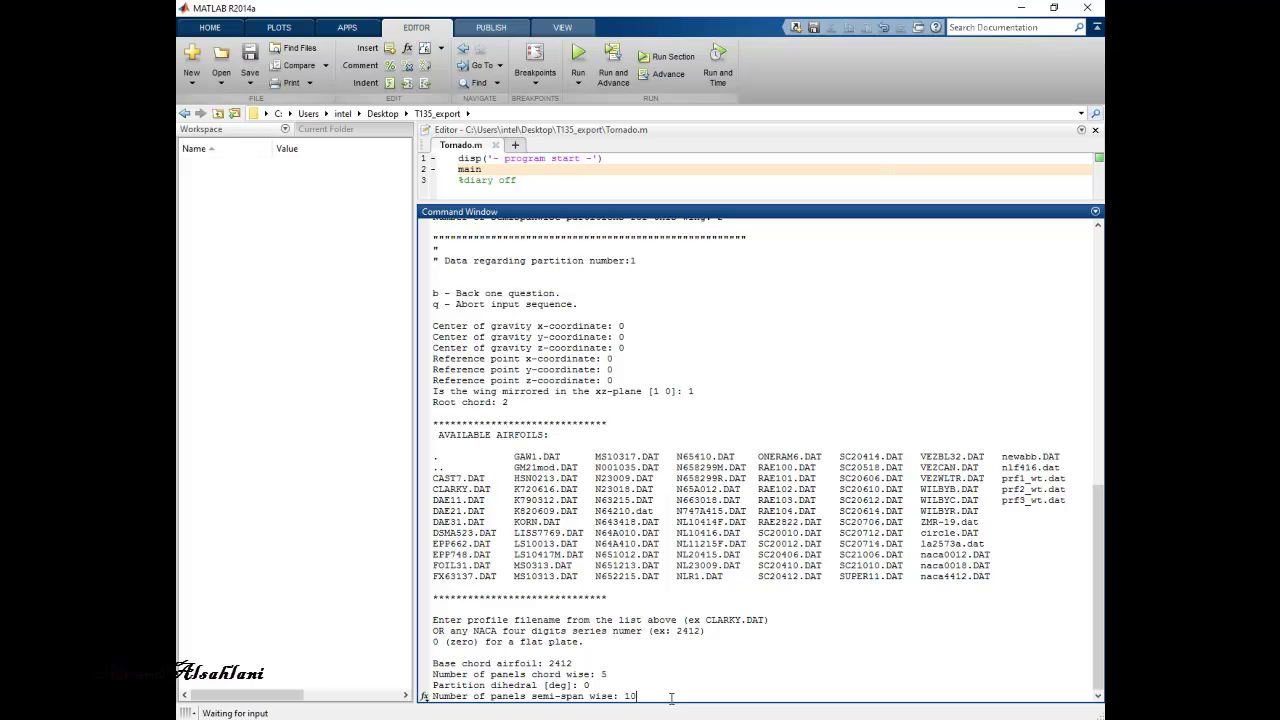
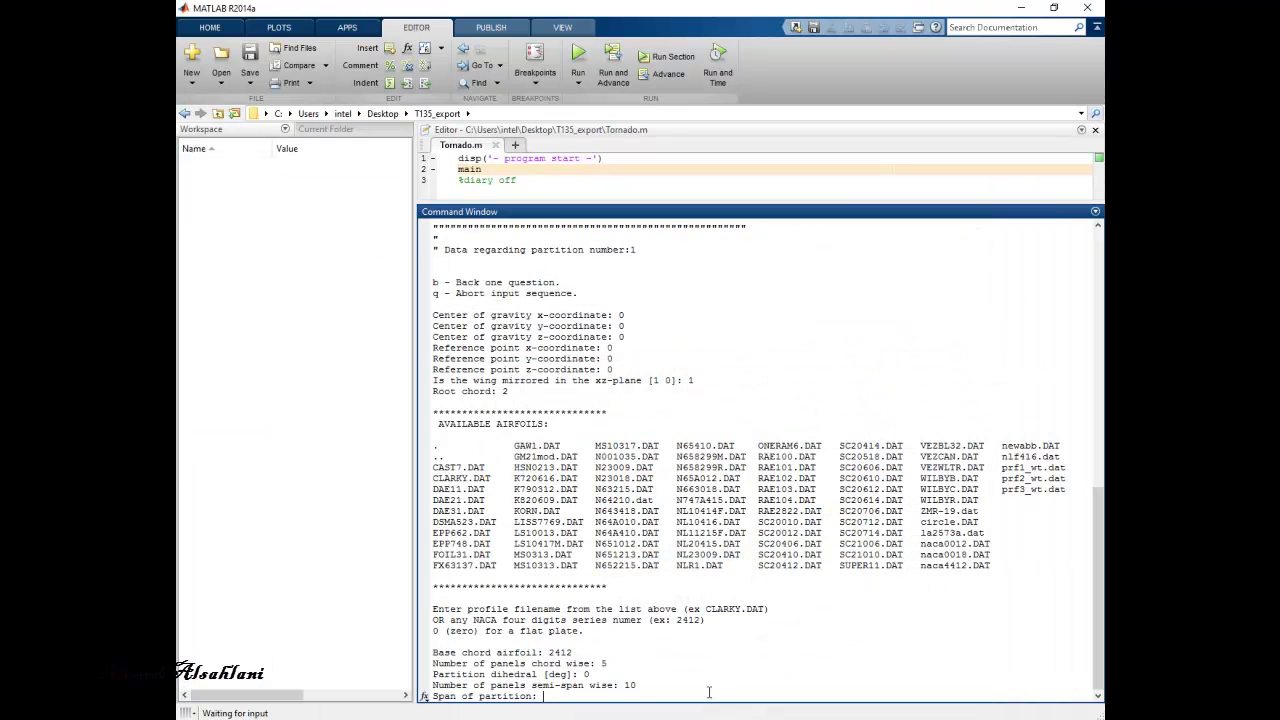
- Set the span of wing 1's partition 1 to 2 and its taper ratio to 0.5
{"action": "type", "text": "2"}
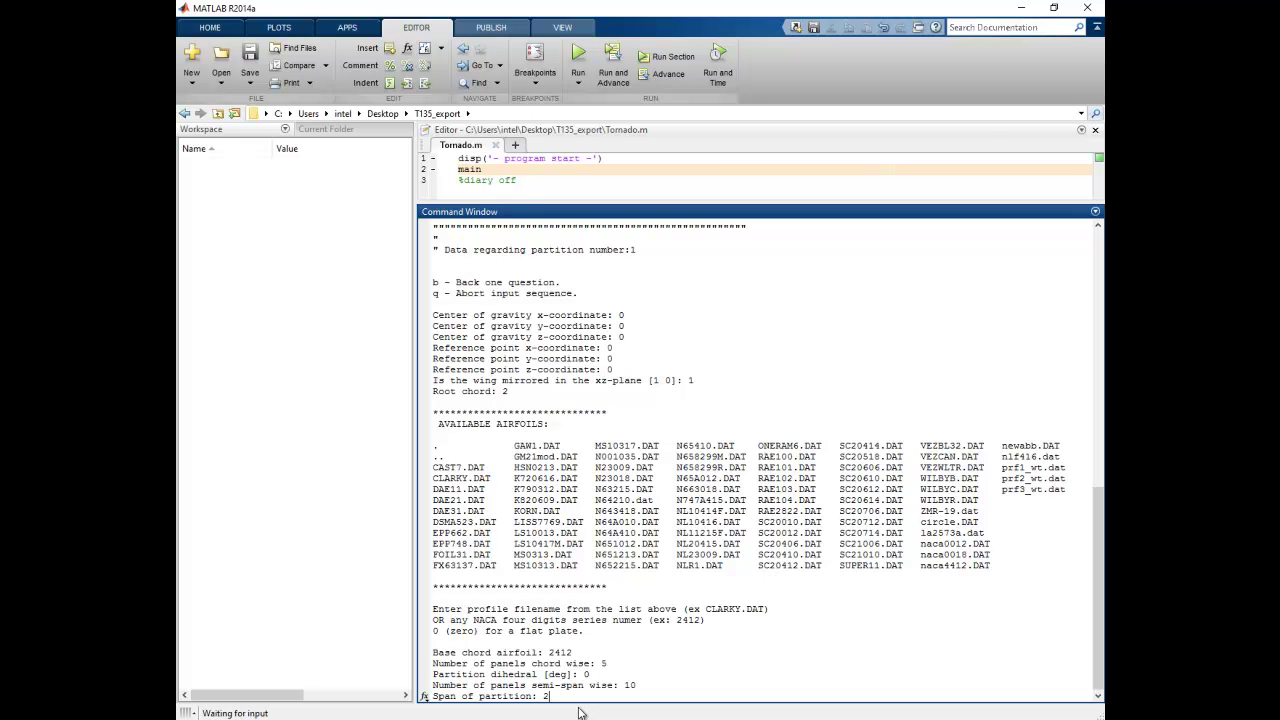
{"action": "key", "text": "Return"}
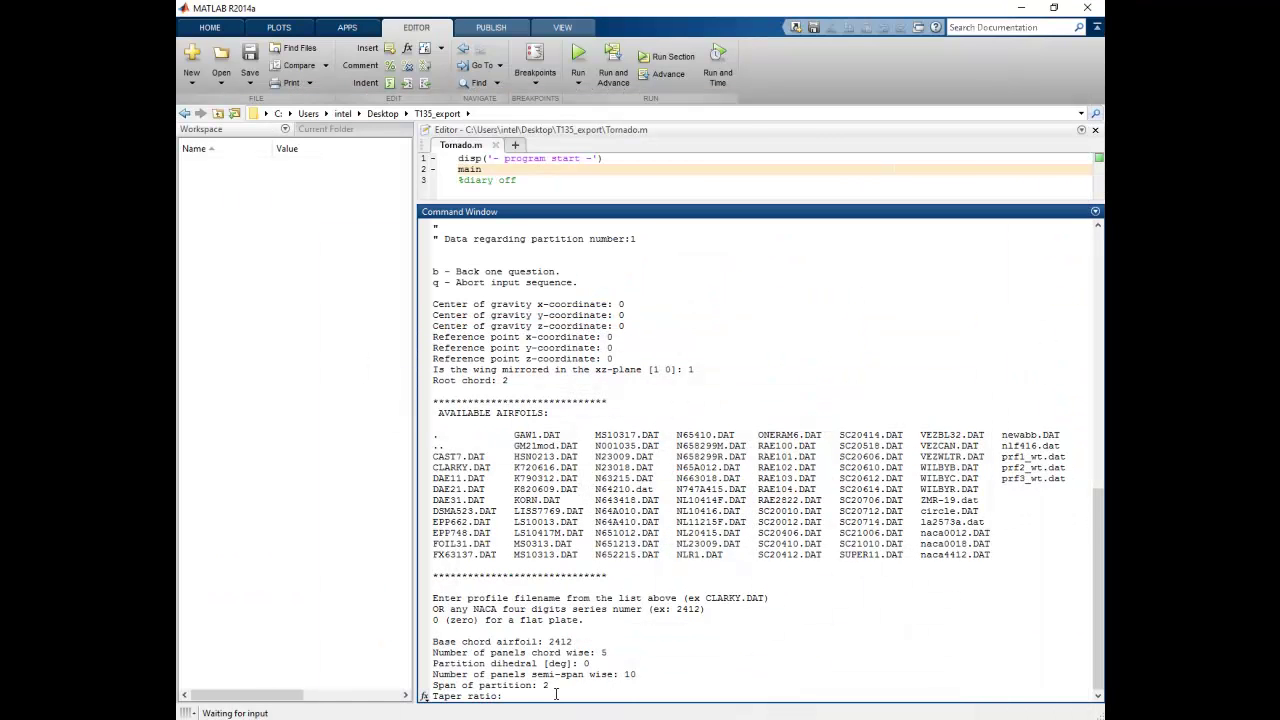
{"action": "type", "text": "0.5"}
{"action": "key", "text": "Return"}
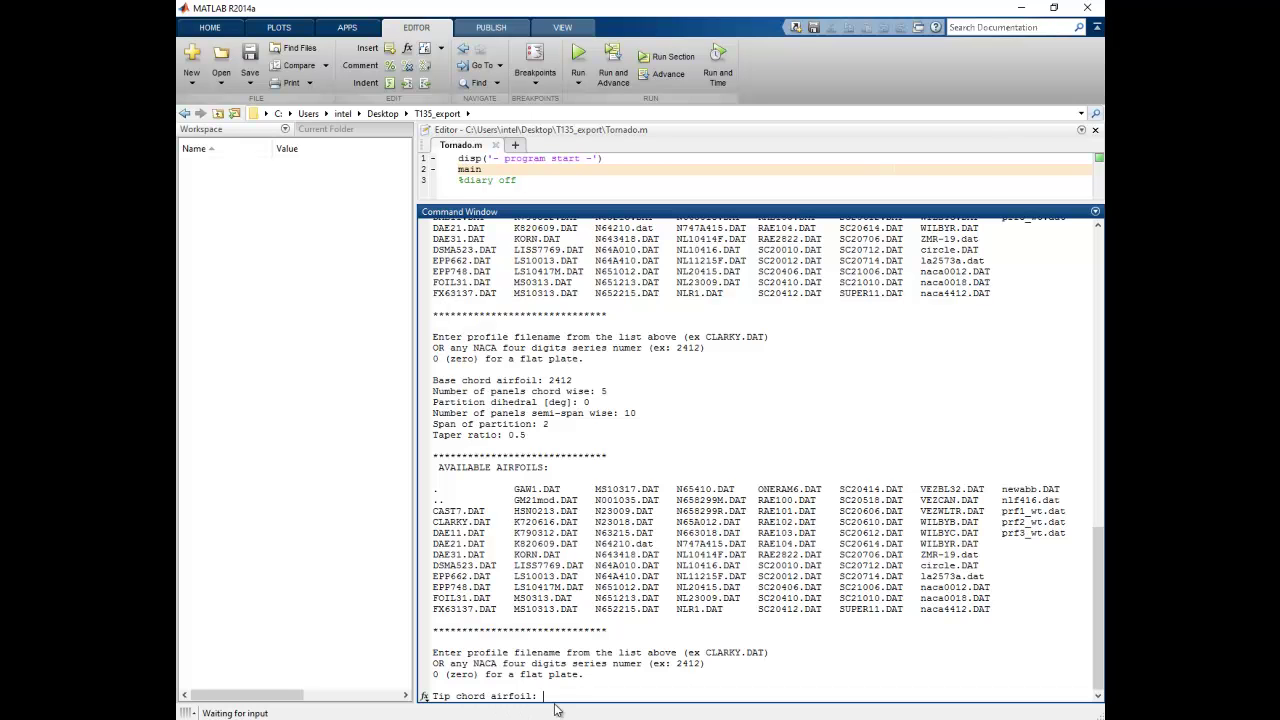
- Set partition 1's tip chord airfoil to NACA 2410 from the Word sketch and its quarter chord line sweep to 30 degrees
{"action": "key", "text": "alt+Tab"}
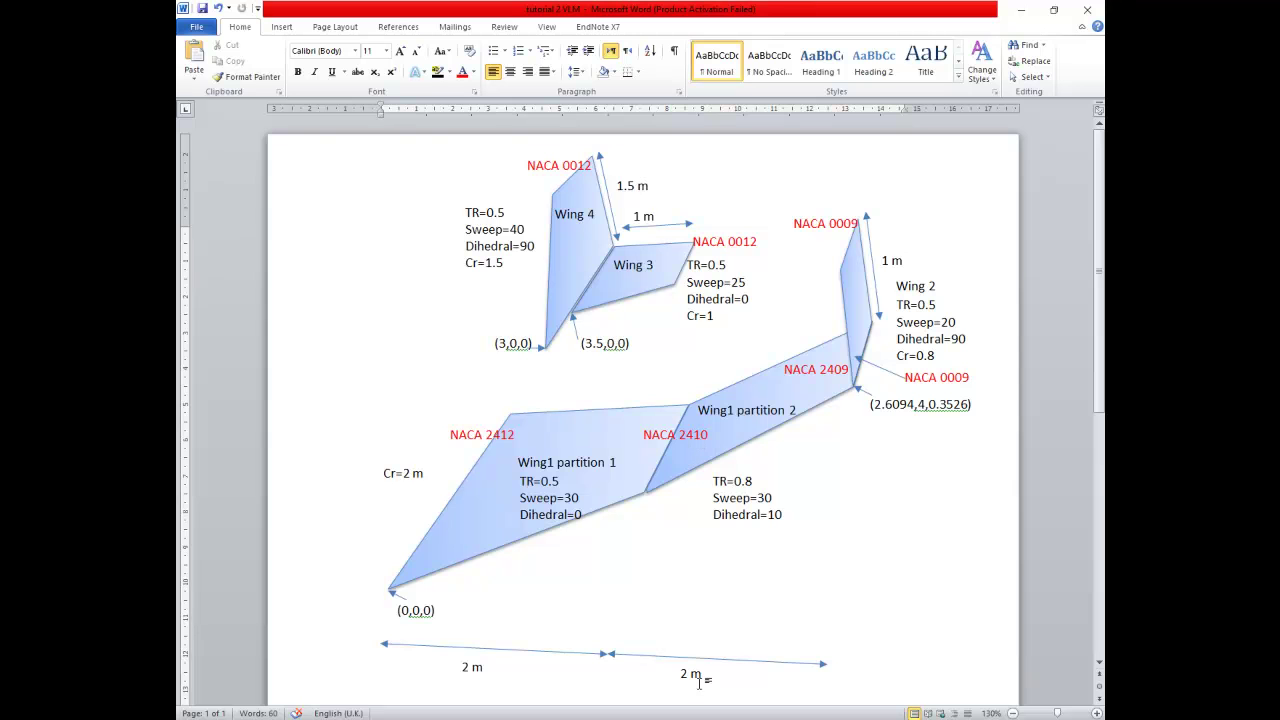
{"action": "key", "text": "alt+Tab"}
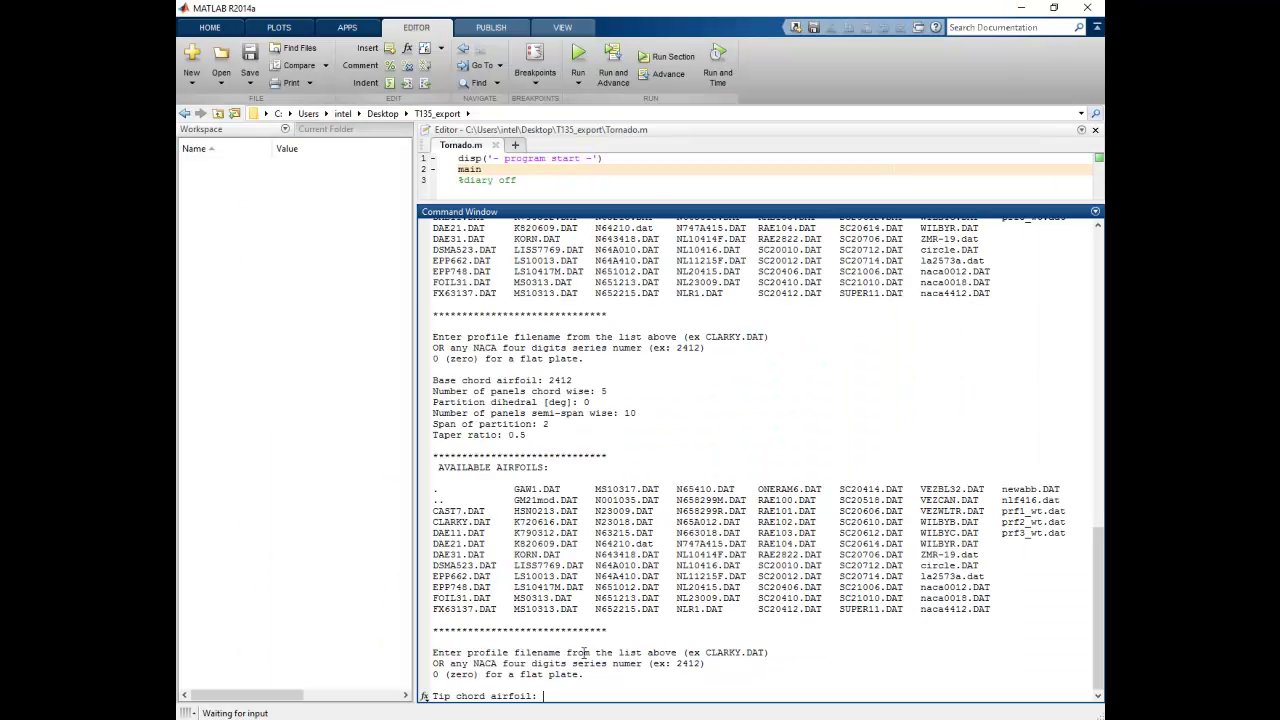
{"action": "type", "text": "2410"}
{"action": "key", "text": "Return"}
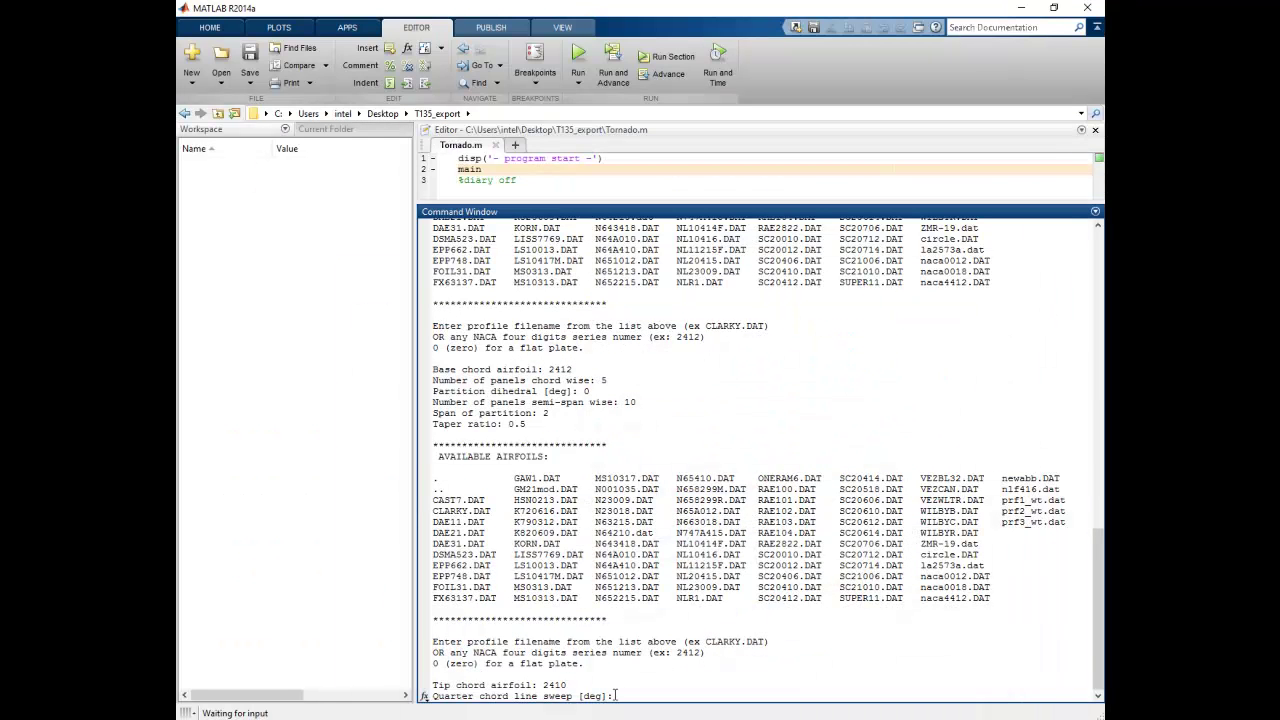
{"action": "type", "text": "30"}
{"action": "key", "text": "Return"}
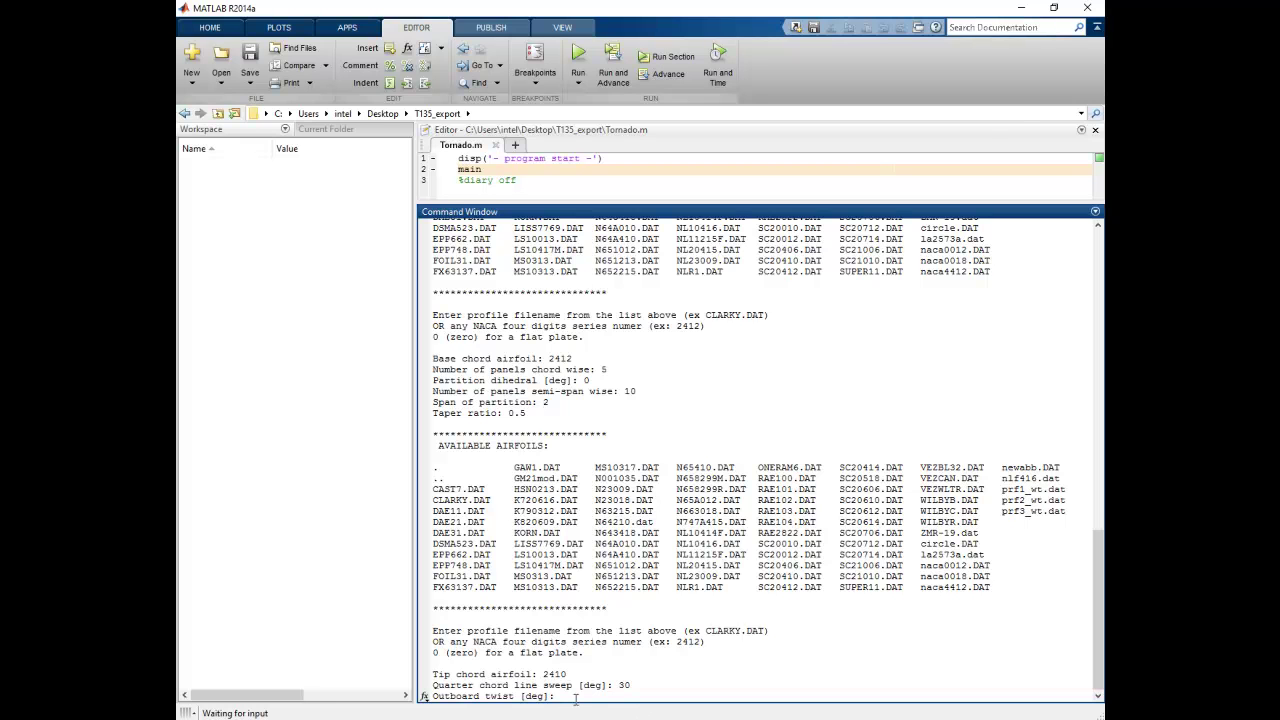
- Complete partition 1 with 0 degrees outboard twist, a linear mesh distribution and no flap
{"action": "type", "text": "0"}
{"action": "key", "text": "Return"}
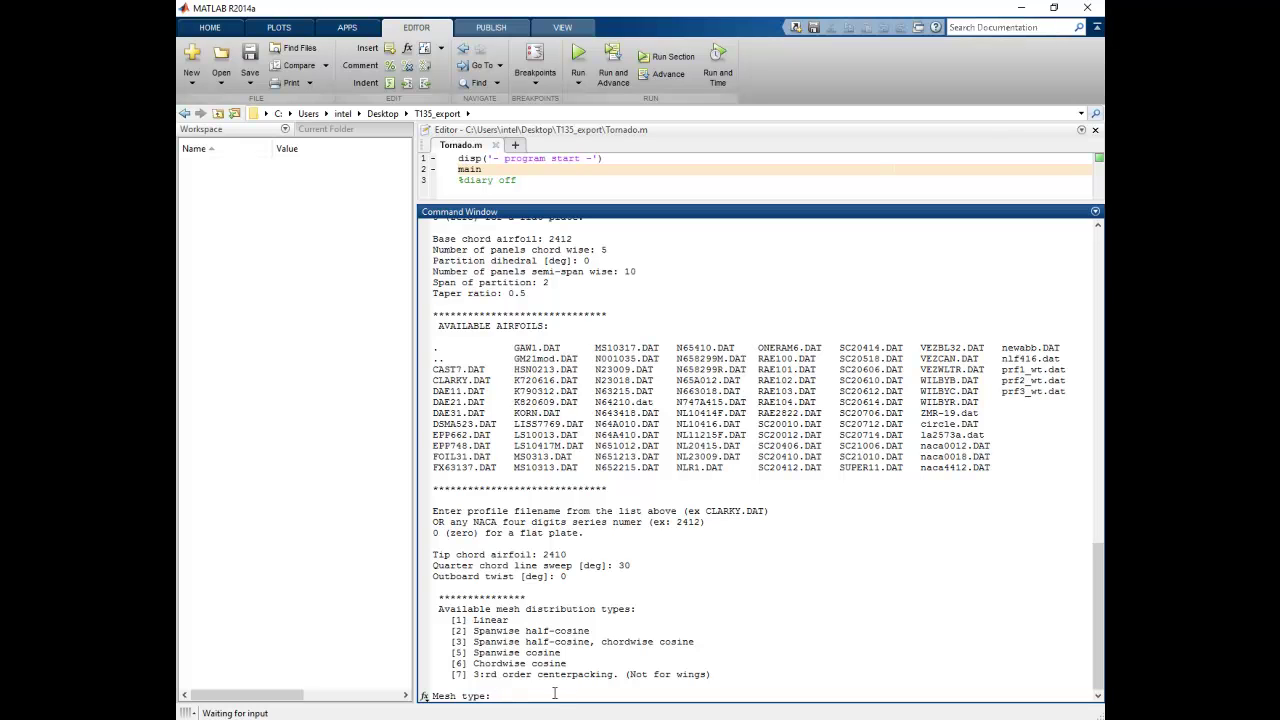
{"action": "type", "text": "1"}
{"action": "key", "text": "Return"}
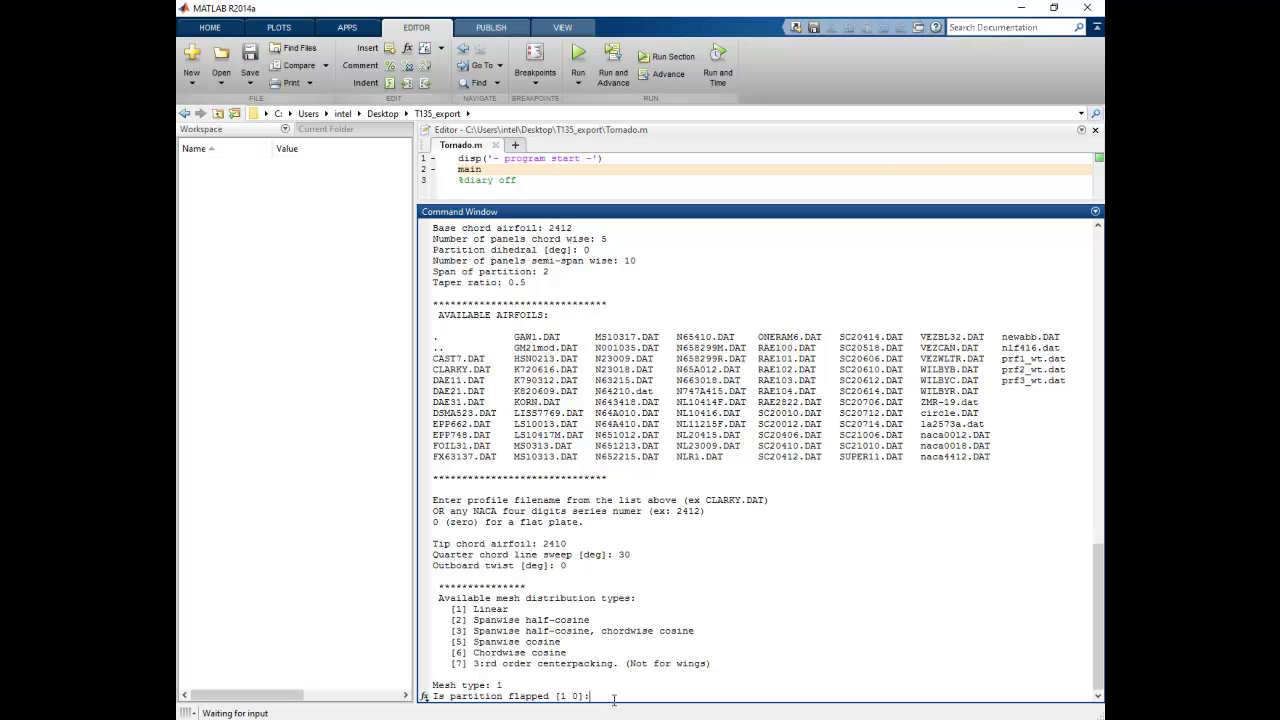
{"action": "type", "text": "0"}
{"action": "key", "text": "Return"}
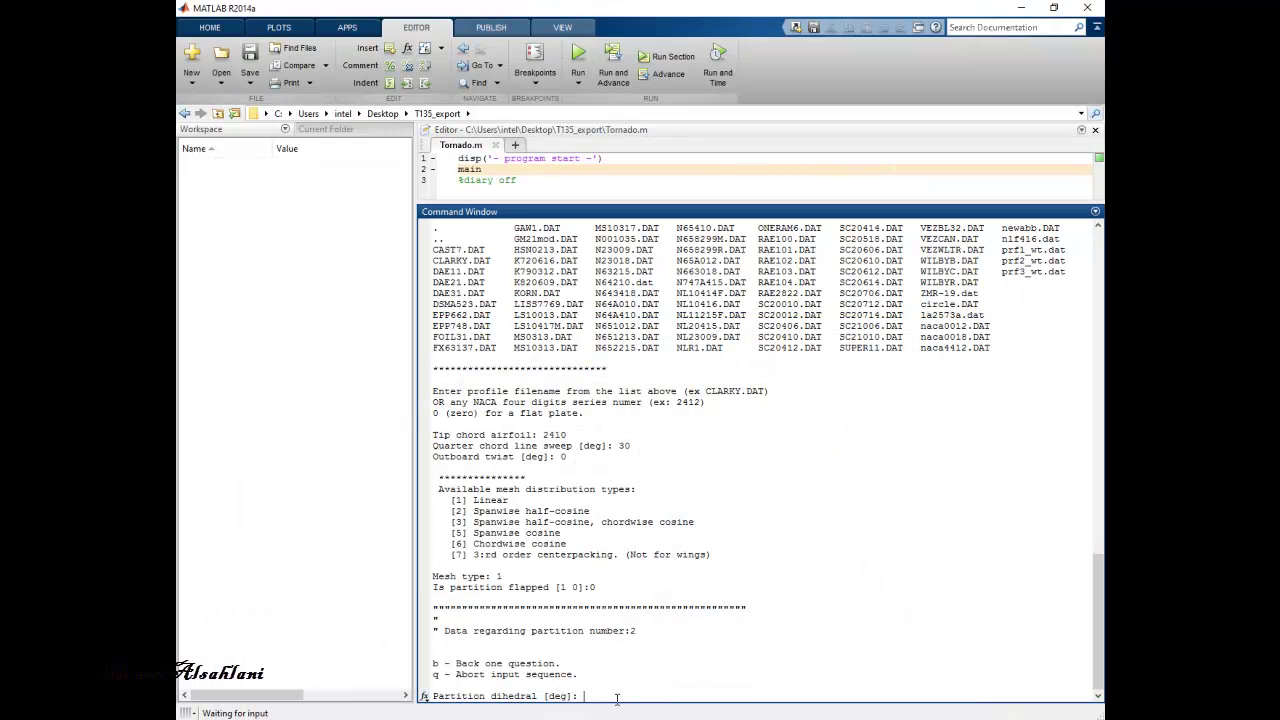
- Set the dihedral of wing 1's partition 2 to 10 degrees with 10 panels semi-spanwise
{"action": "type", "text": "10"}
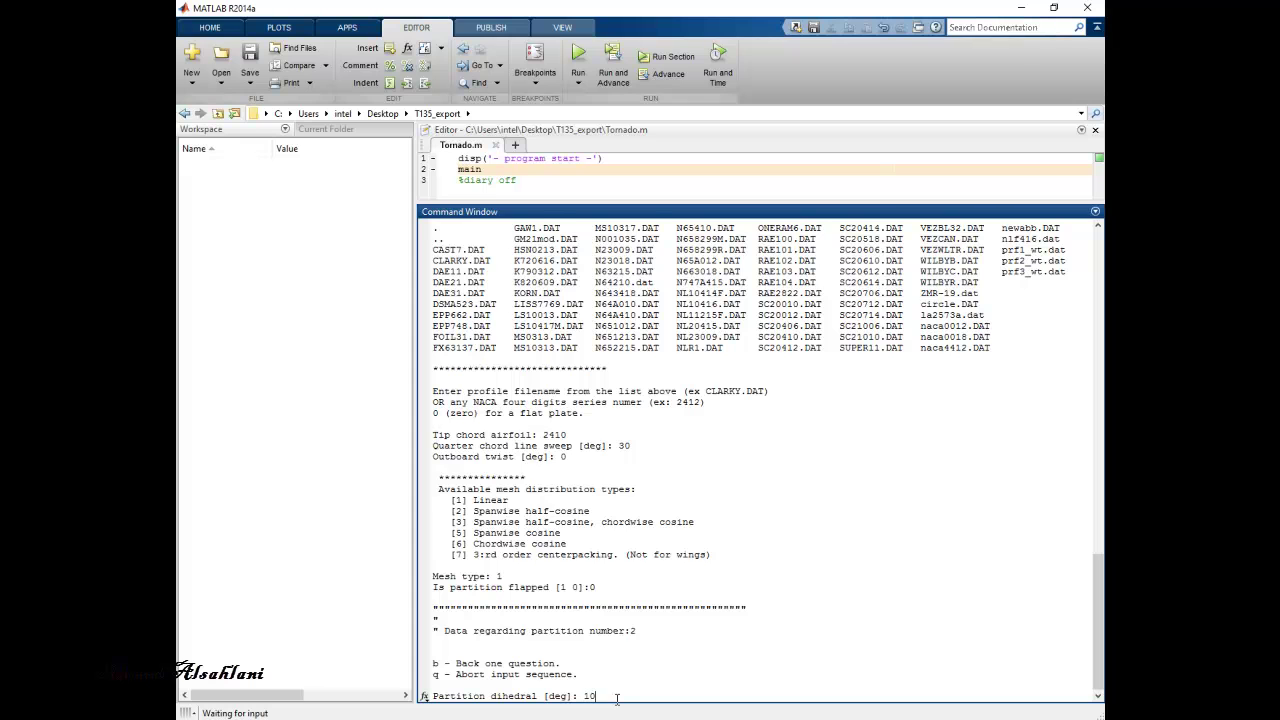
{"action": "key", "text": "Return"}
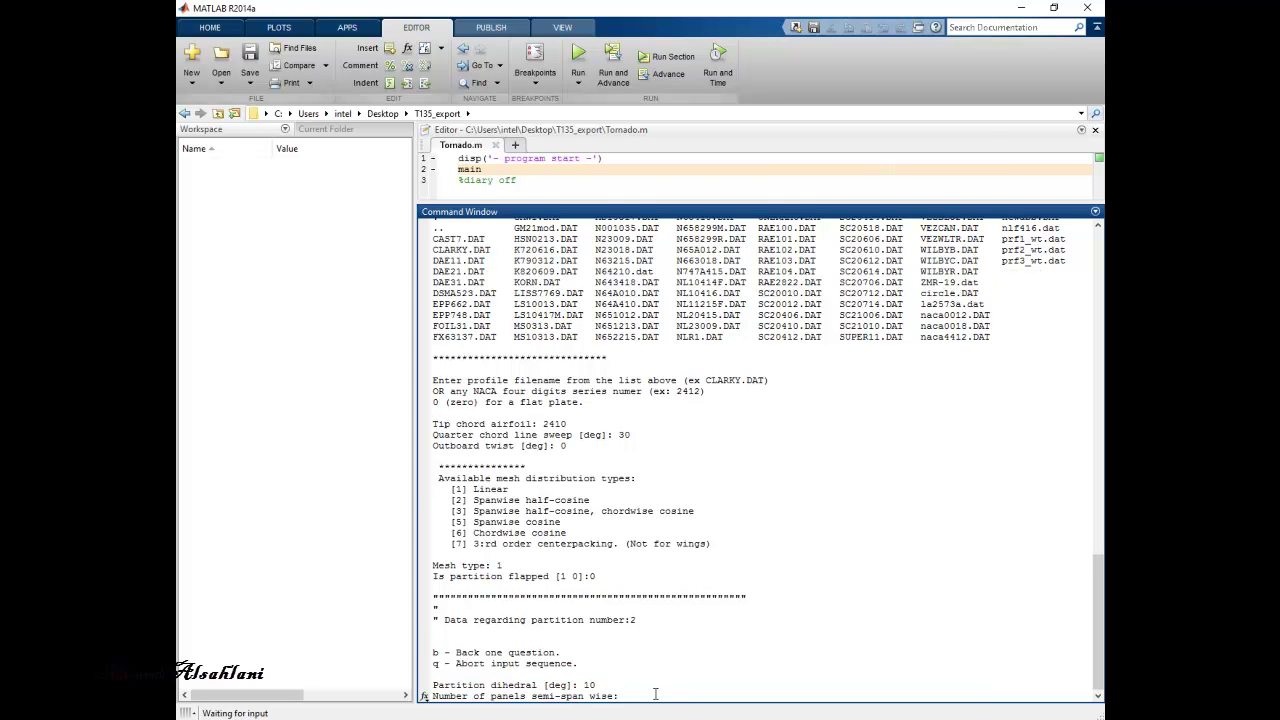
{"action": "type", "text": "10"}
{"action": "key", "text": "Return"}
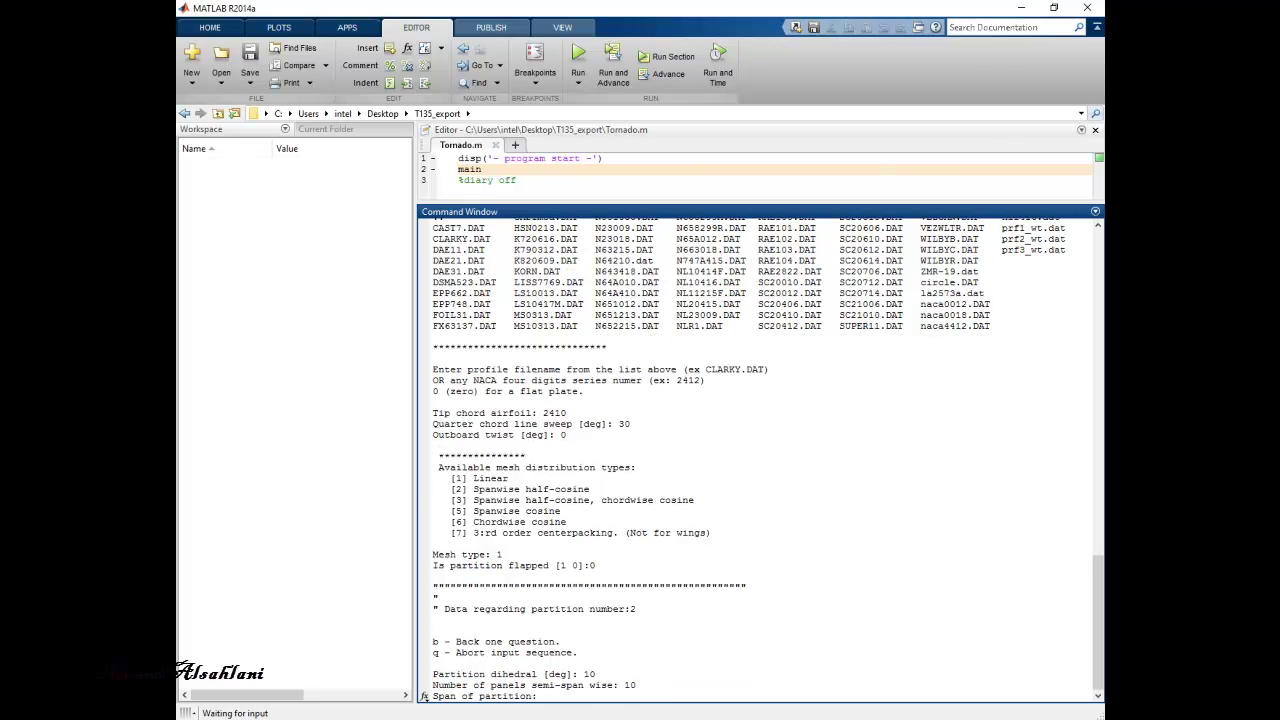
- Set partition 2's span to 2 and, after checking the Word sketch, its taper ratio to 0.8
{"action": "type", "text": "2"}
{"action": "key", "text": "Return"}
{"action": "key", "text": "alt+Tab"}
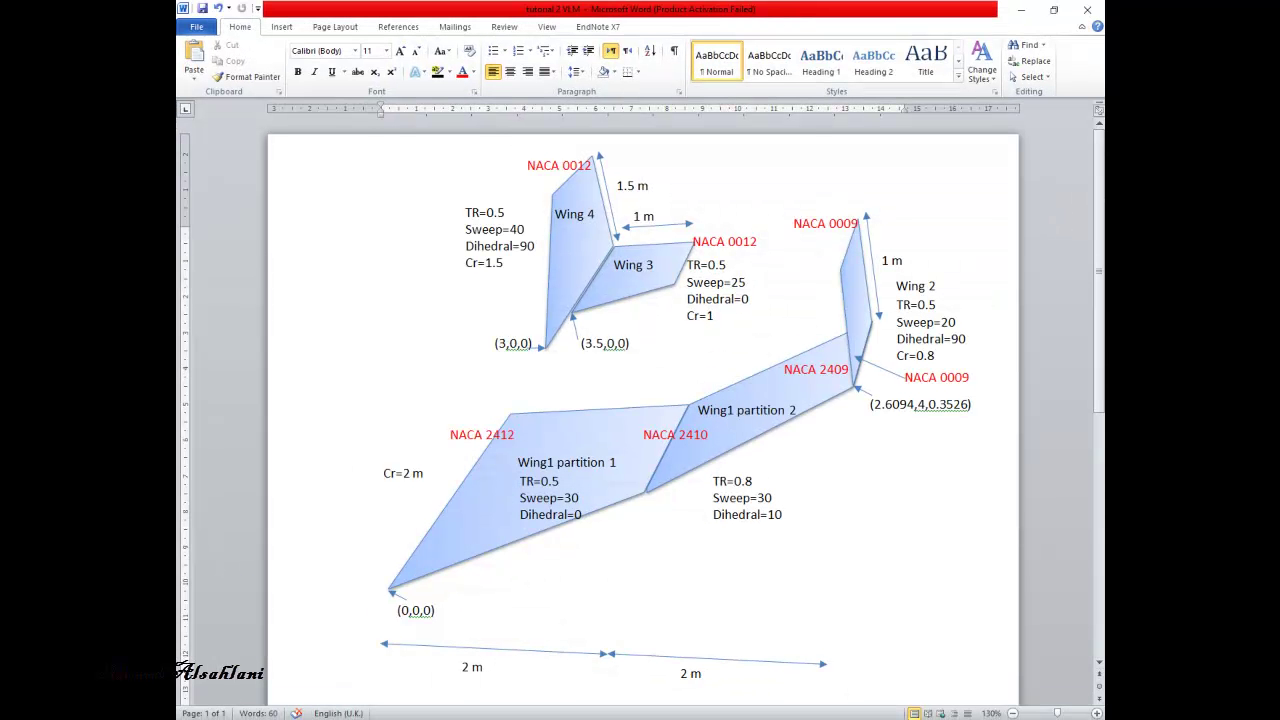
{"action": "key", "text": "alt+Tab"}
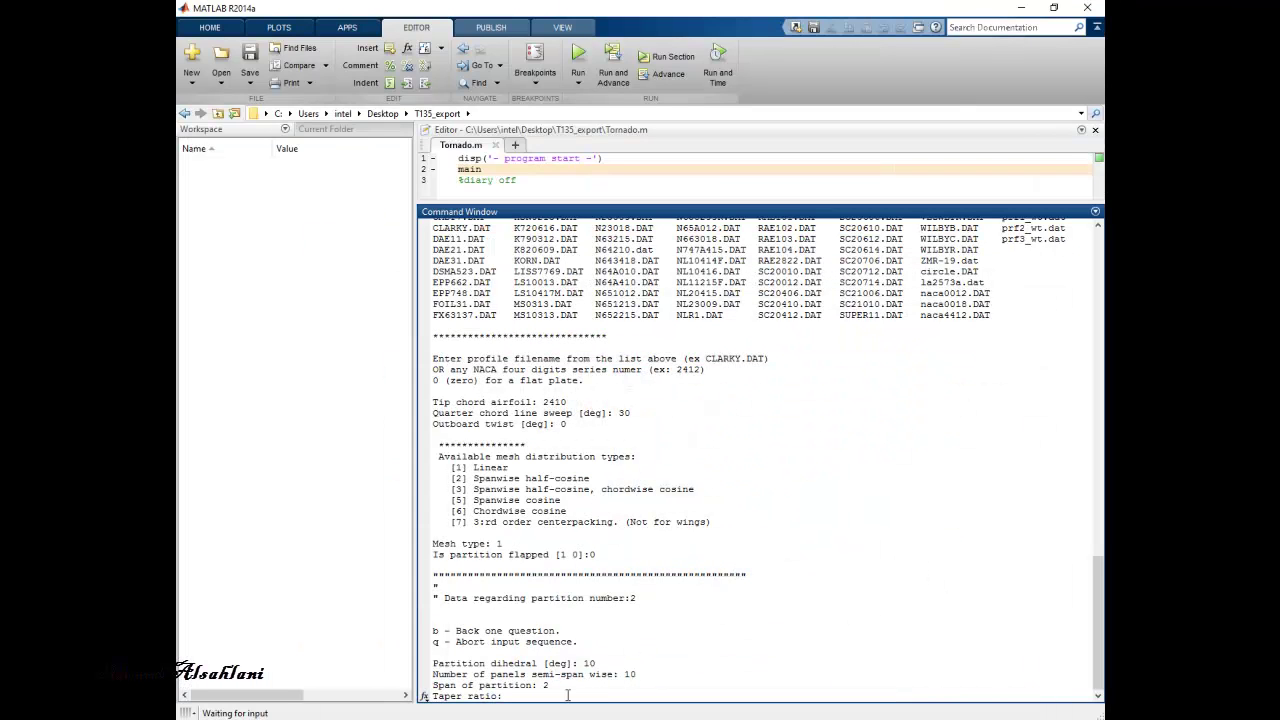
{"action": "type", "text": "0.8"}
{"action": "key", "text": "Return"}
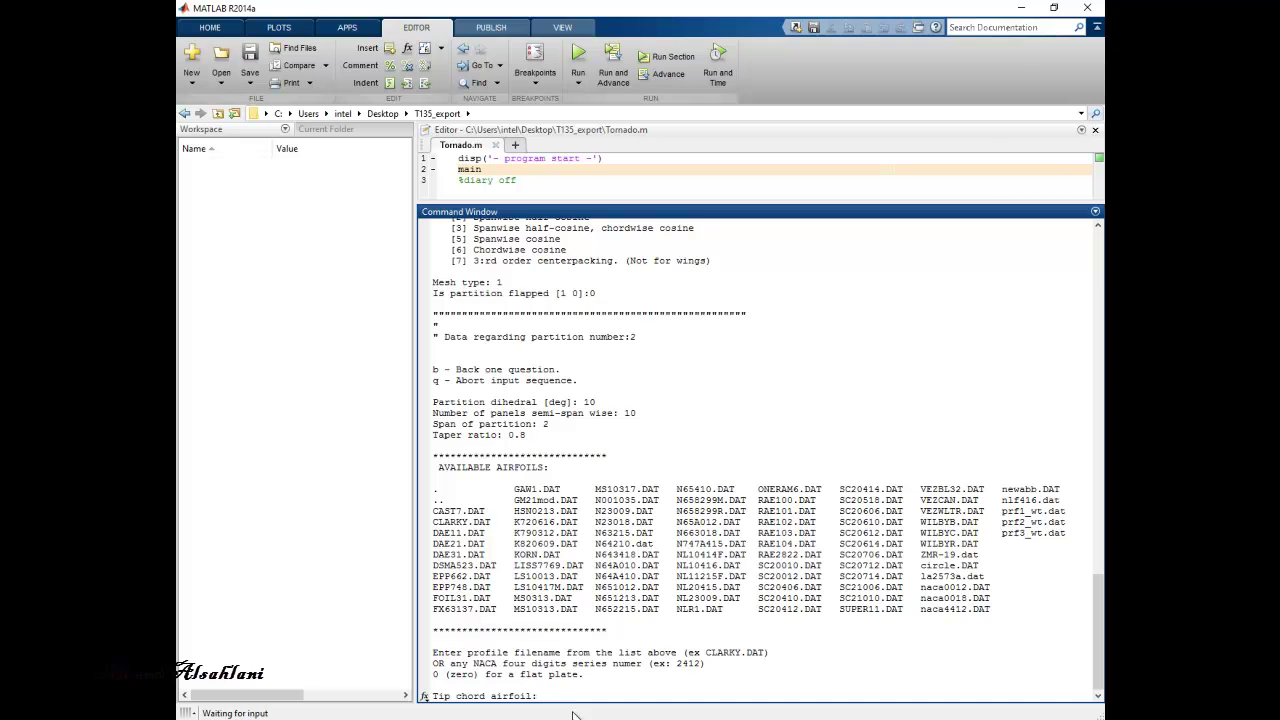
- Using the Word sketch, set partition 2's tip chord airfoil to NACA 2409 and its quarter chord line sweep to 30 degrees
{"action": "key", "text": "alt+Tab"}
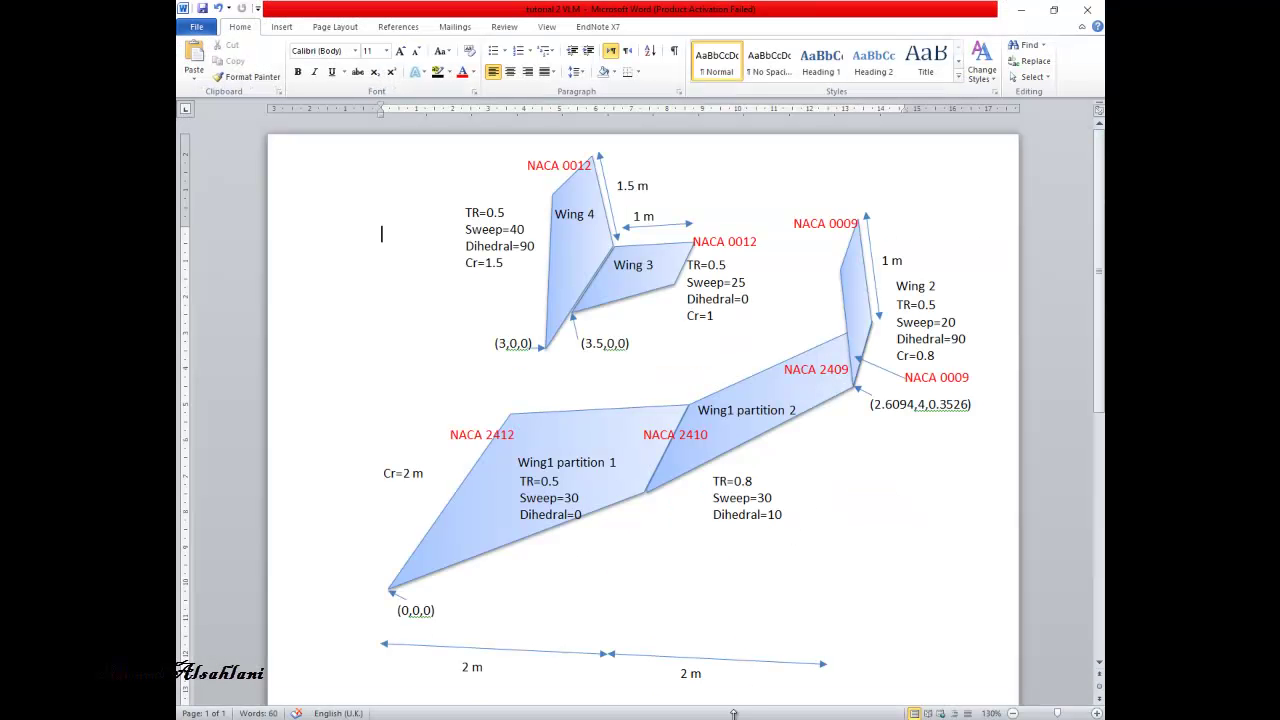
{"action": "mouse_move", "coordinate": [622, 719]}
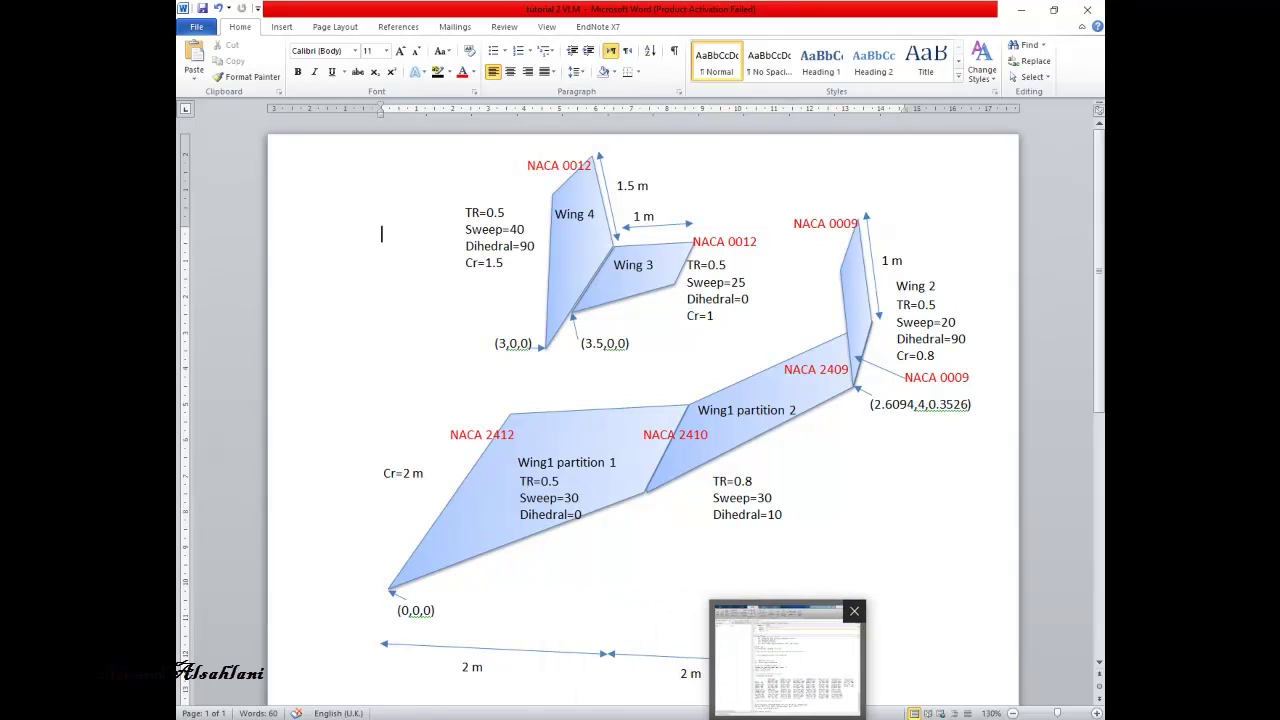
{"action": "left_click", "coordinate": [811, 719]}
{"action": "type", "text": "2409"}
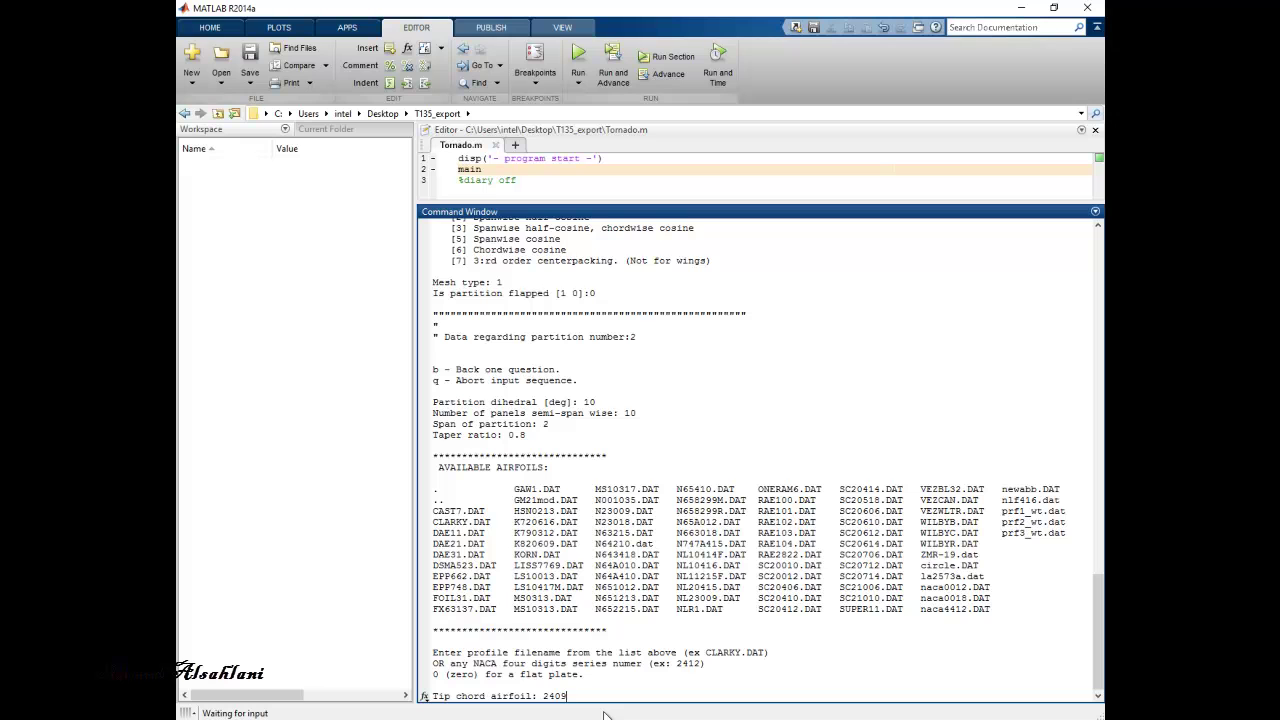
{"action": "key", "text": "Return"}
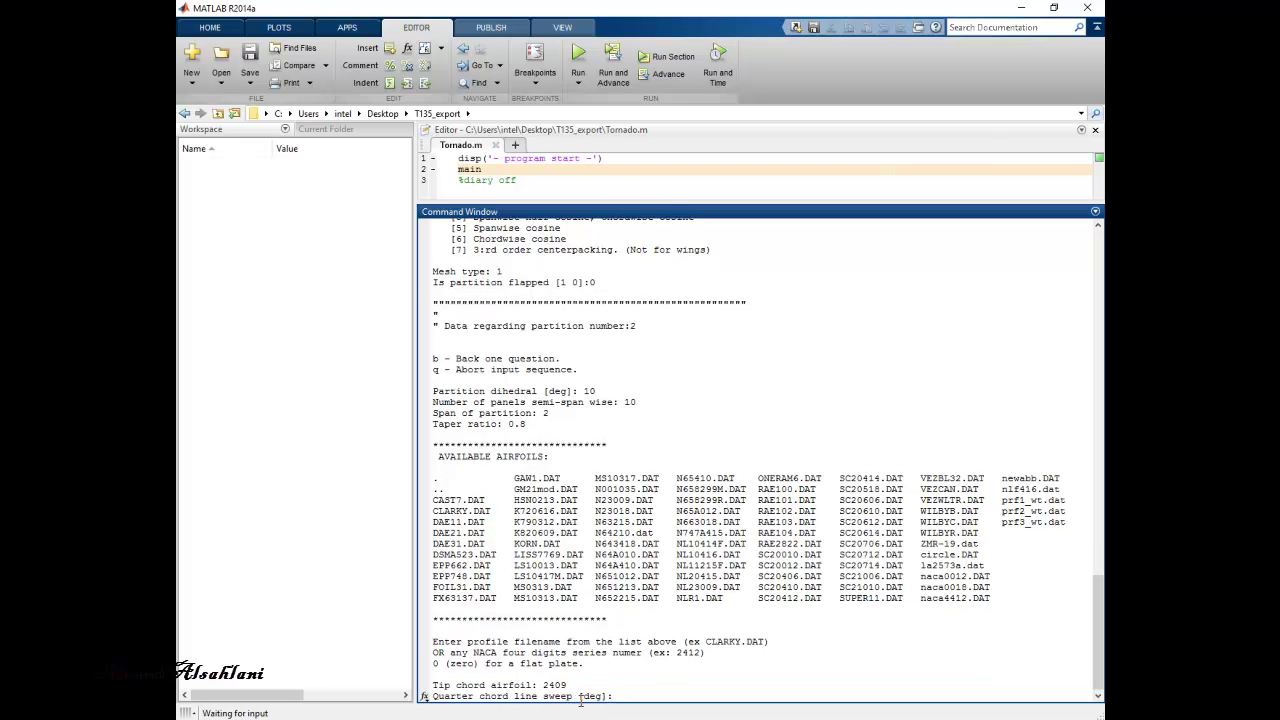
{"action": "key", "text": "alt+Tab"}
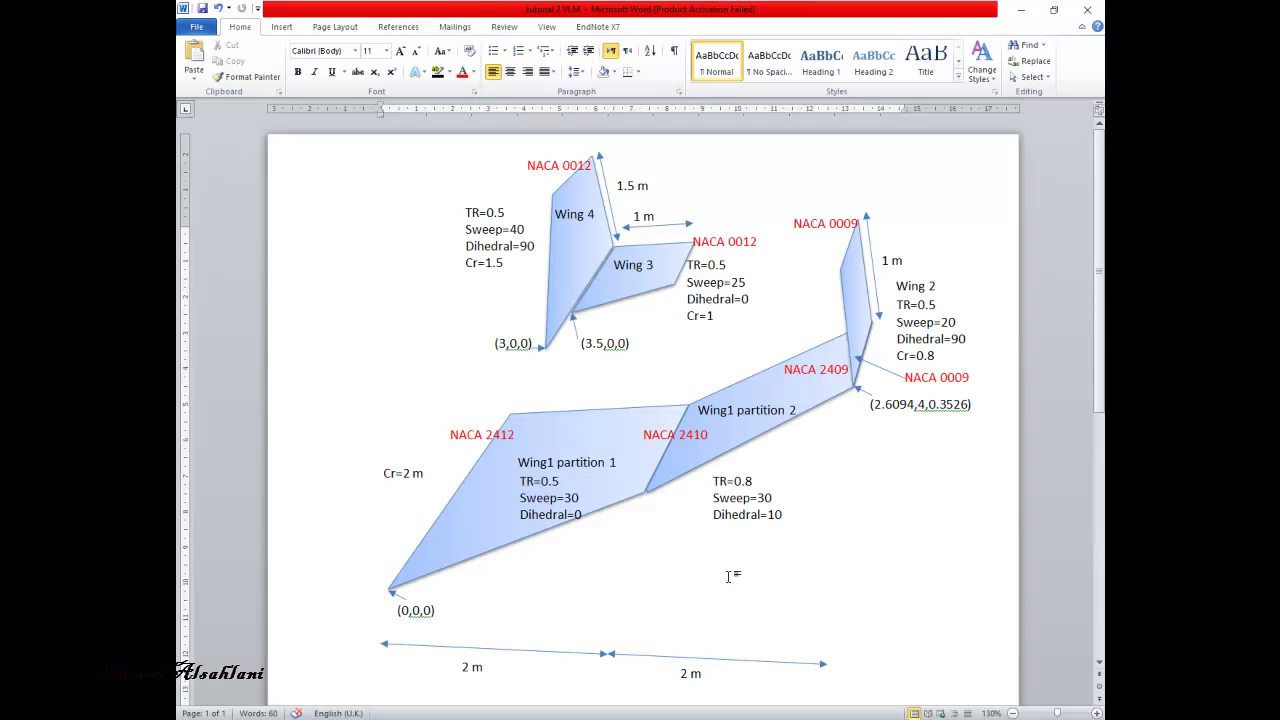
{"action": "key", "text": "alt+Tab"}
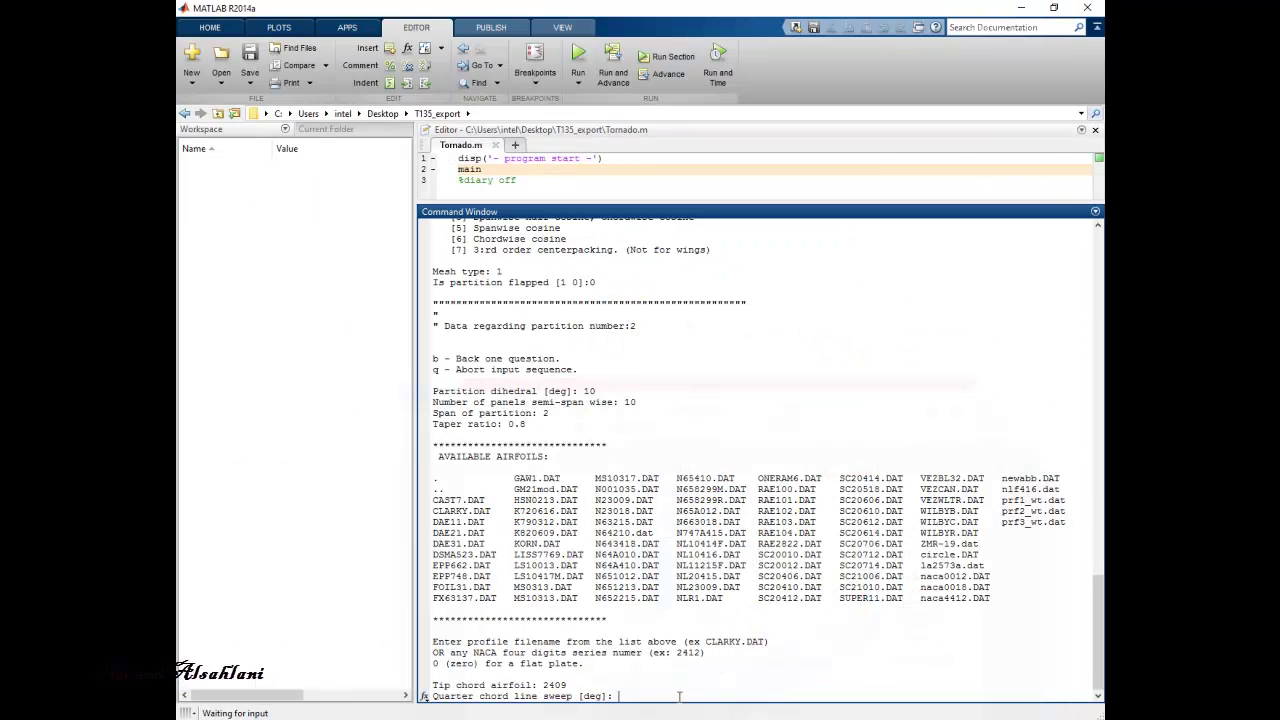
{"action": "type", "text": "30"}
{"action": "key", "text": "Return"}
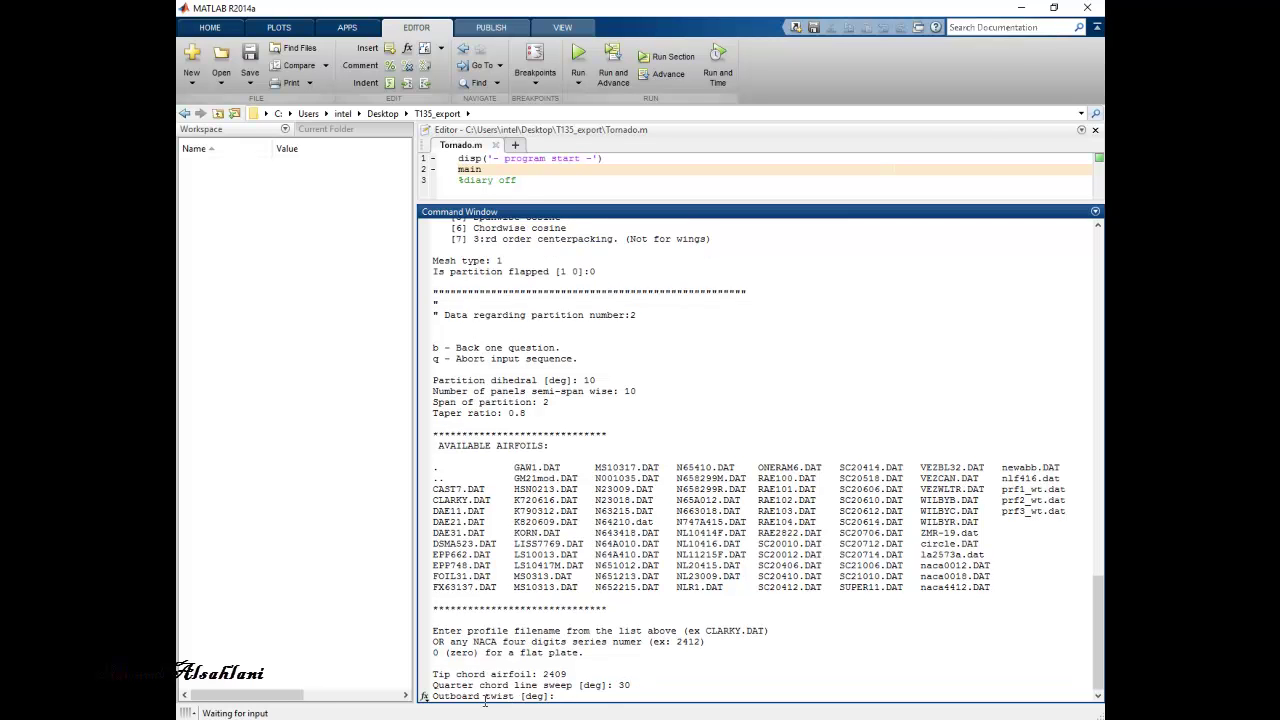
- Complete wing 1's partition 2 with 0 degrees outboard twist, a linear mesh distribution and no flap
{"action": "type", "text": "0"}
{"action": "key", "text": "Return"}
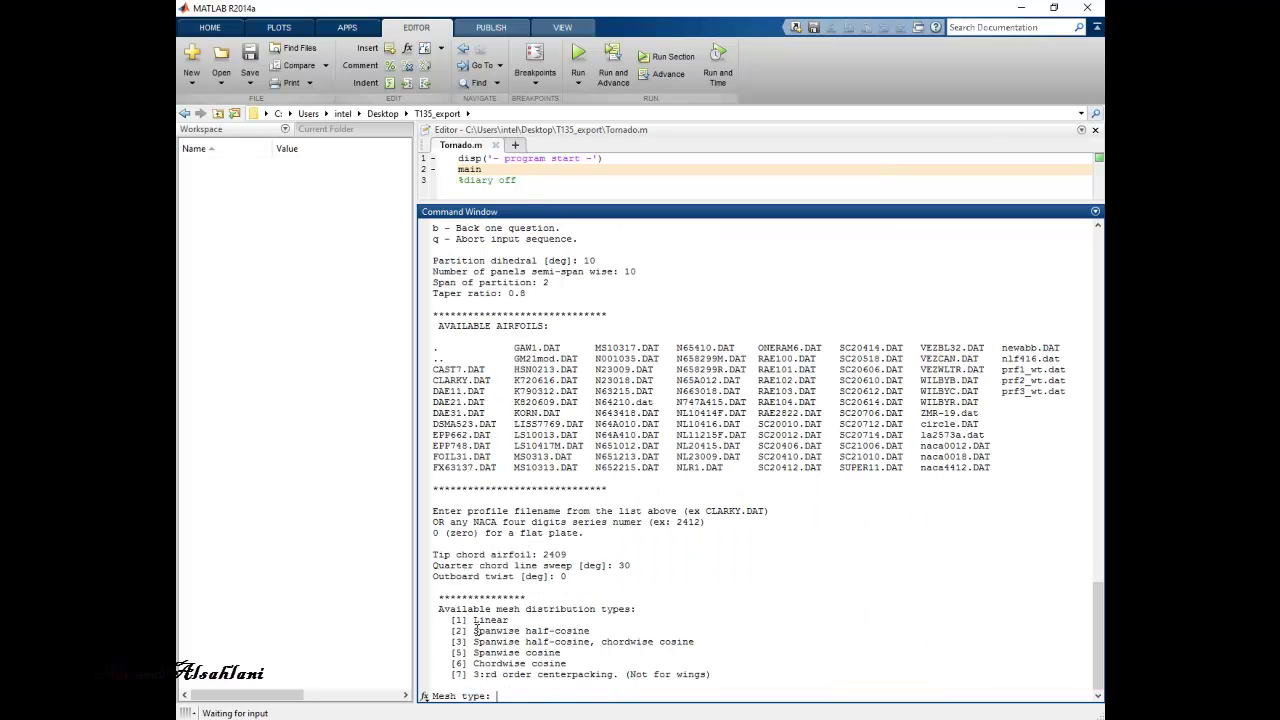
{"action": "type", "text": "1"}
{"action": "key", "text": "Return"}
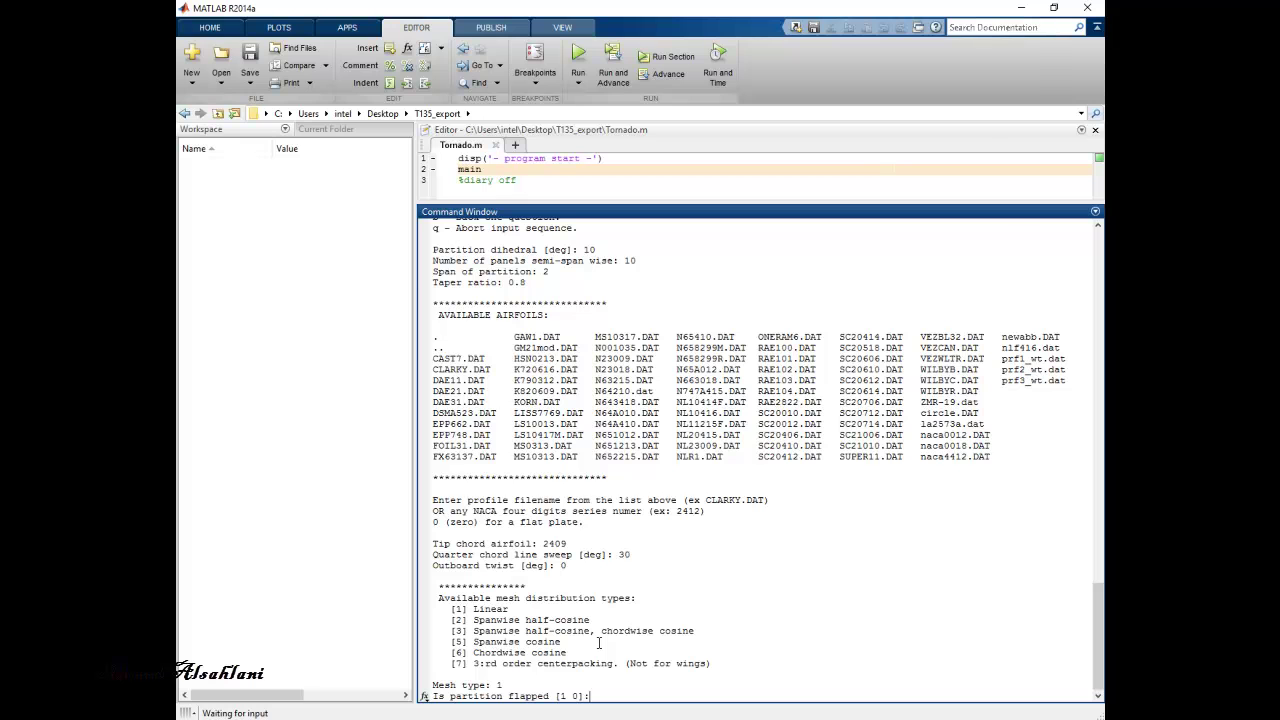
{"action": "type", "text": "0"}
{"action": "key", "text": "Return"}
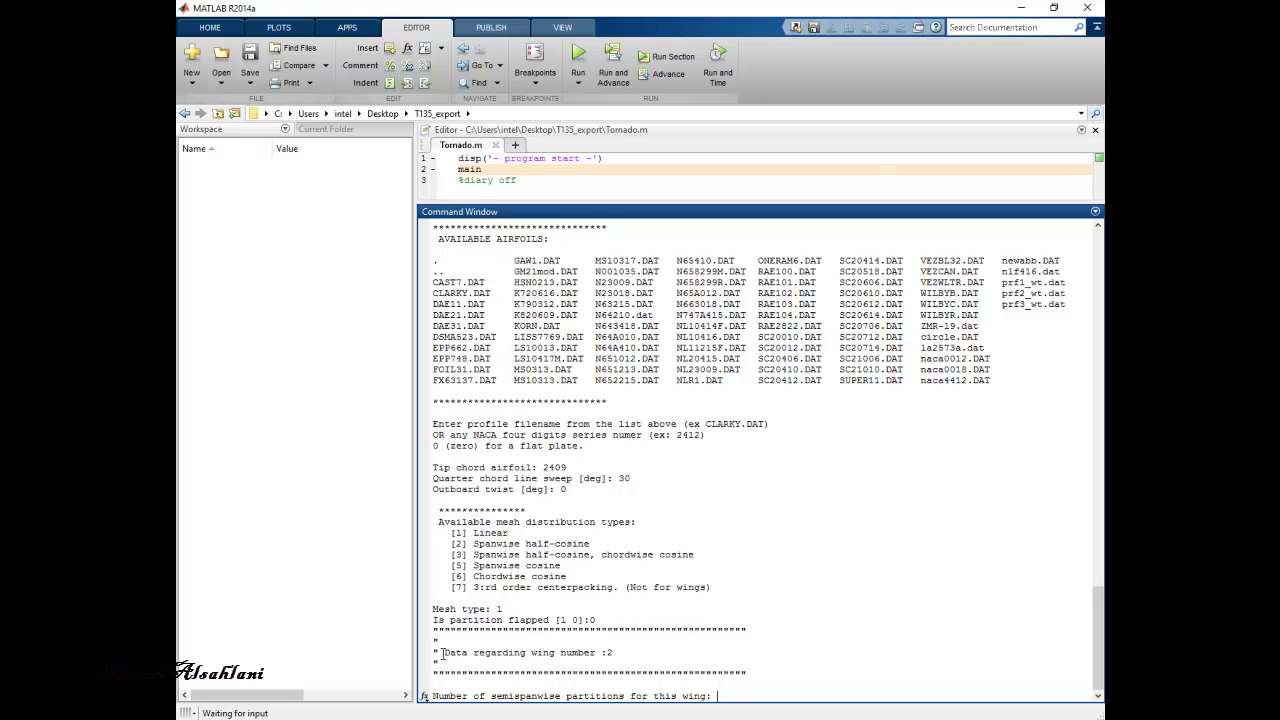
- Give wing 2 one semispanwise partition and mirror it in the xz-plane
{"action": "left_click_drag", "start_coordinate": [444, 652], "coordinate": [613, 652]}
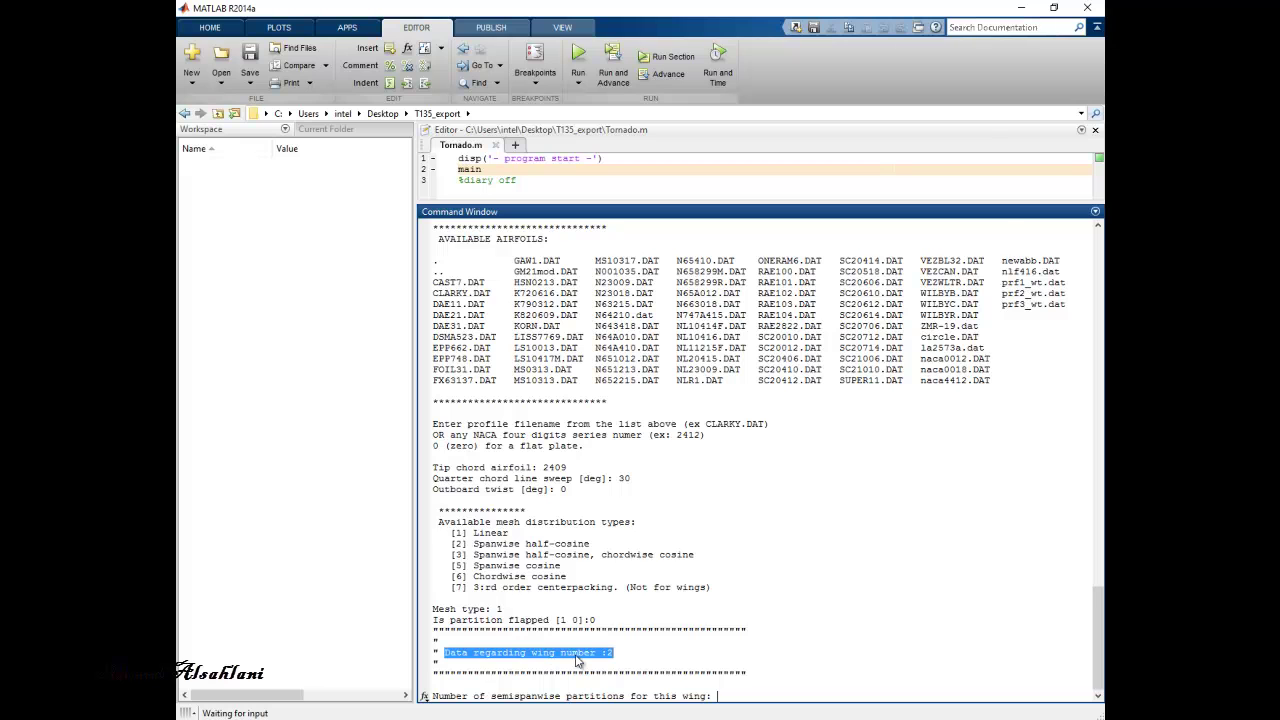
{"action": "left_click", "coordinate": [718, 695]}
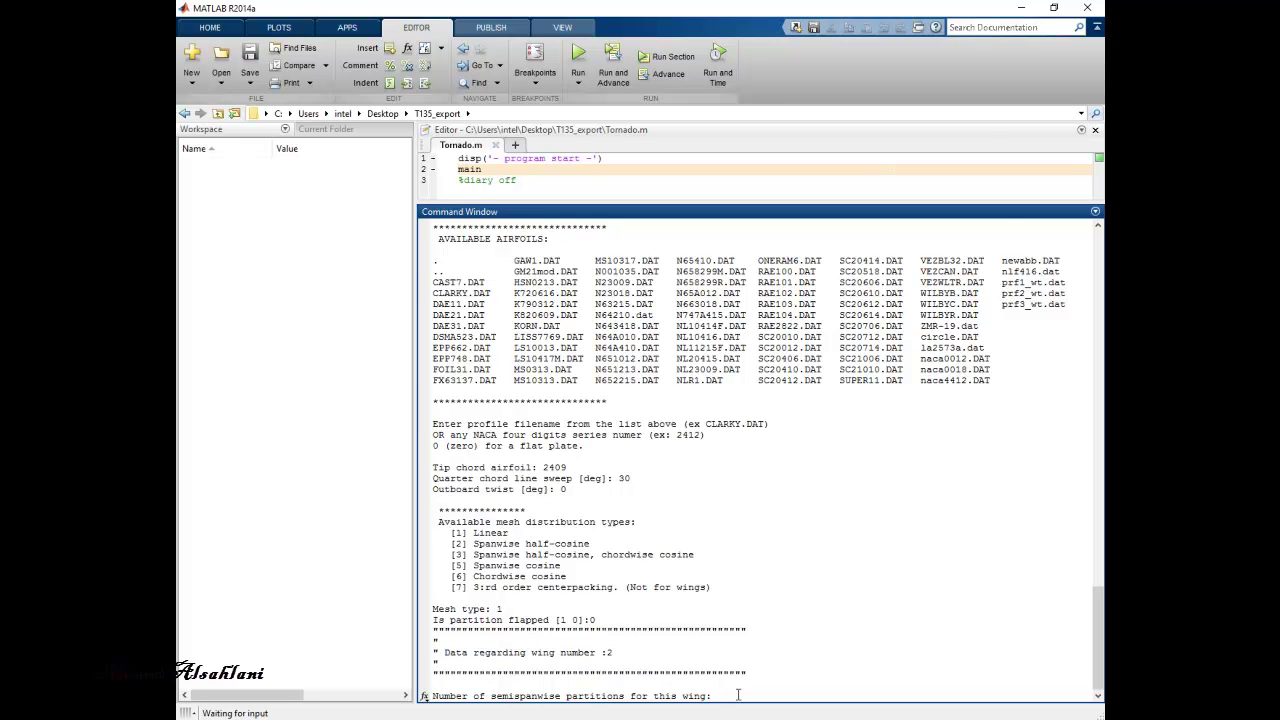
{"action": "type", "text": "1"}
{"action": "key", "text": "Return"}
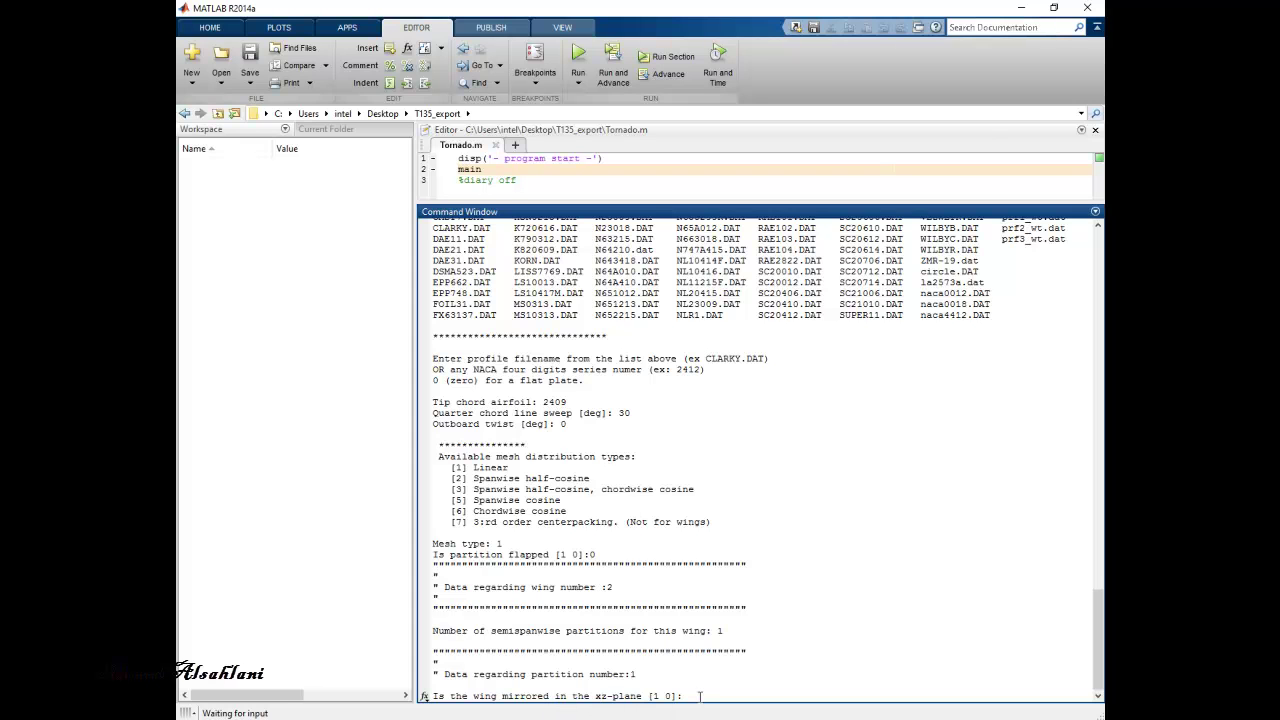
{"action": "type", "text": "1"}
{"action": "key", "text": "Return"}
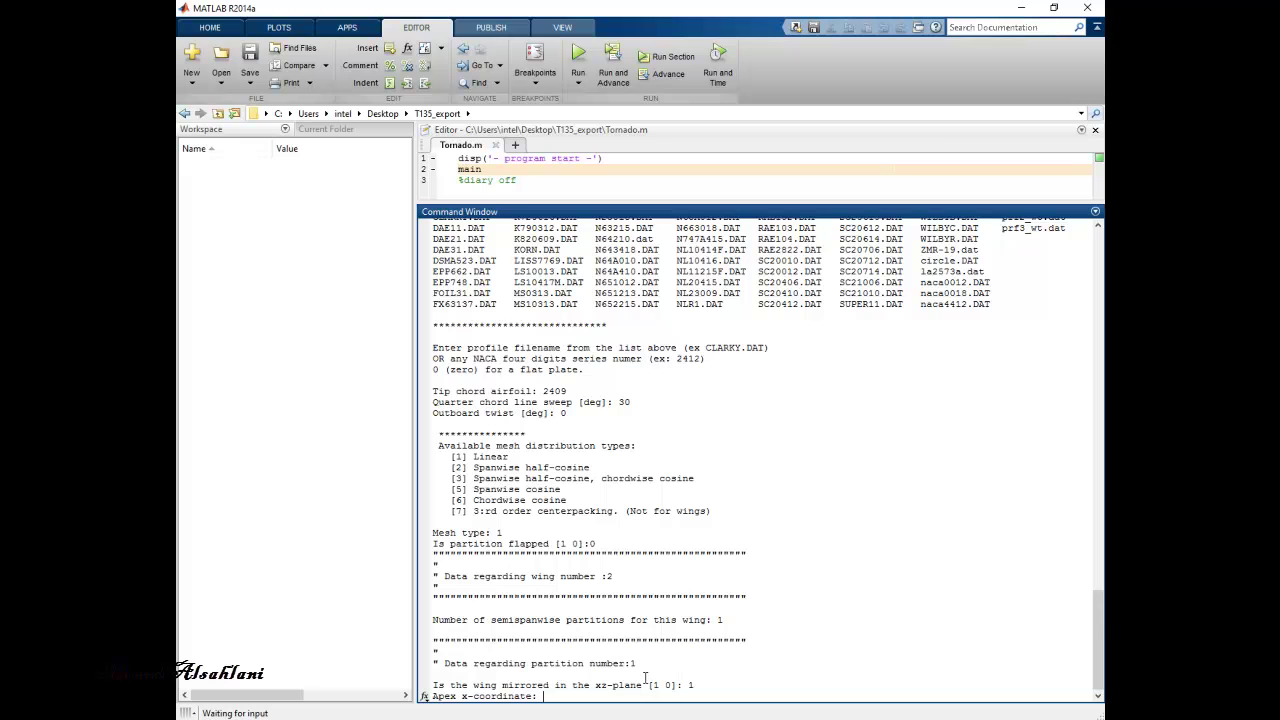
- Enter wing 2's apex coordinates from the Word sketch as x 2.6094, y 4 and z 0.3526
{"action": "type", "text": "2.6094"}
{"action": "key", "text": "Return"}
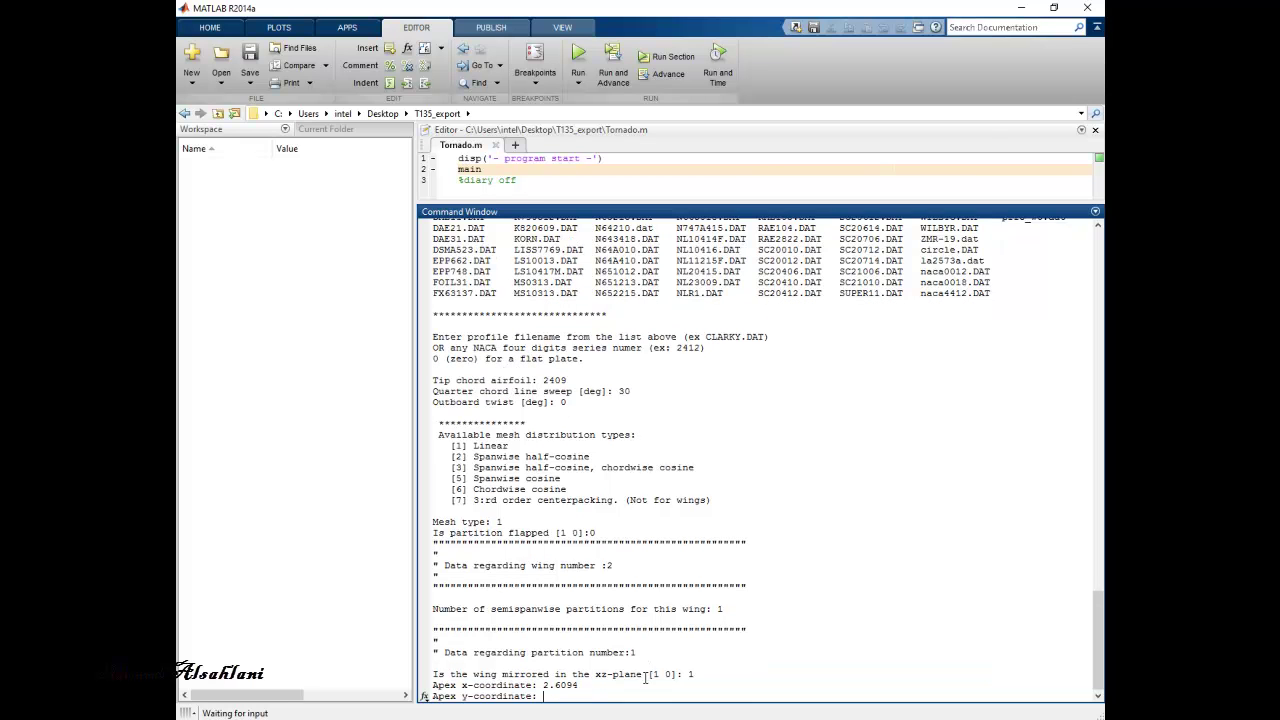
{"action": "key", "text": "alt+Tab"}
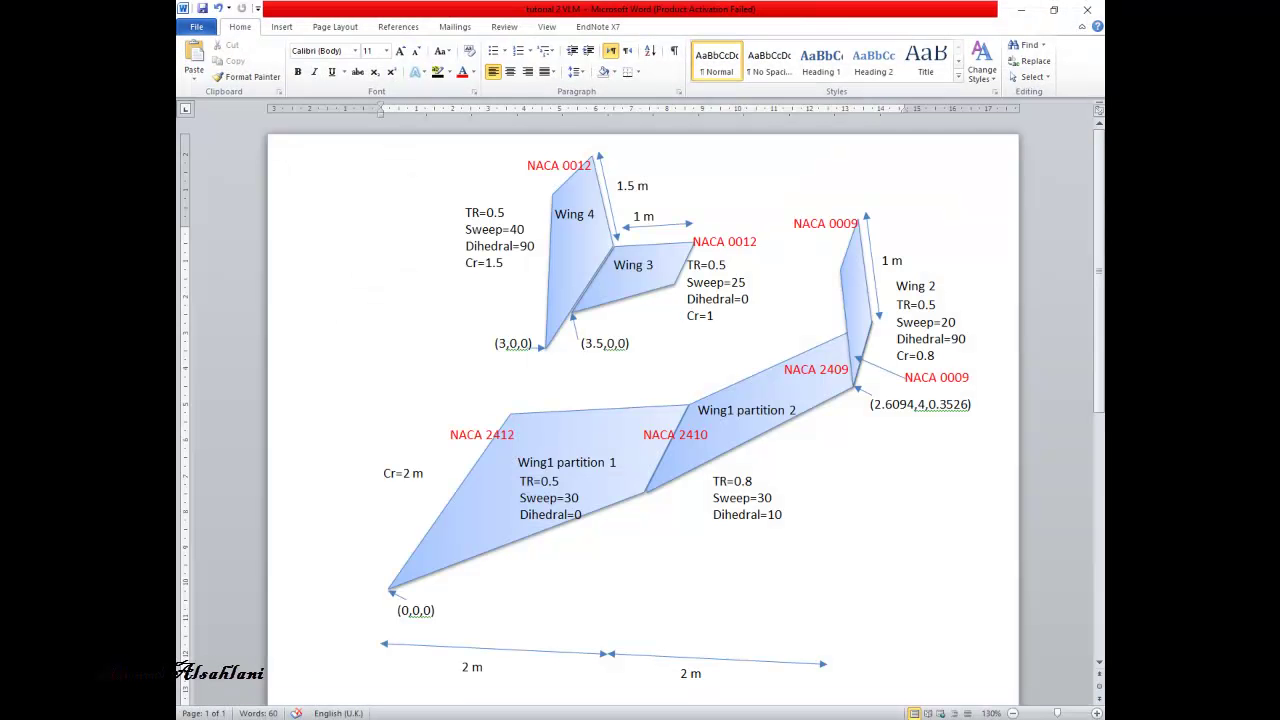
{"action": "key", "text": "alt+Tab"}
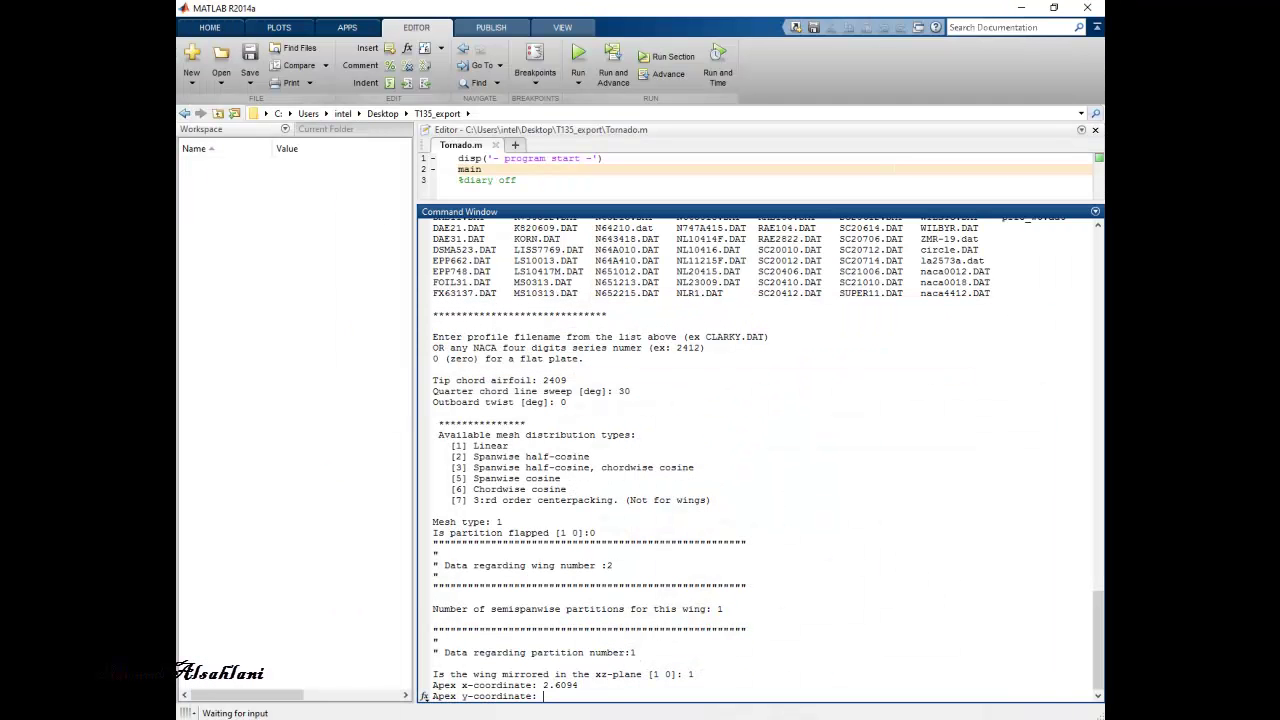
{"action": "type", "text": "4"}
{"action": "key", "text": "Return"}
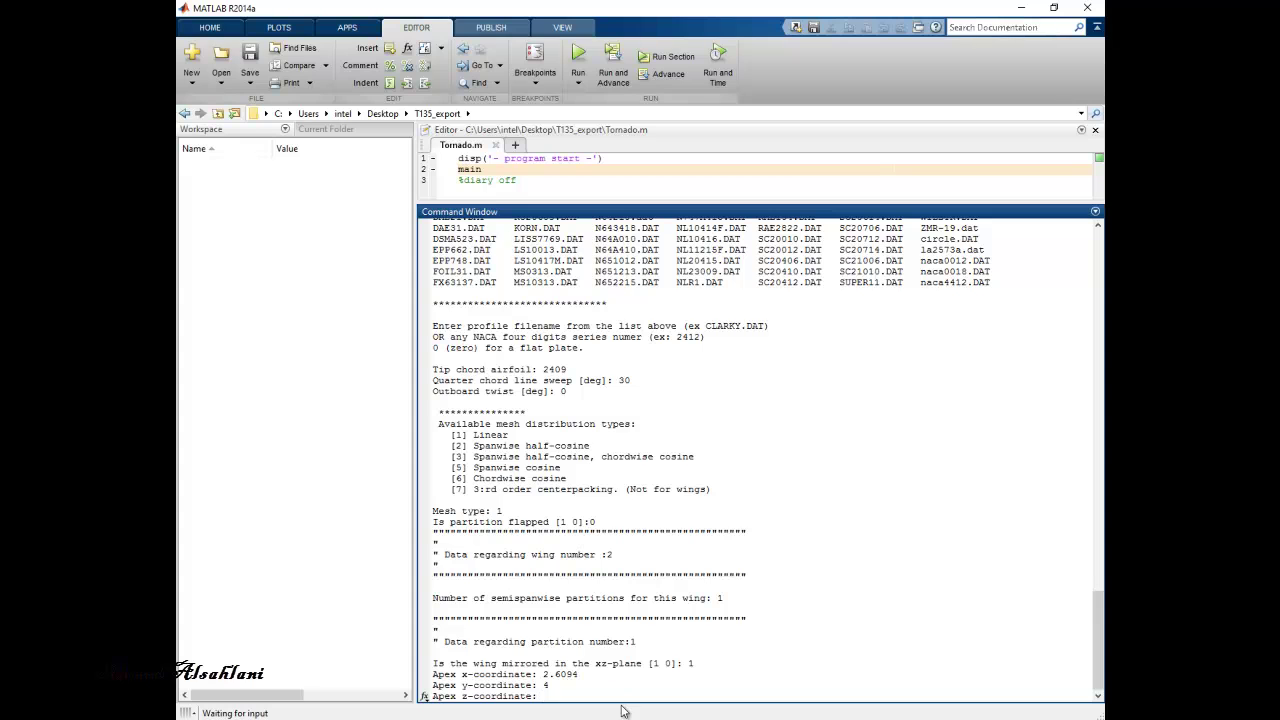
{"action": "key", "text": "alt+Tab"}
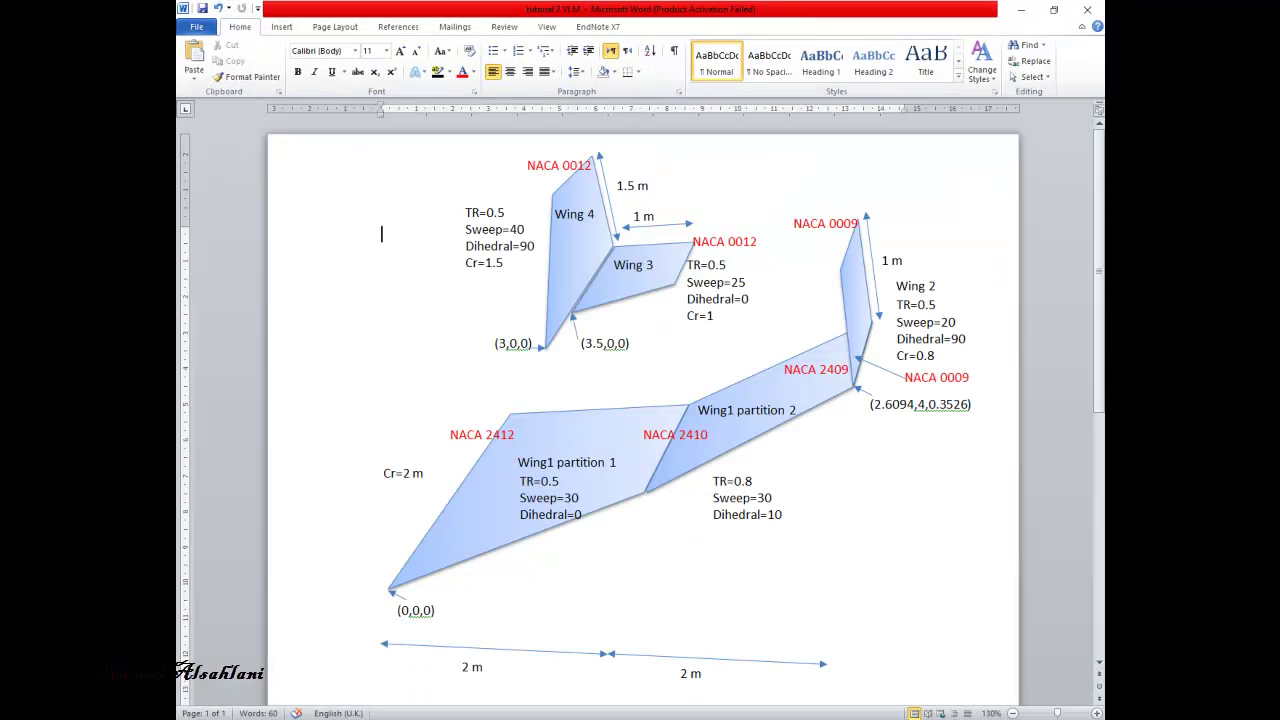
{"action": "key", "text": "alt+Tab"}
{"action": "type", "text": "0.352"}
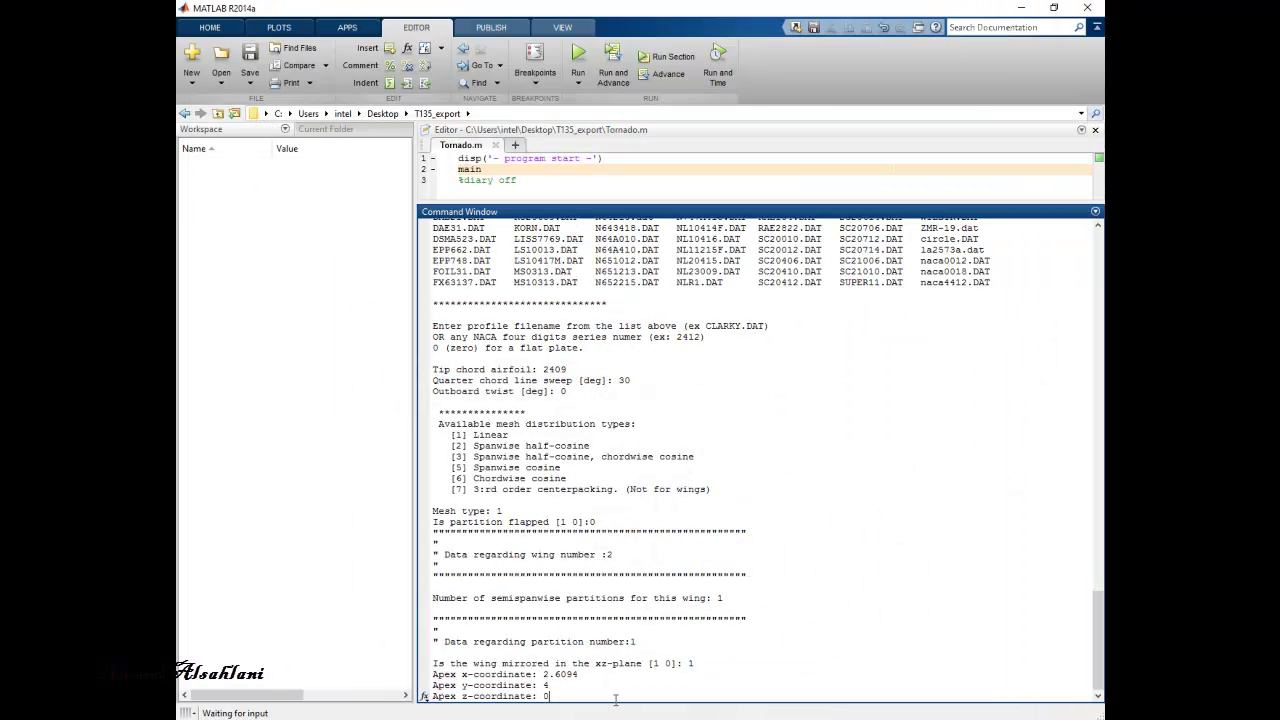
{"action": "type", "text": "6"}
{"action": "key", "text": "Return"}
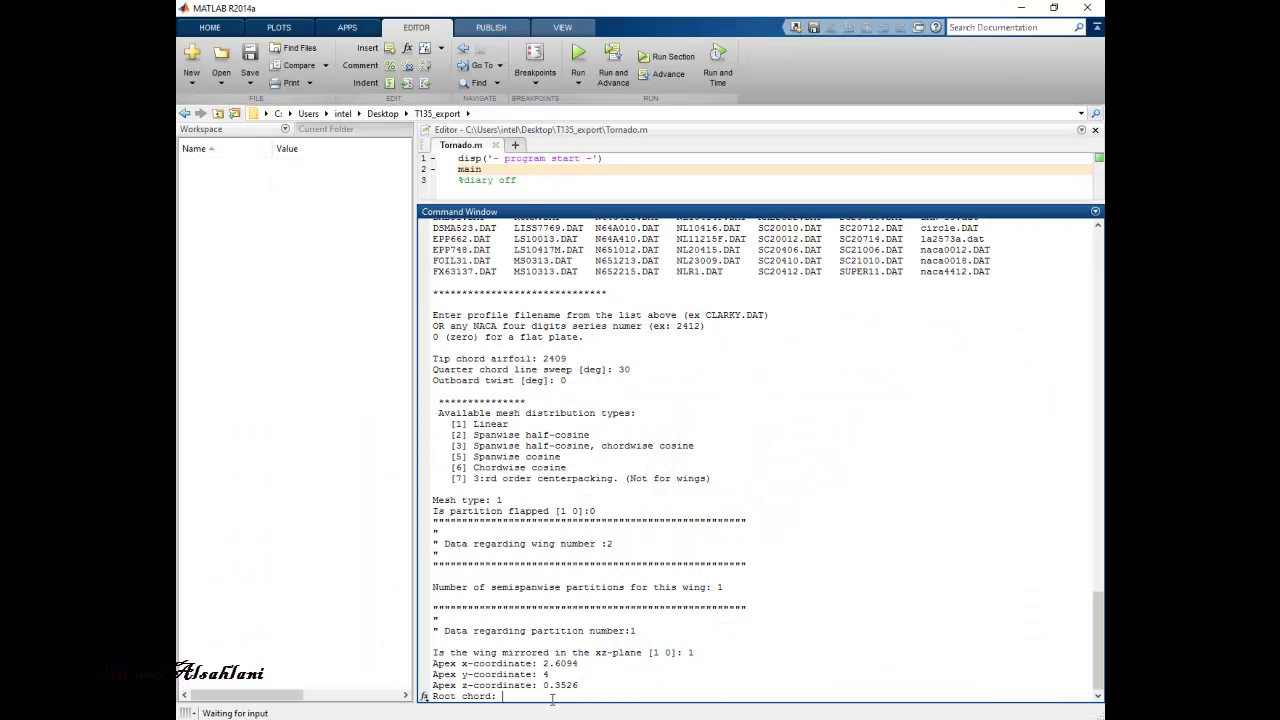
- Set wing 2's root chord to 0.8 and look up its base chord airfoil in the Word sketch
{"action": "type", "text": "0.8"}
{"action": "key", "text": "Return"}
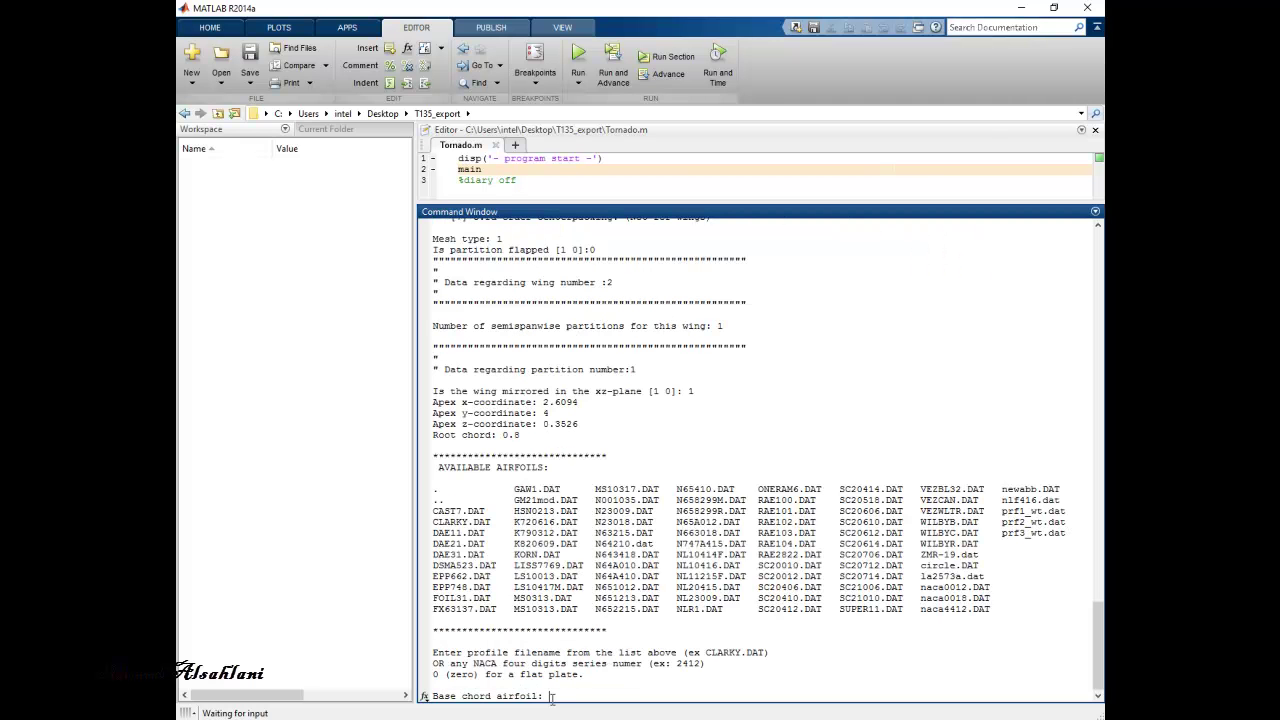
{"action": "key", "text": "alt+Tab"}
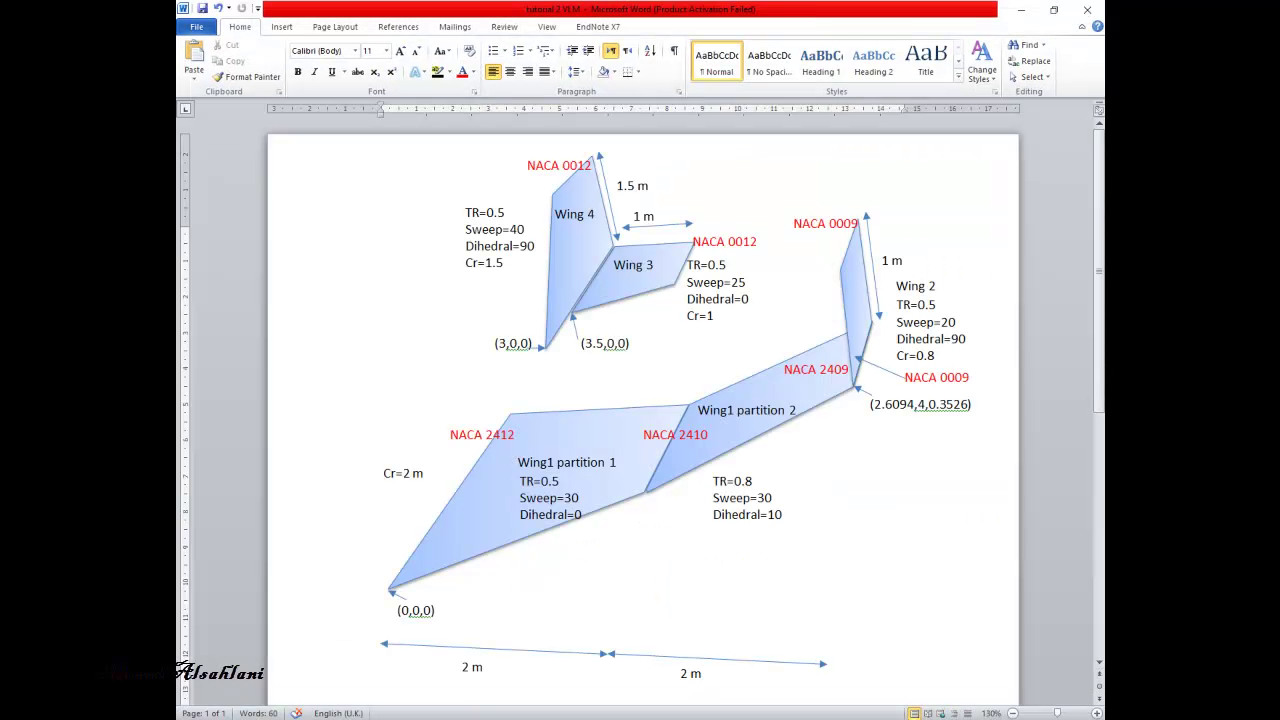
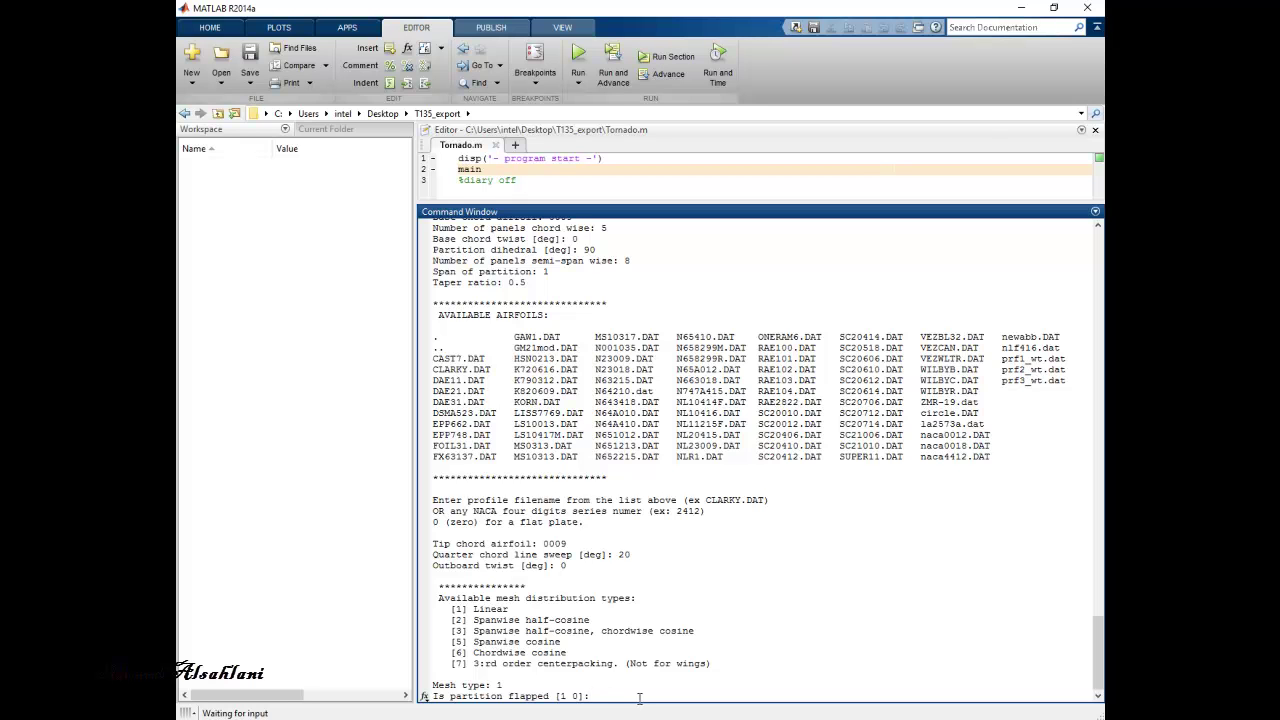
- Finish wing 2's partition without a flap, and give wing 3 one semispanwise partition
{"action": "type", "text": "0"}
{"action": "key", "text": "Return"}
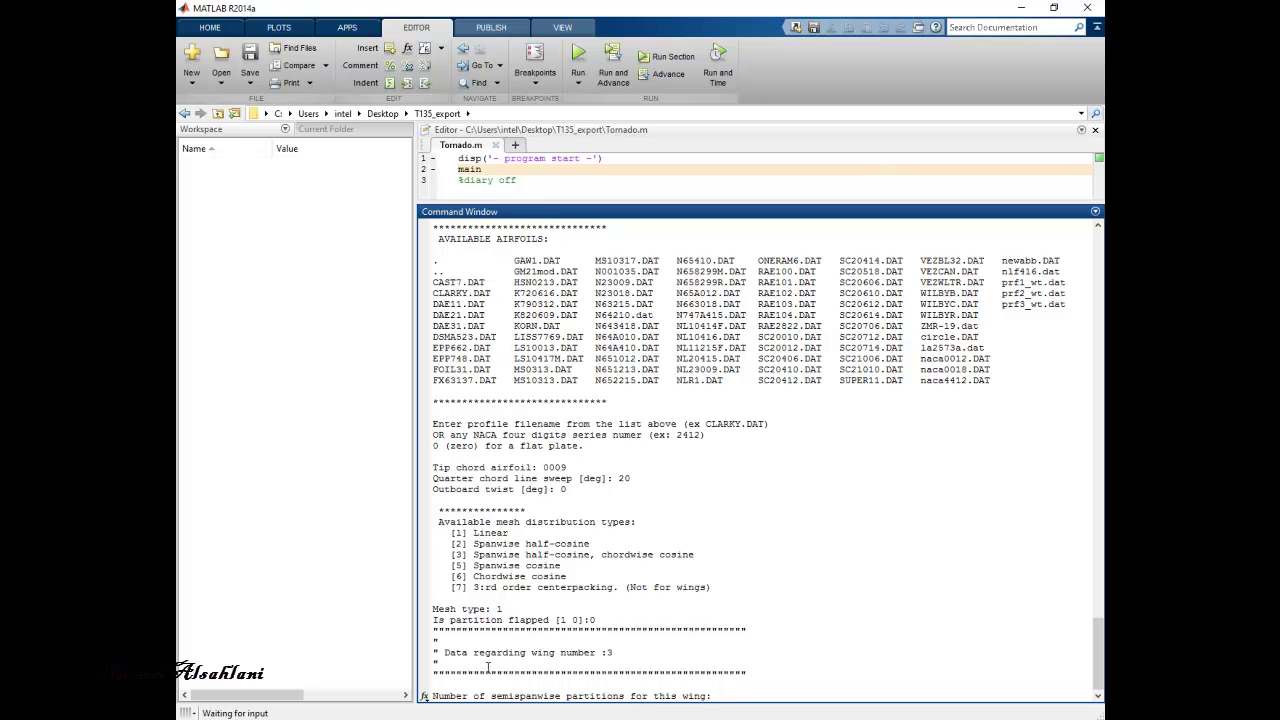
{"action": "left_click_drag", "start_coordinate": [478, 652], "coordinate": [574, 656]}
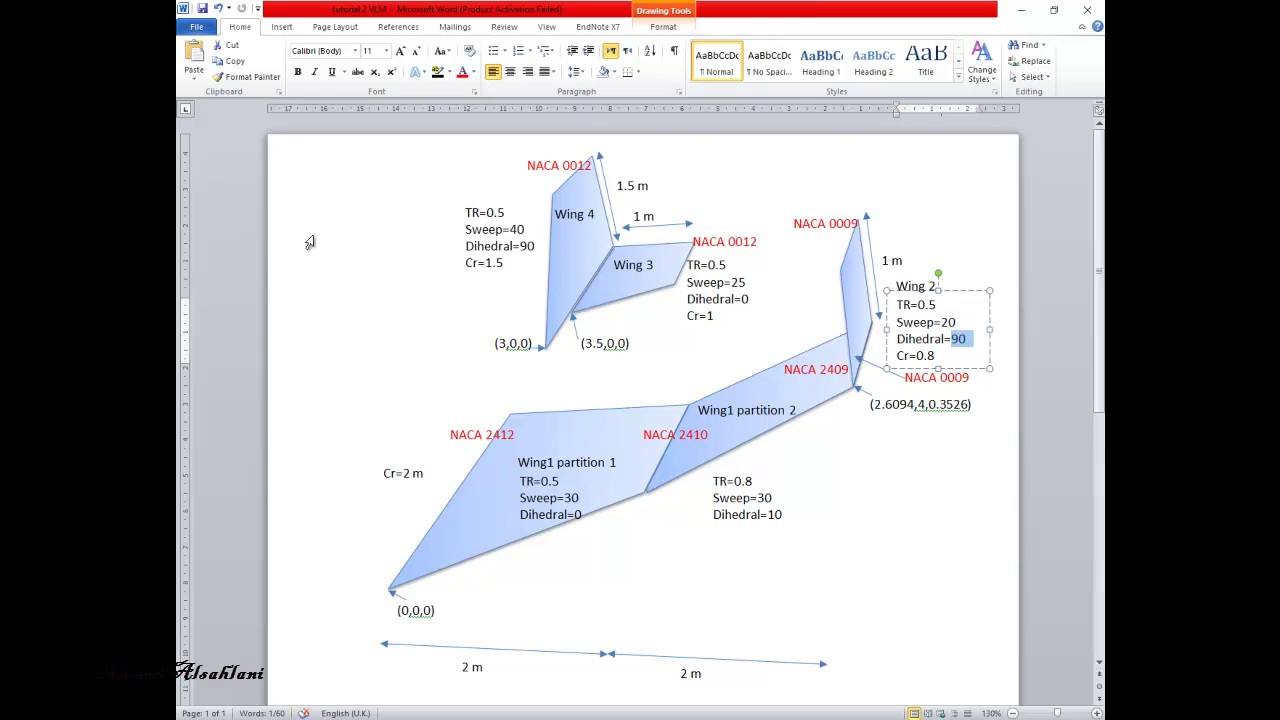
{"action": "key", "text": "alt+Tab"}
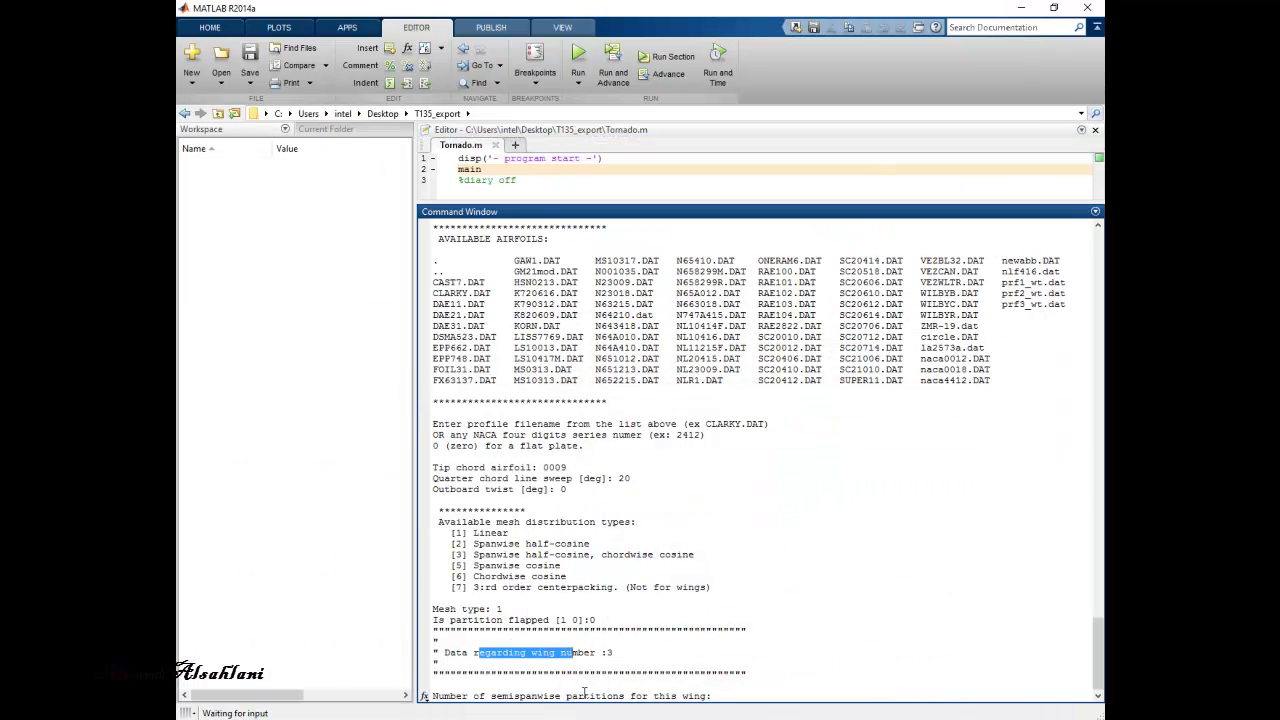
{"action": "left_click", "coordinate": [703, 694]}
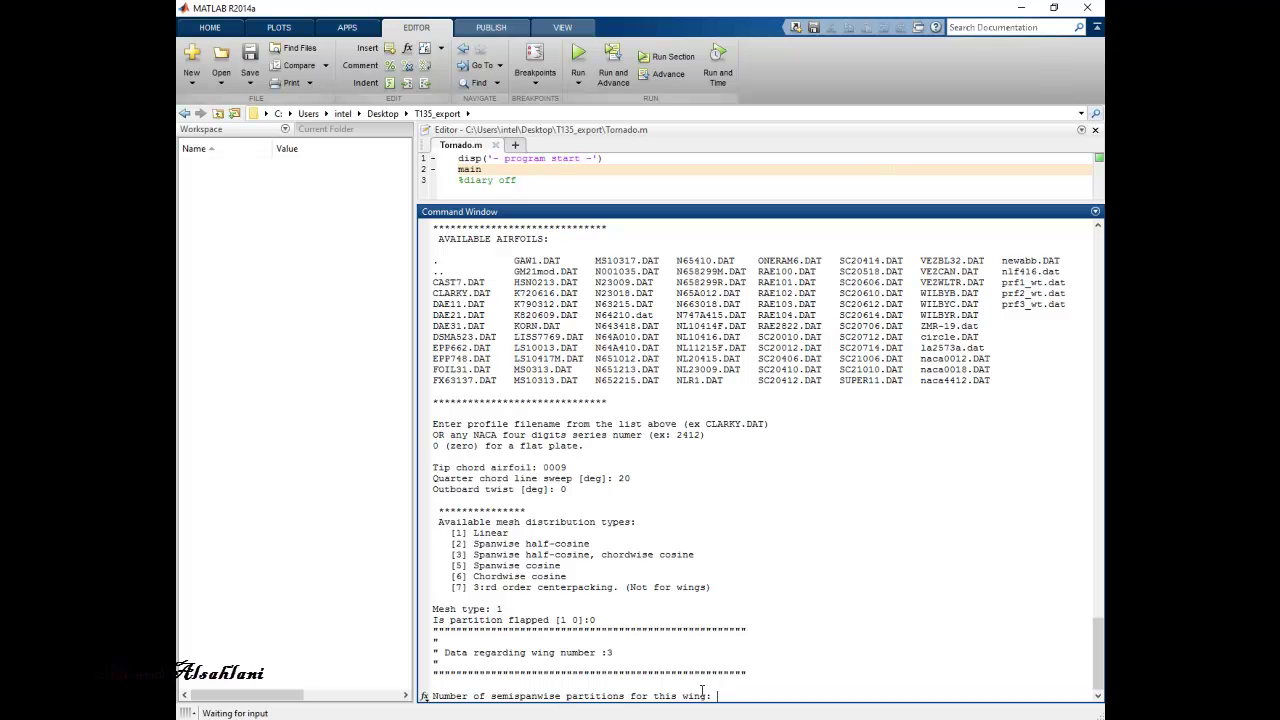
{"action": "type", "text": "1"}
{"action": "key", "text": "Return"}
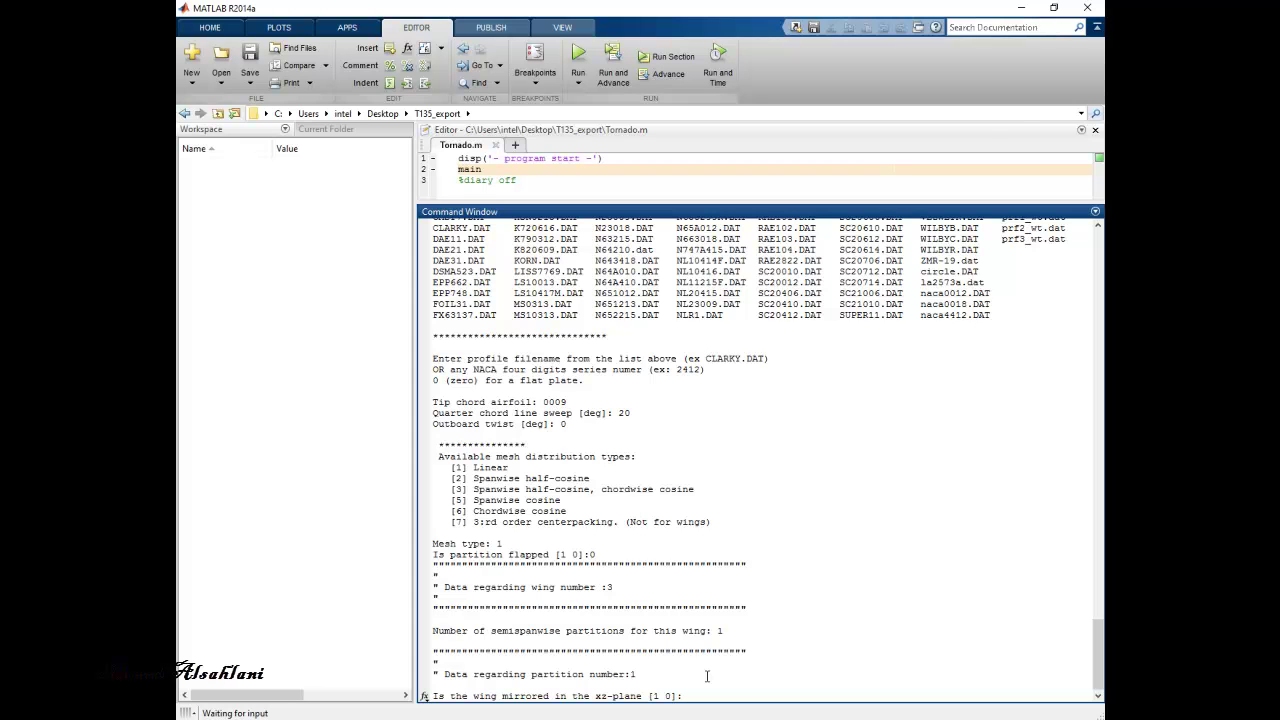
- Mirror wing 3 in the xz-plane and enter its apex coordinates as x 3.5, y 0 and z 0
{"action": "type", "text": "1"}
{"action": "key", "text": "Return"}
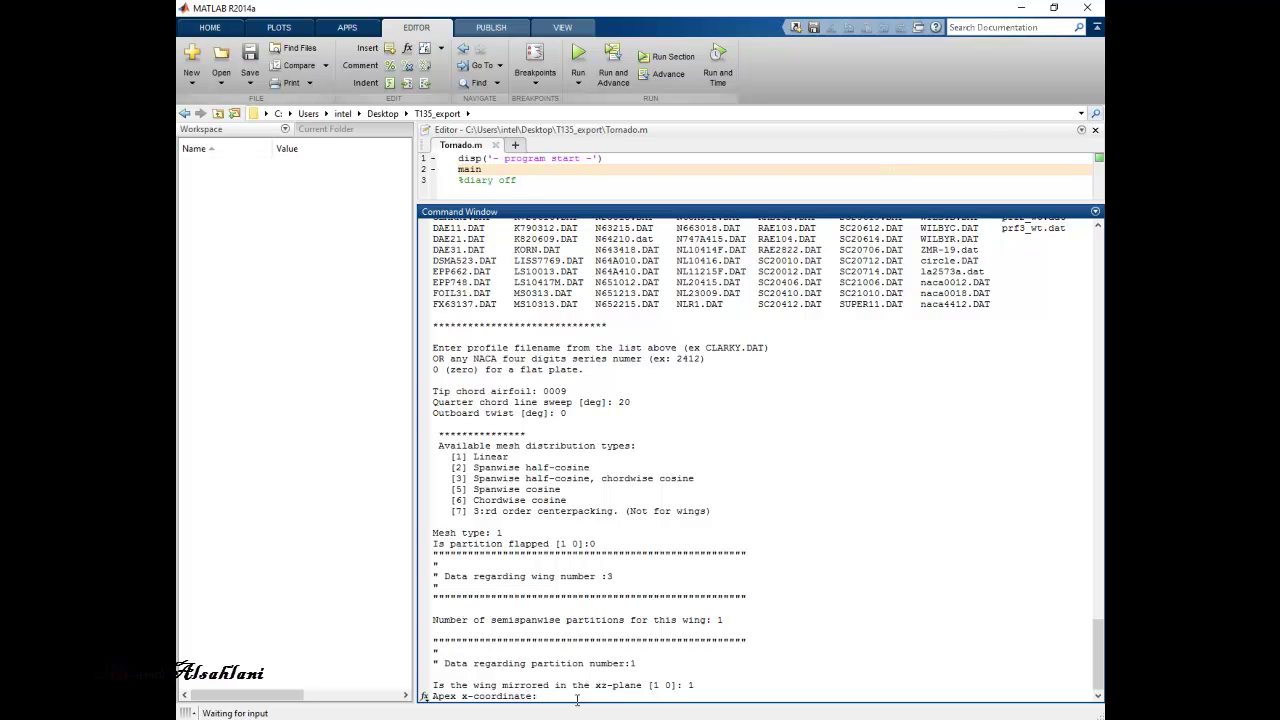
{"action": "type", "text": "3.5"}
{"action": "key", "text": "Return"}
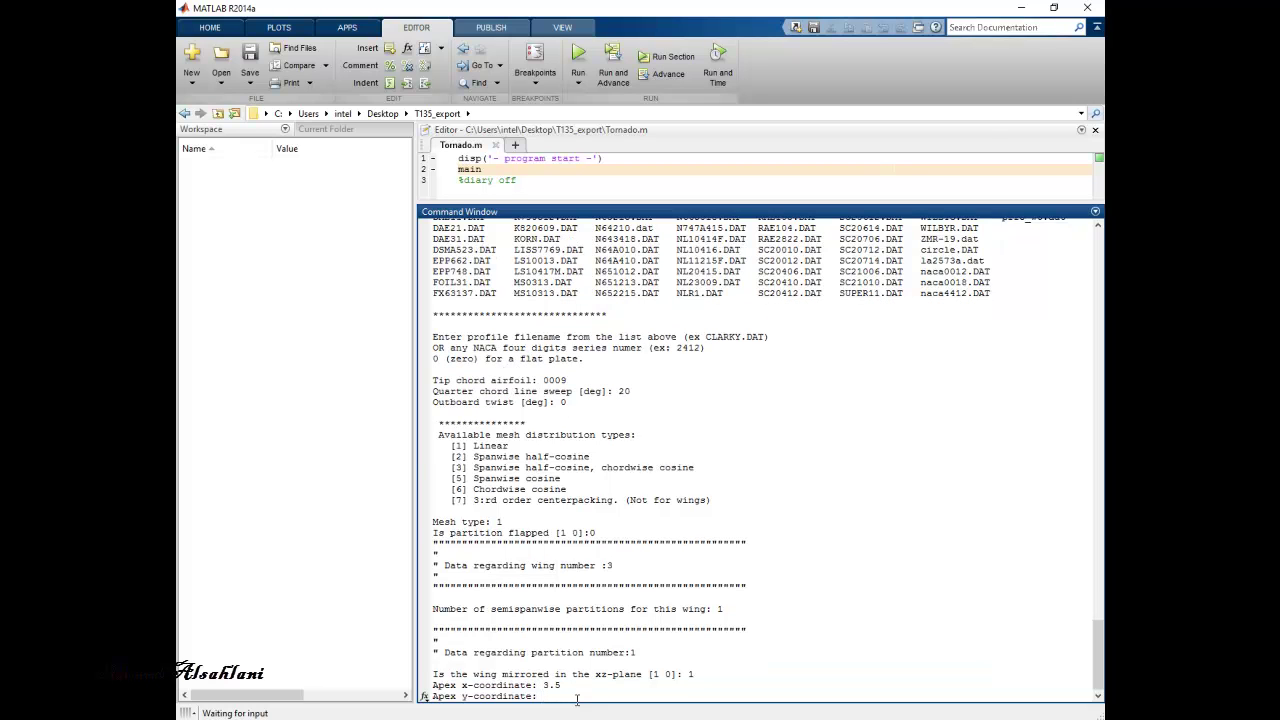
{"action": "type", "text": "0"}
{"action": "key", "text": "Return"}
{"action": "type", "text": "0"}
{"action": "key", "text": "Return"}
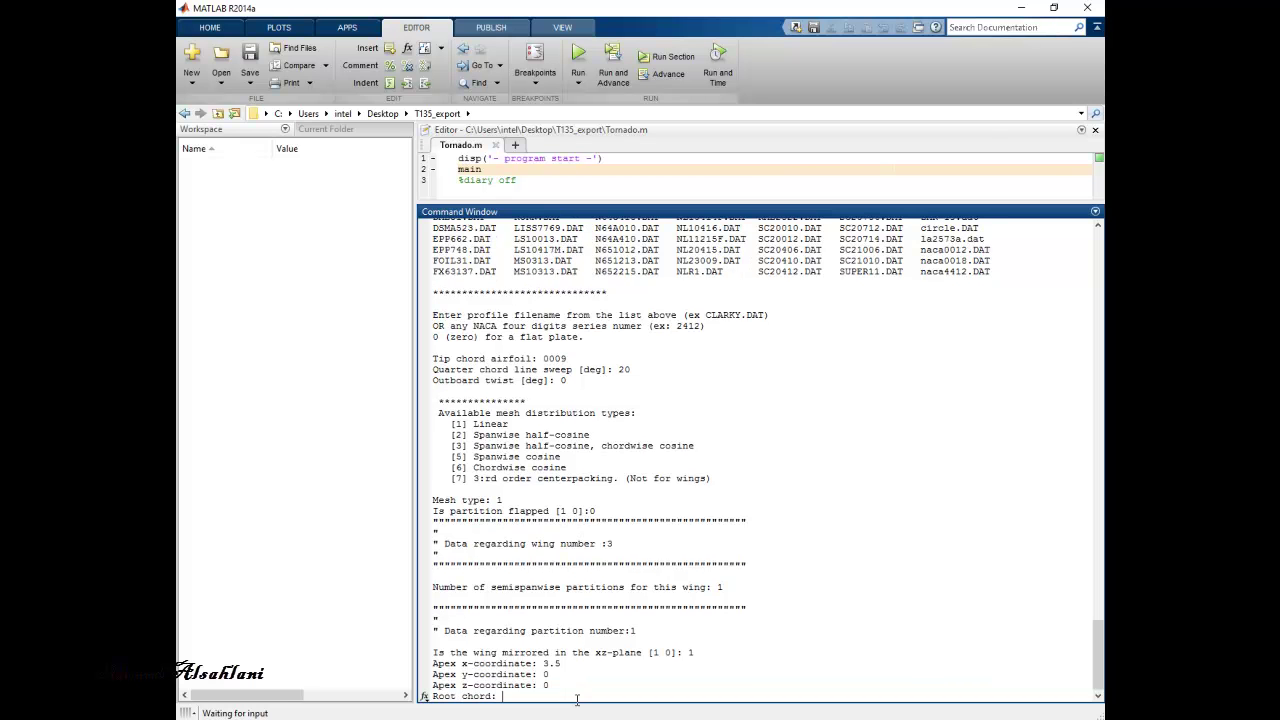
- Set wing 3's root chord to 1 and its base chord airfoil to NACA 0012, following the Word sketch
{"action": "left_click", "coordinate": [614, 716]}
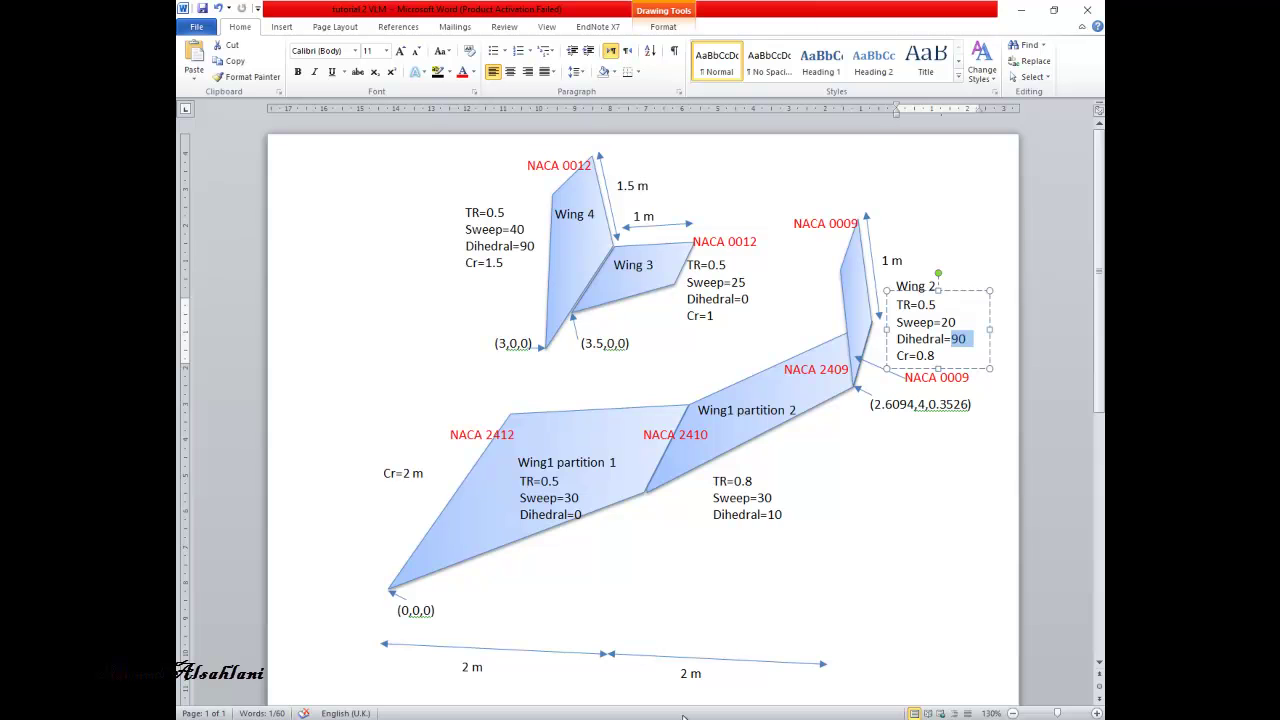
{"action": "key", "text": "alt+Tab"}
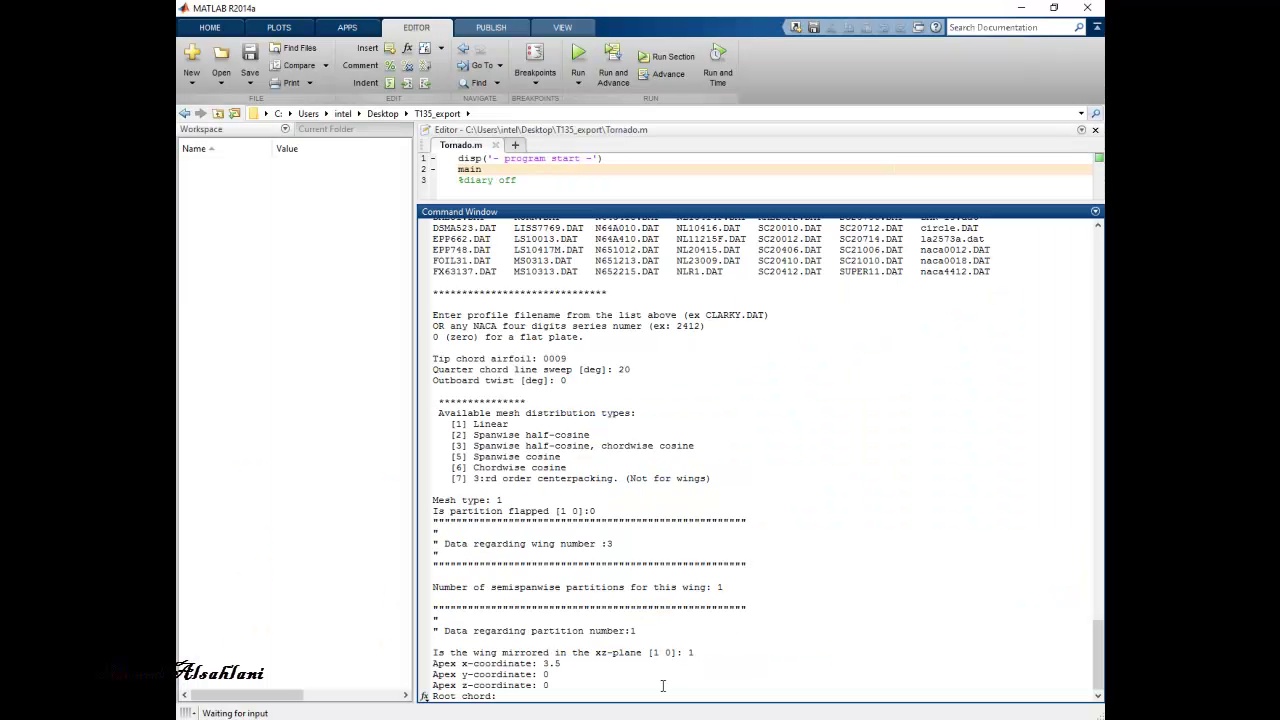
{"action": "type", "text": "1"}
{"action": "key", "text": "Return"}
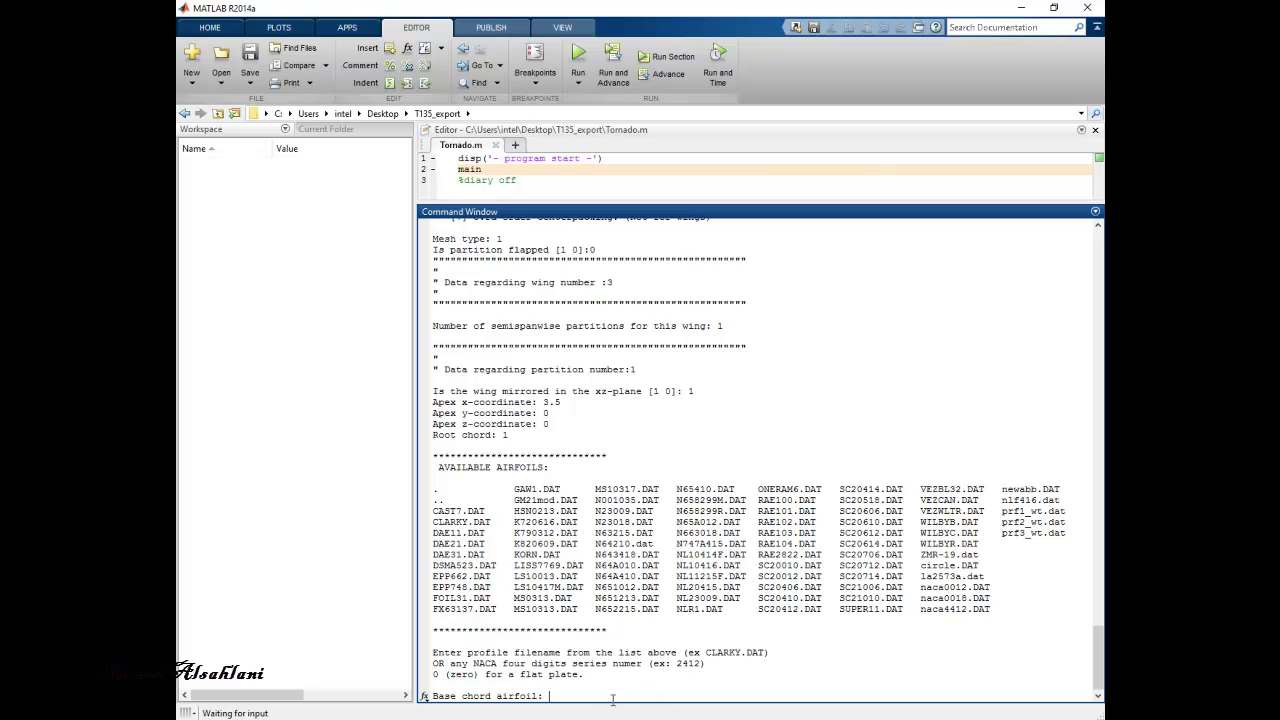
{"action": "key", "text": "alt+Tab"}
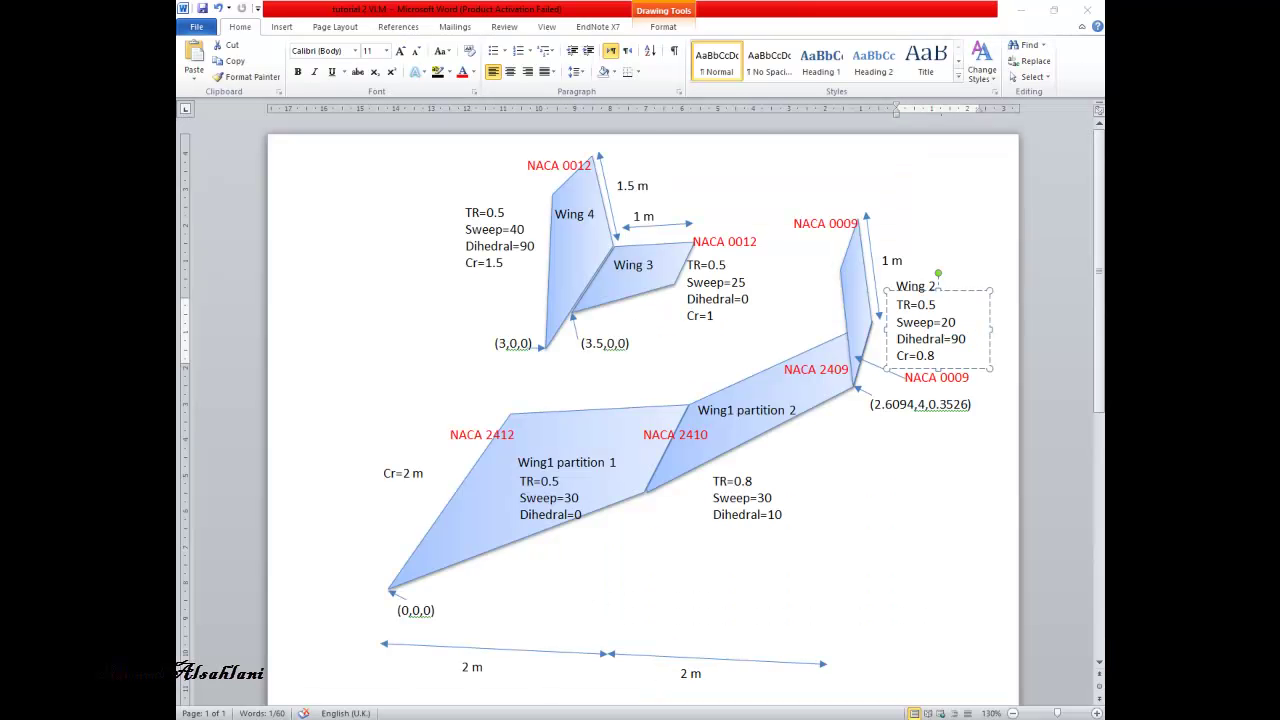
{"action": "key", "text": "alt+Tab"}
{"action": "type", "text": "0012"}
{"action": "key", "text": "Return"}
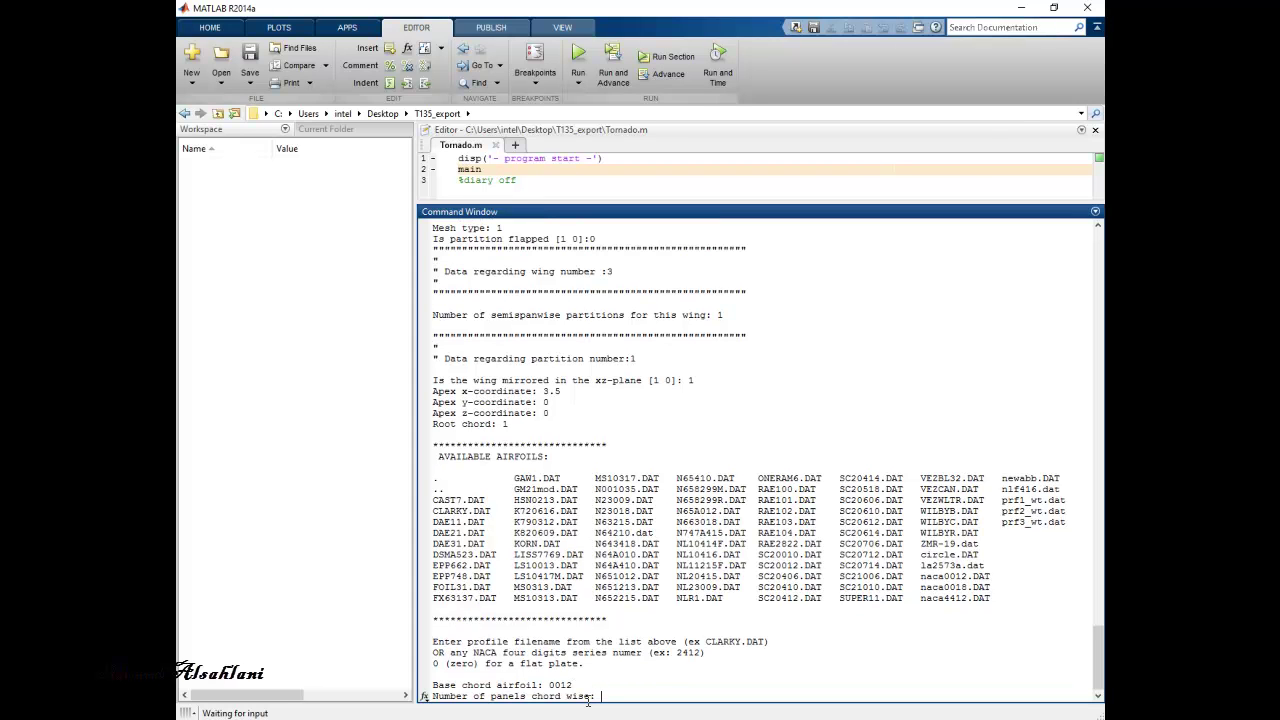
- Give wing 3's partition 5 chordwise panels, with base chord twist and dihedral both 0 degrees
{"action": "type", "text": "5"}
{"action": "key", "text": "Return"}
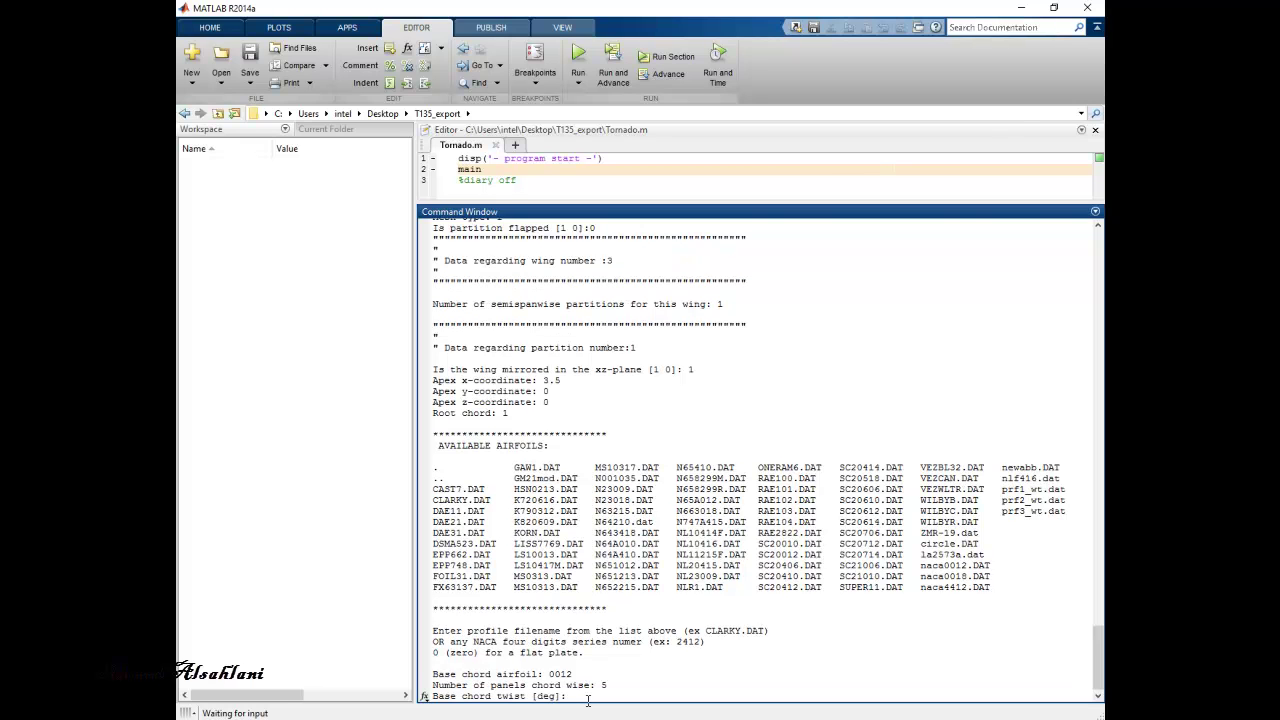
{"action": "type", "text": "0"}
{"action": "key", "text": "Return"}
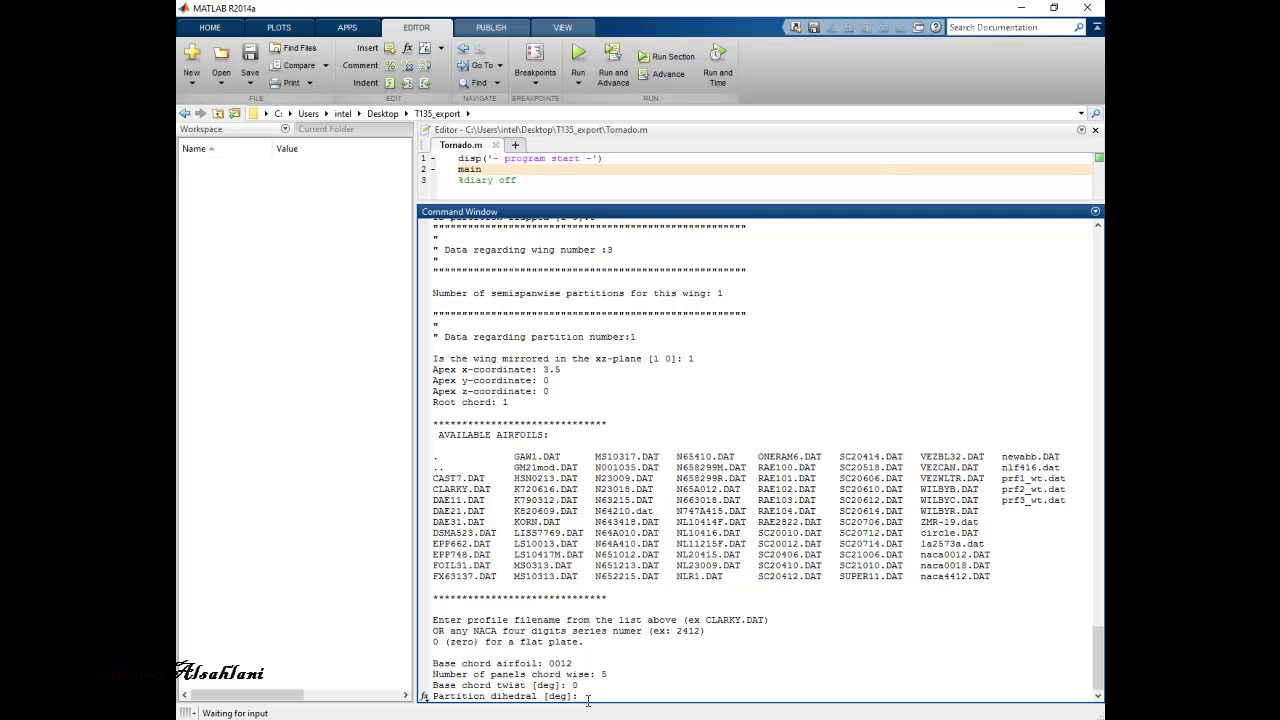
{"action": "type", "text": "0"}
{"action": "key", "text": "Return"}
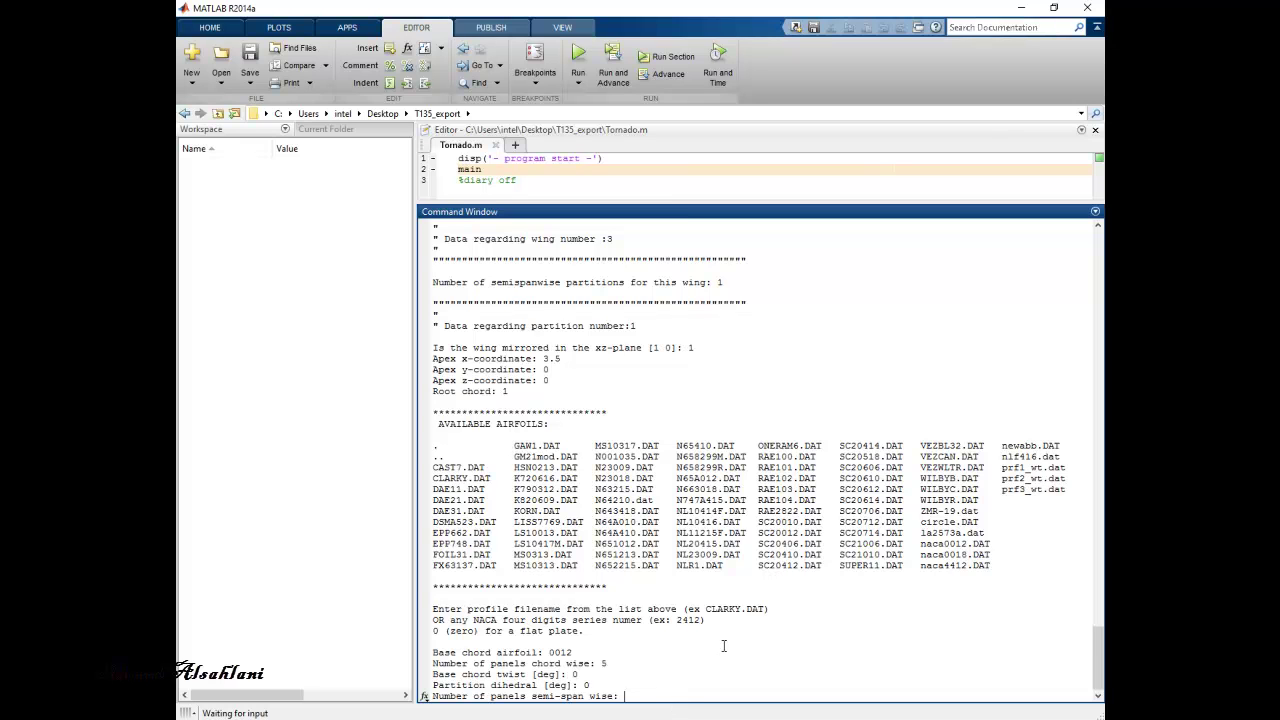
- Set wing 3's partition to 10 semispanwise panels and a span of 1, taken from the Word sketch
{"action": "type", "text": "10"}
{"action": "key", "text": "Return"}
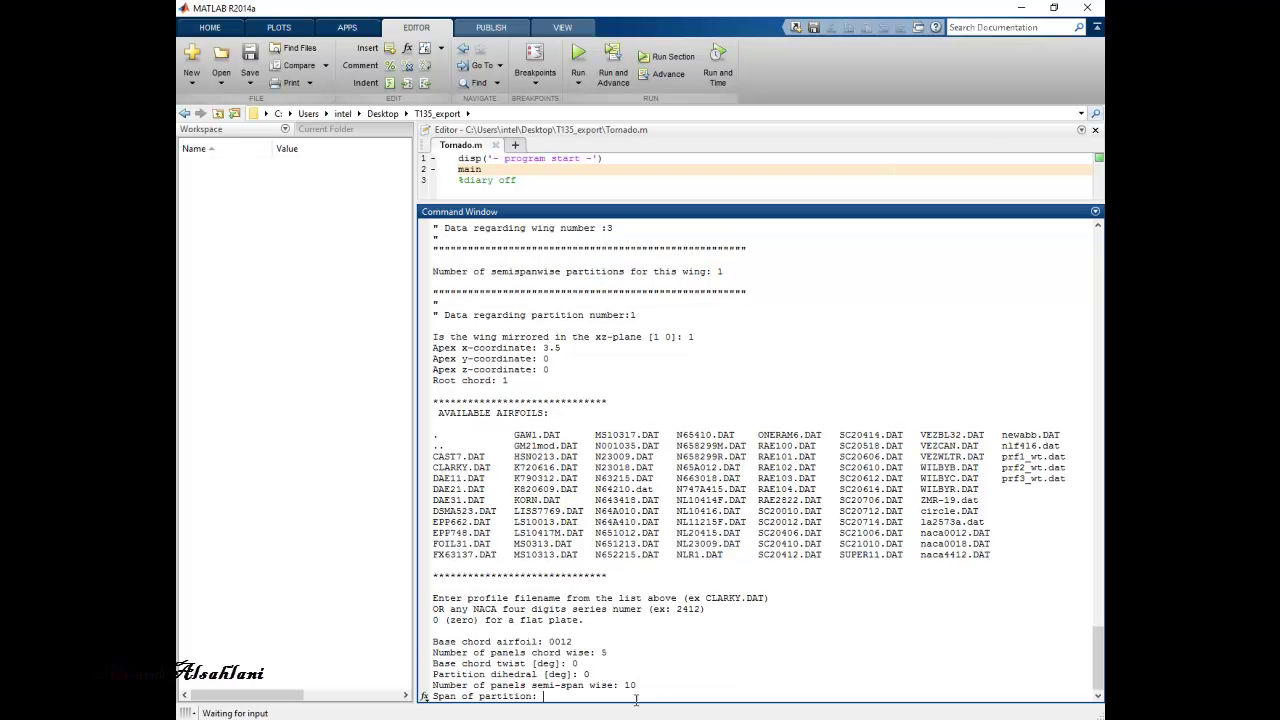
{"action": "key", "text": "alt+Tab"}
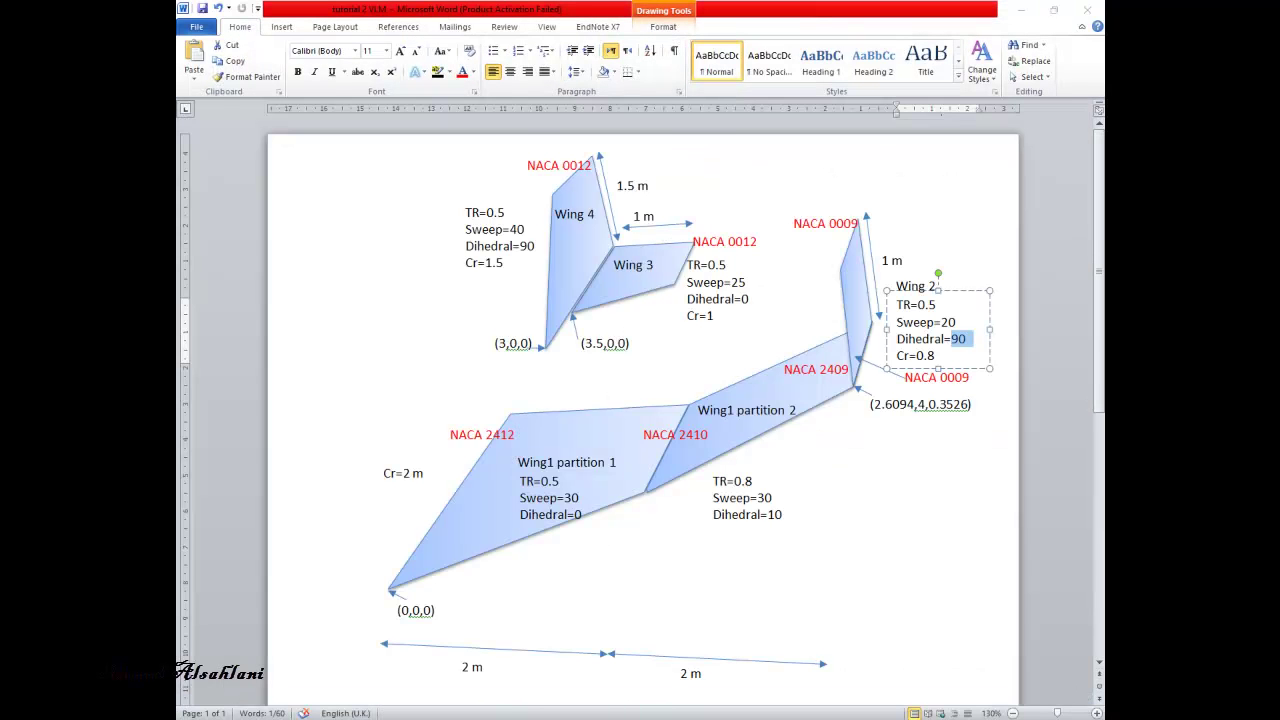
{"action": "key", "text": "alt+Tab"}
{"action": "type", "text": "1"}
{"action": "key", "text": "Return"}
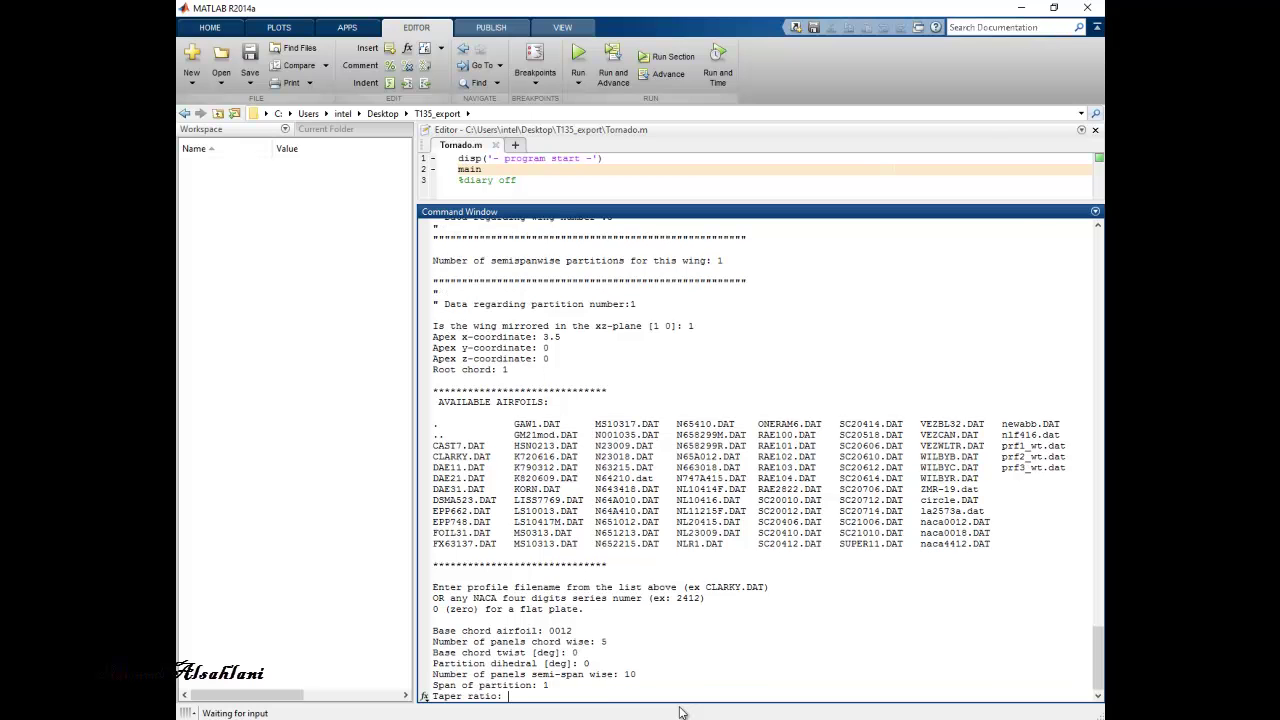
- Enter wing 3's taper ratio of 0.5 from the Word sketch and set its tip chord airfoil to 0012
{"action": "key", "text": "alt+Tab"}
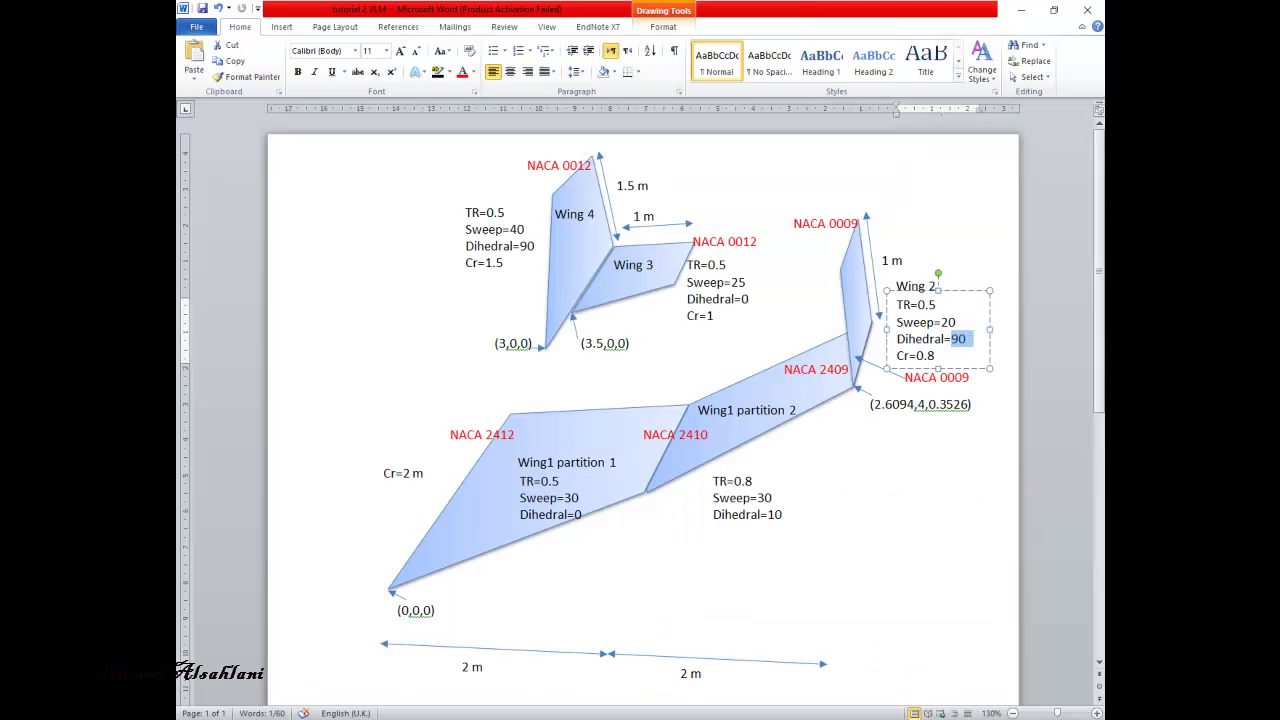
{"action": "key", "text": "alt+Tab"}
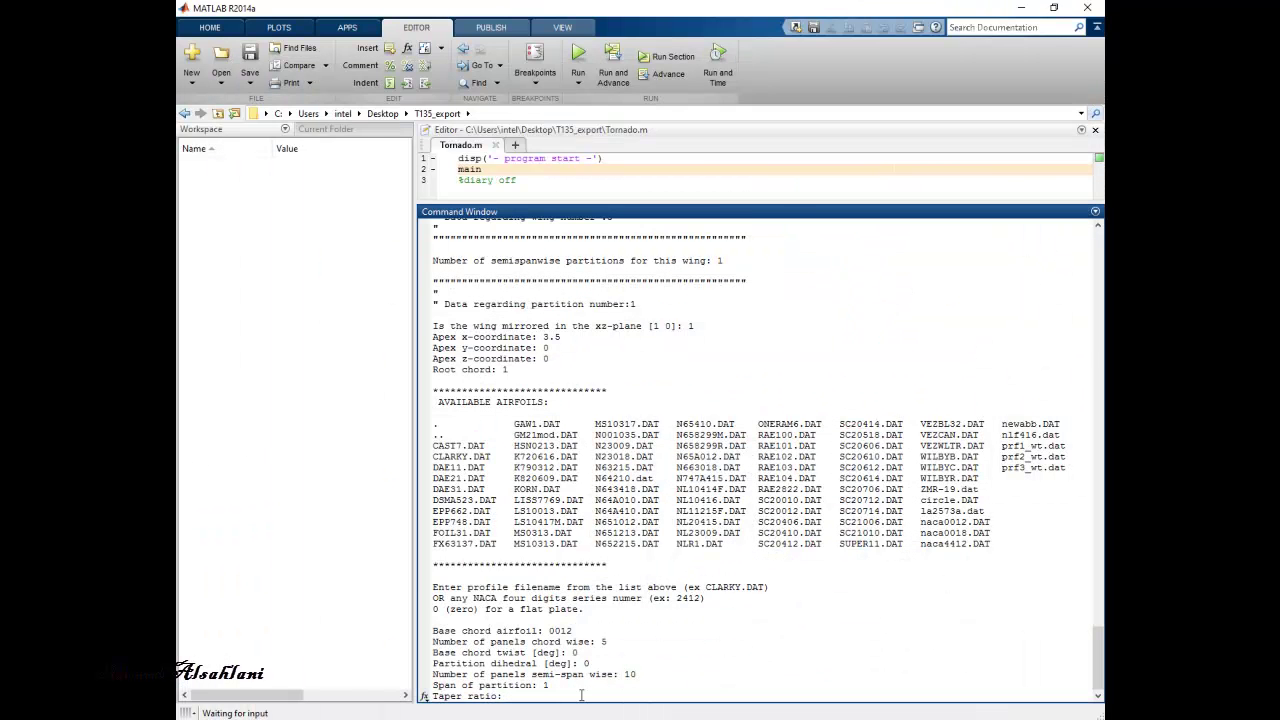
{"action": "type", "text": "0.5"}
{"action": "key", "text": "Return"}
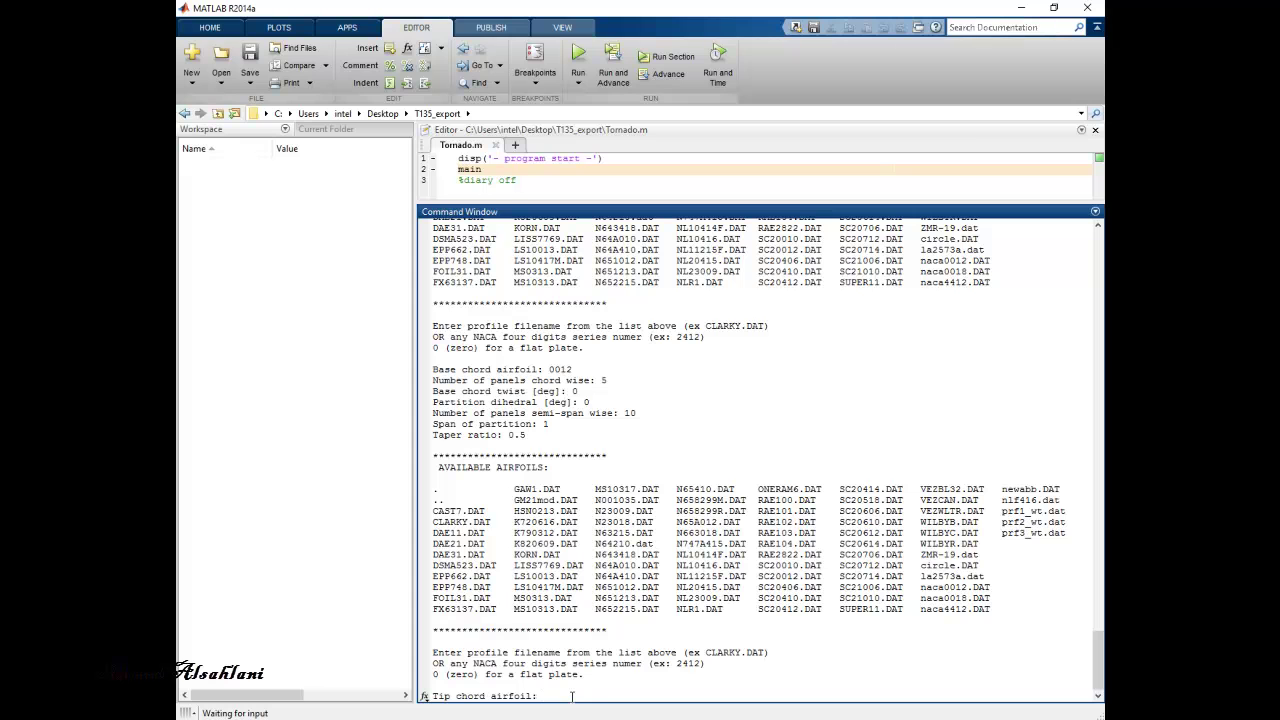
{"action": "type", "text": "0012"}
{"action": "key", "text": "Return"}
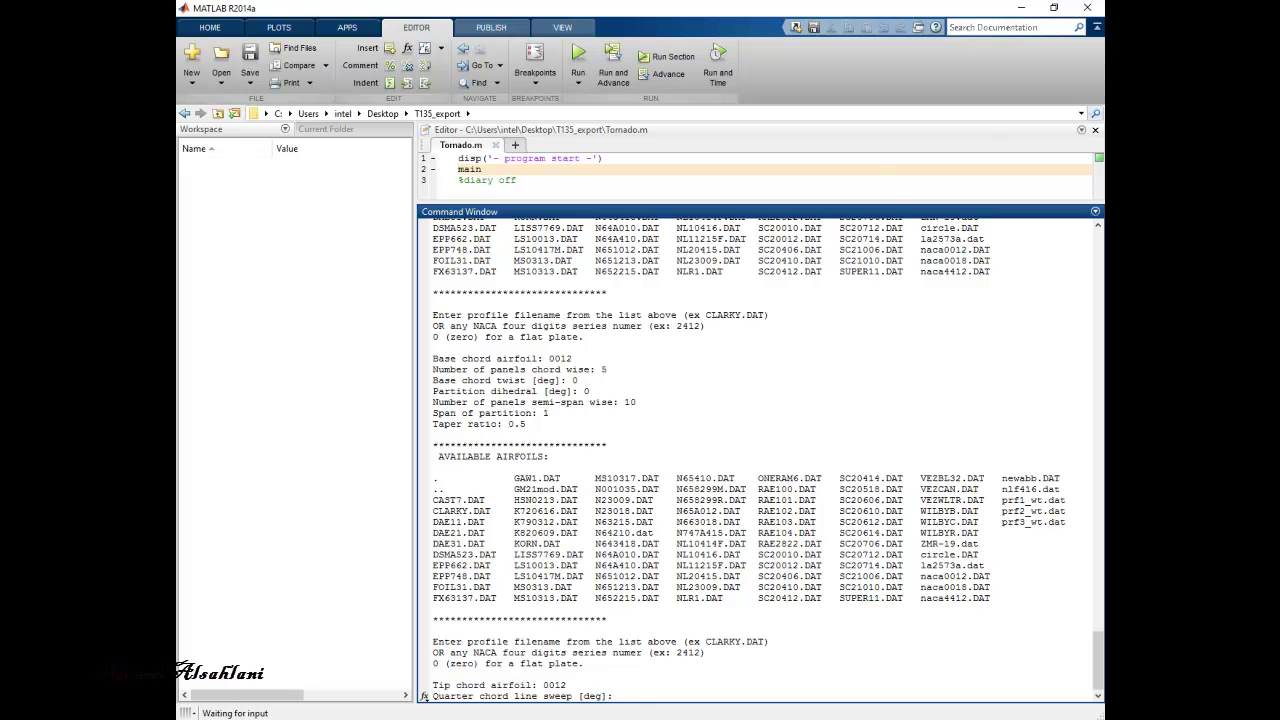
- Set wing 3's quarter chord line sweep to 25 degrees from the Word sketch, with 0 degrees outboard twist
{"action": "key", "text": "alt+Tab"}
{"action": "double_click", "coordinate": [958, 339]}
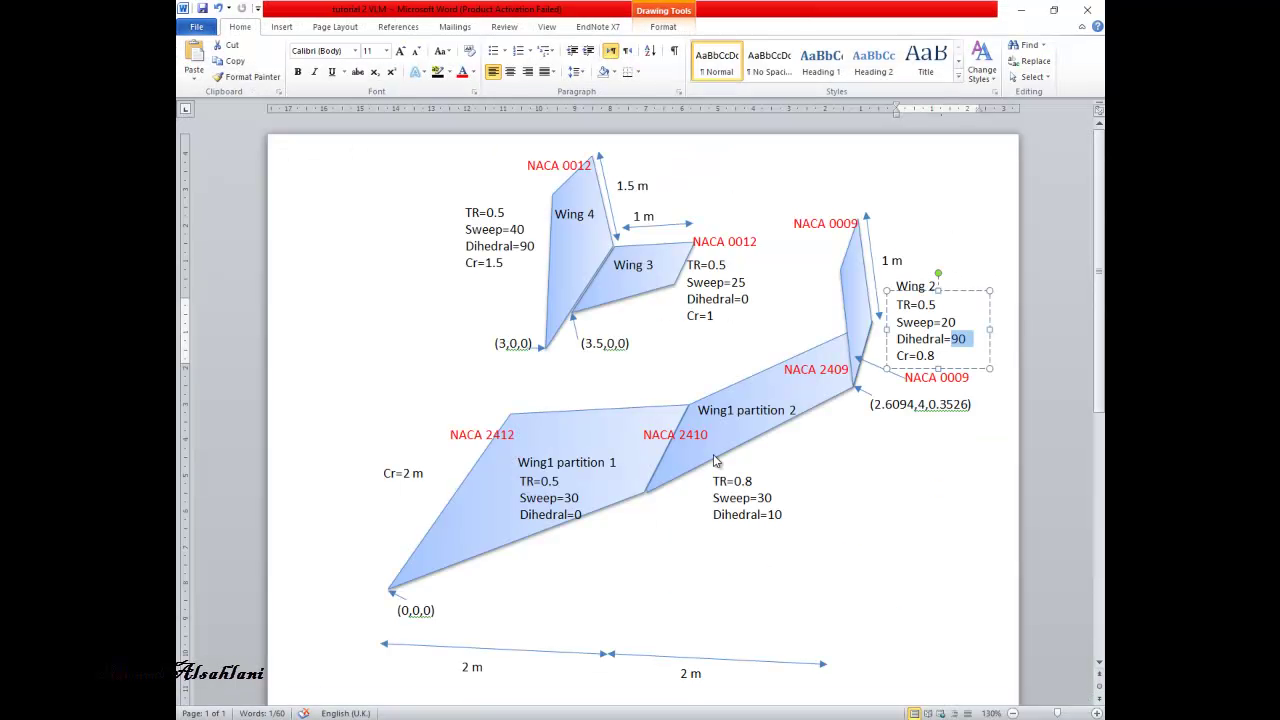
{"action": "key", "text": "alt+Tab"}
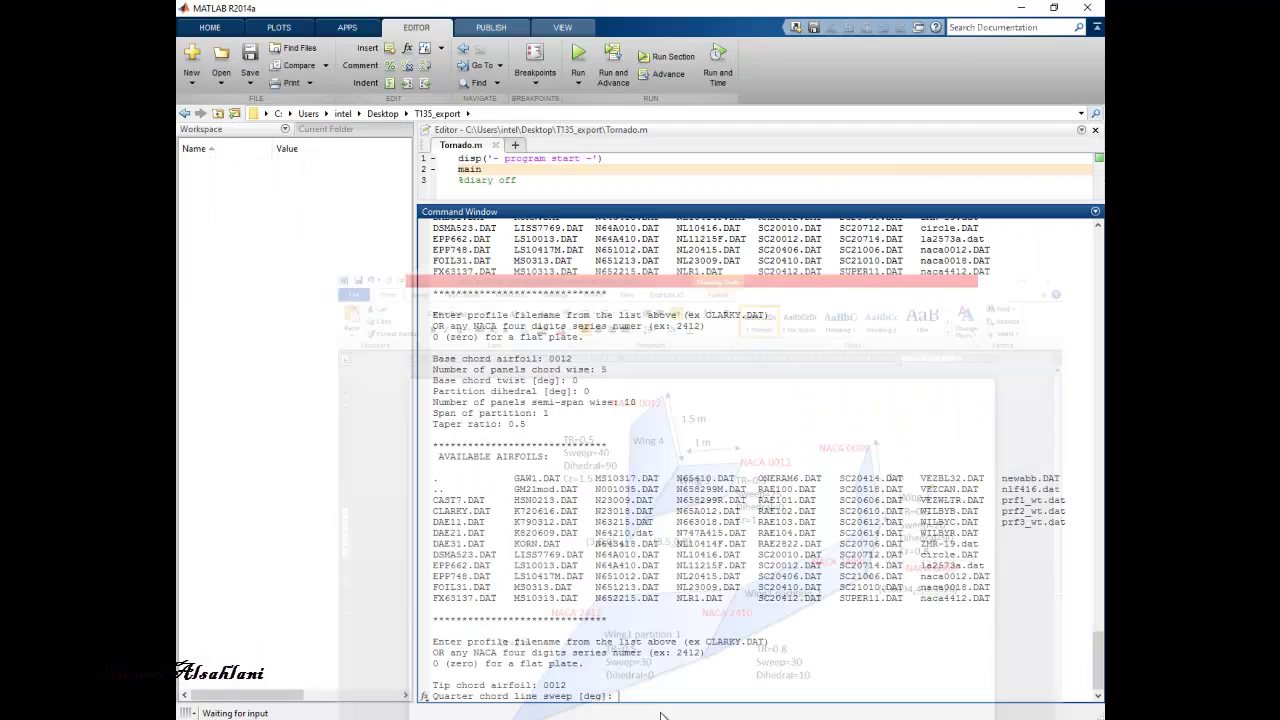
{"action": "type", "text": "25"}
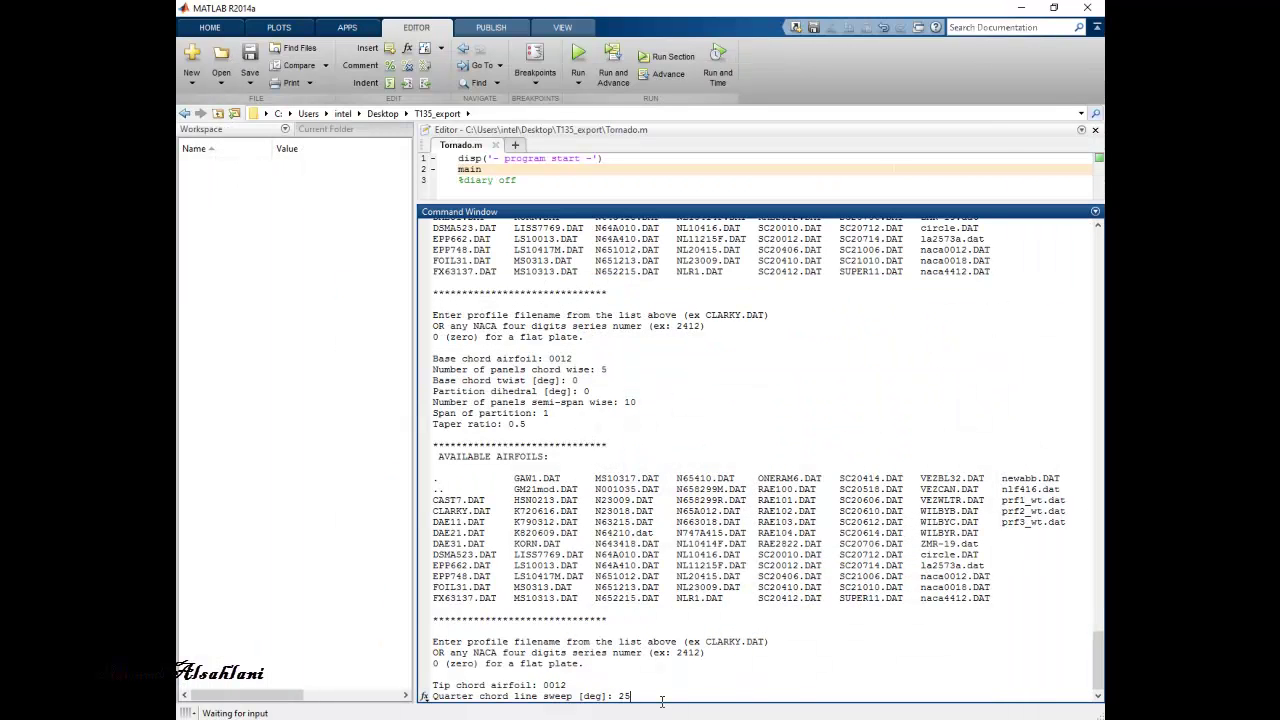
{"action": "key", "text": "Return"}
{"action": "type", "text": "0"}
{"action": "key", "text": "Return"}
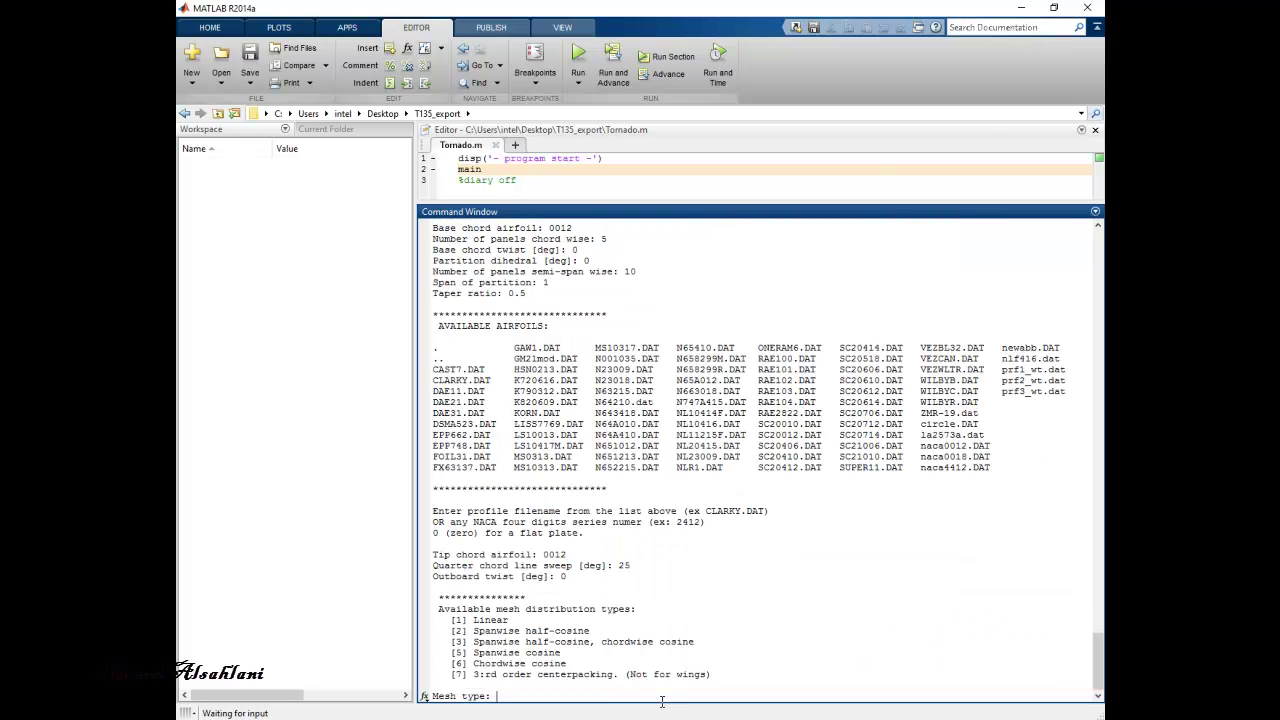
- Choose the linear mesh distribution for wing 3's partition and leave it without a flap
{"action": "type", "text": "1"}
{"action": "key", "text": "Return"}
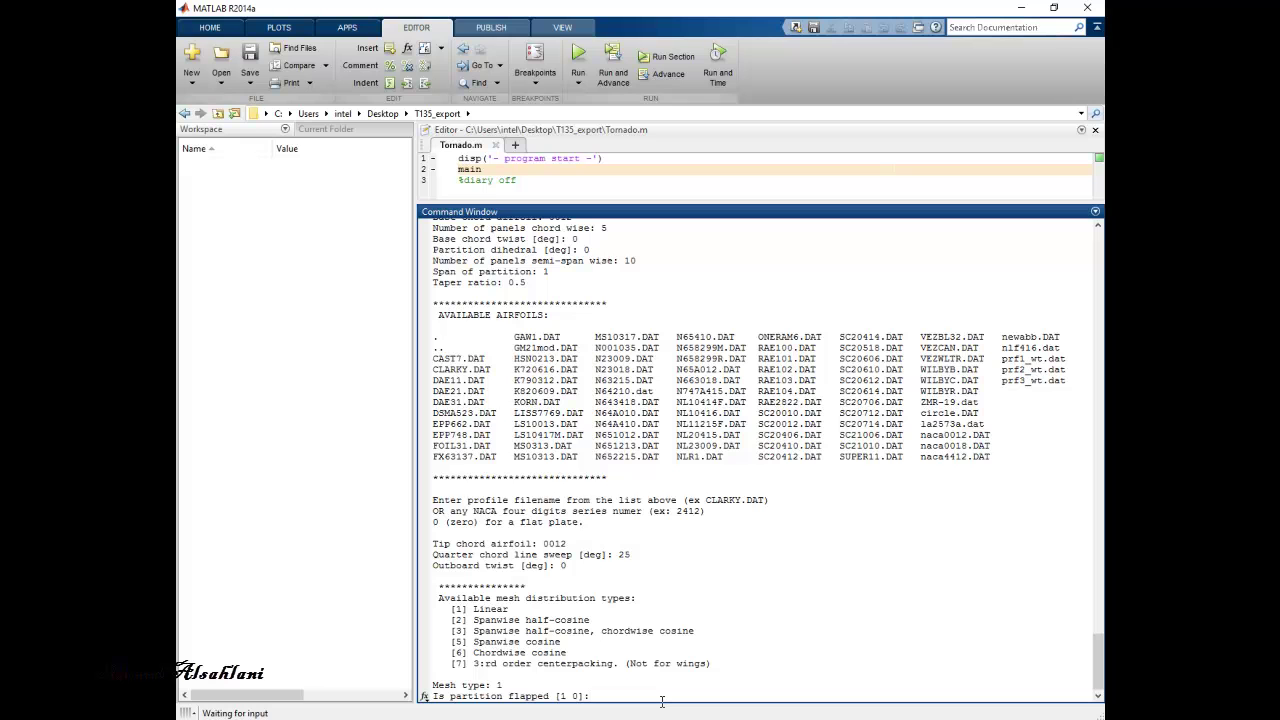
{"action": "type", "text": "0"}
{"action": "key", "text": "Return"}
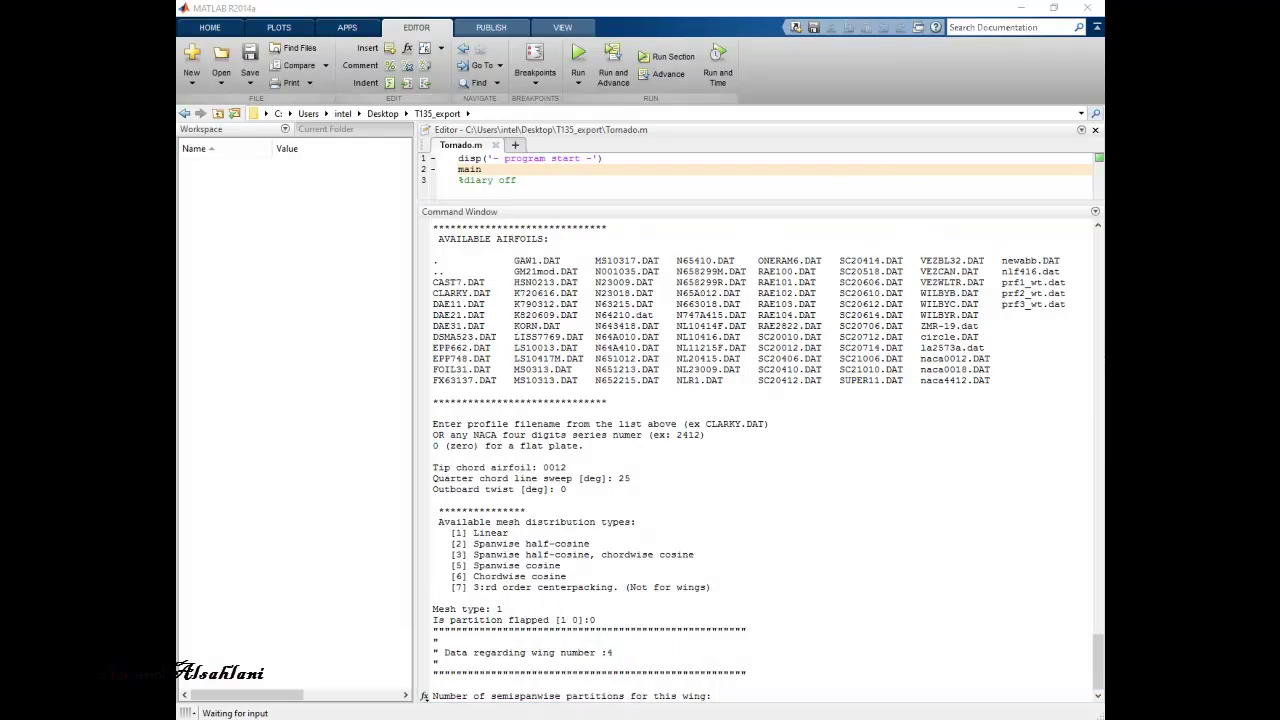
- Check wing 4 in the Word sketch, then give it one semispanwise partition without mirroring in the xz-plane
{"action": "key", "text": "alt+Tab"}
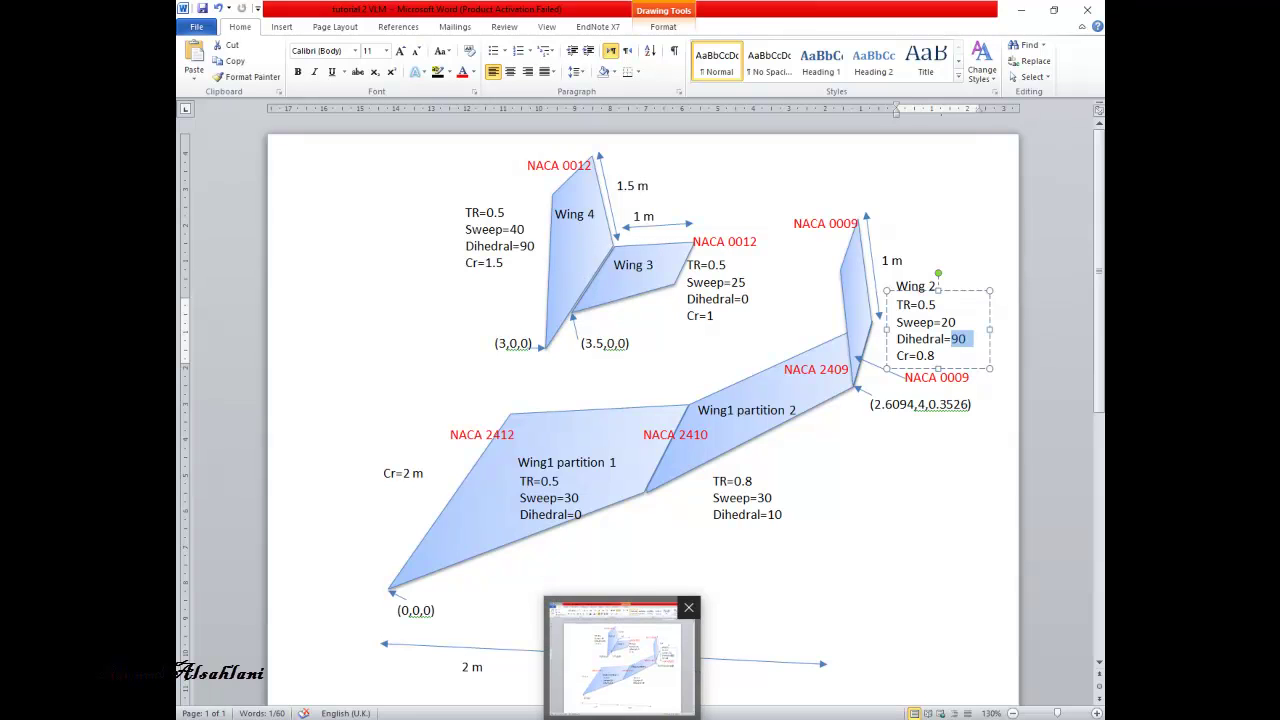
{"action": "left_click", "coordinate": [613, 718]}
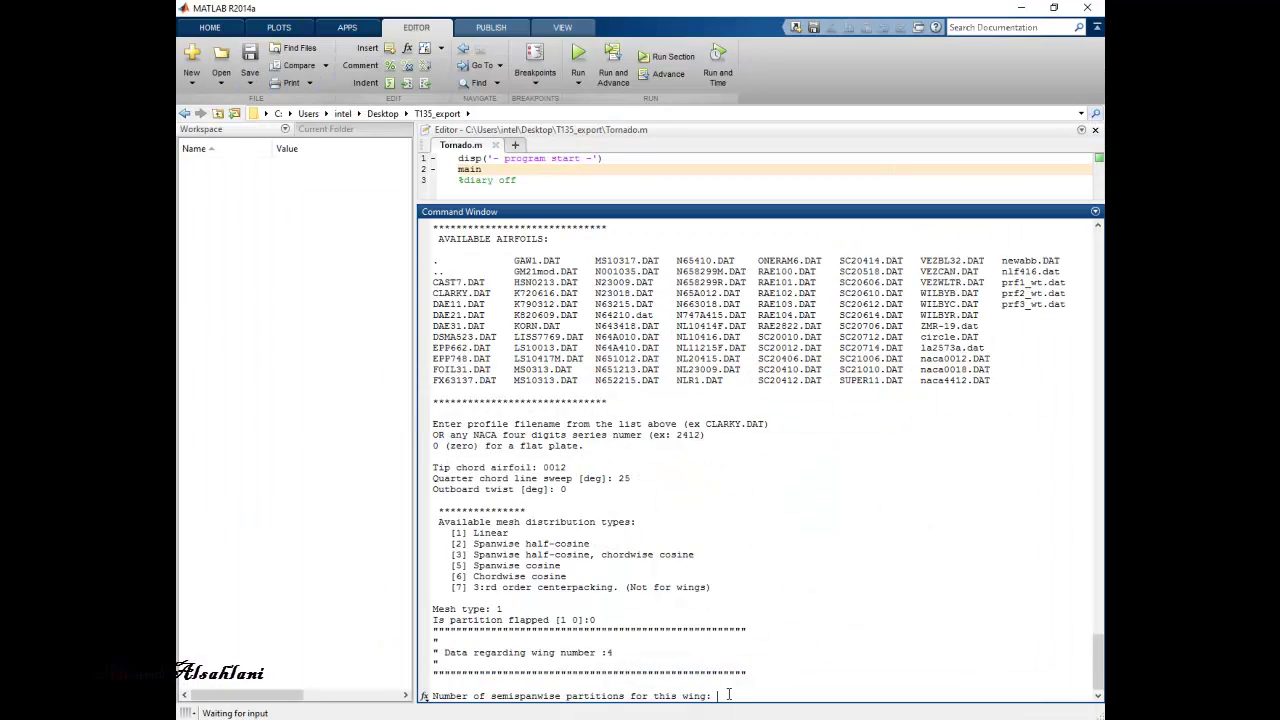
{"action": "type", "text": "1"}
{"action": "key", "text": "Return"}
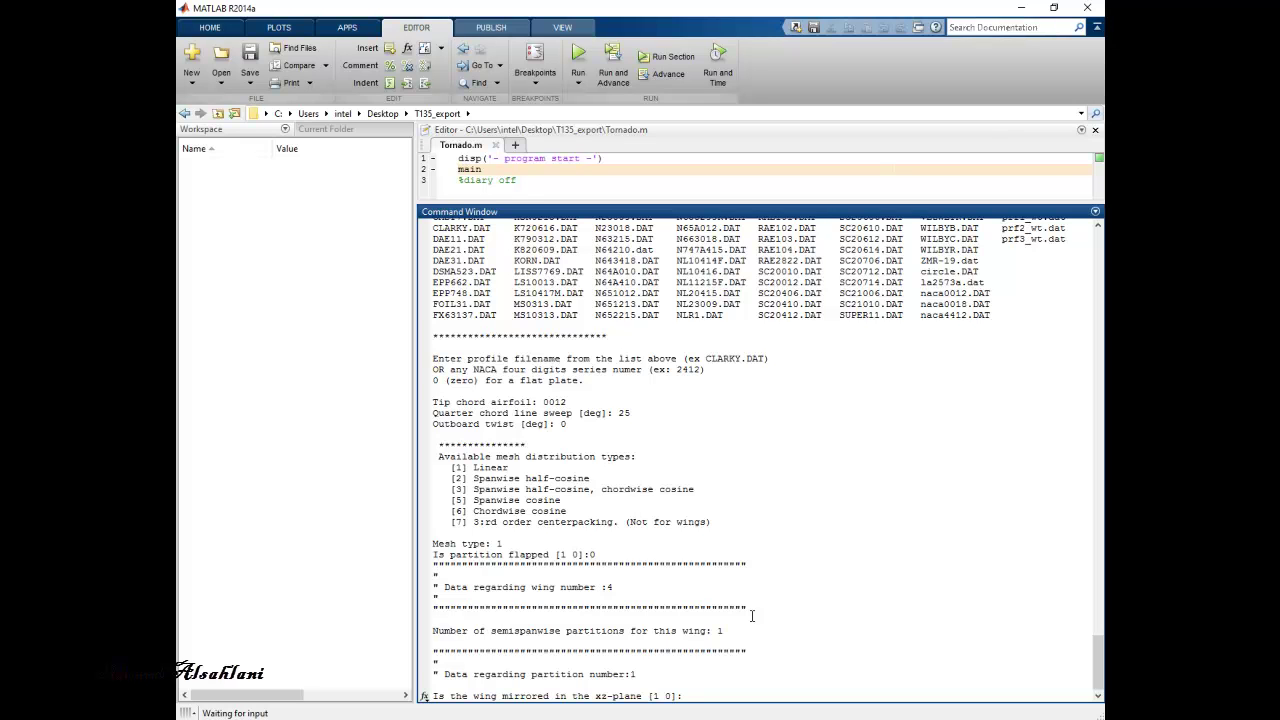
{"action": "type", "text": "0"}
{"action": "key", "text": "Return"}
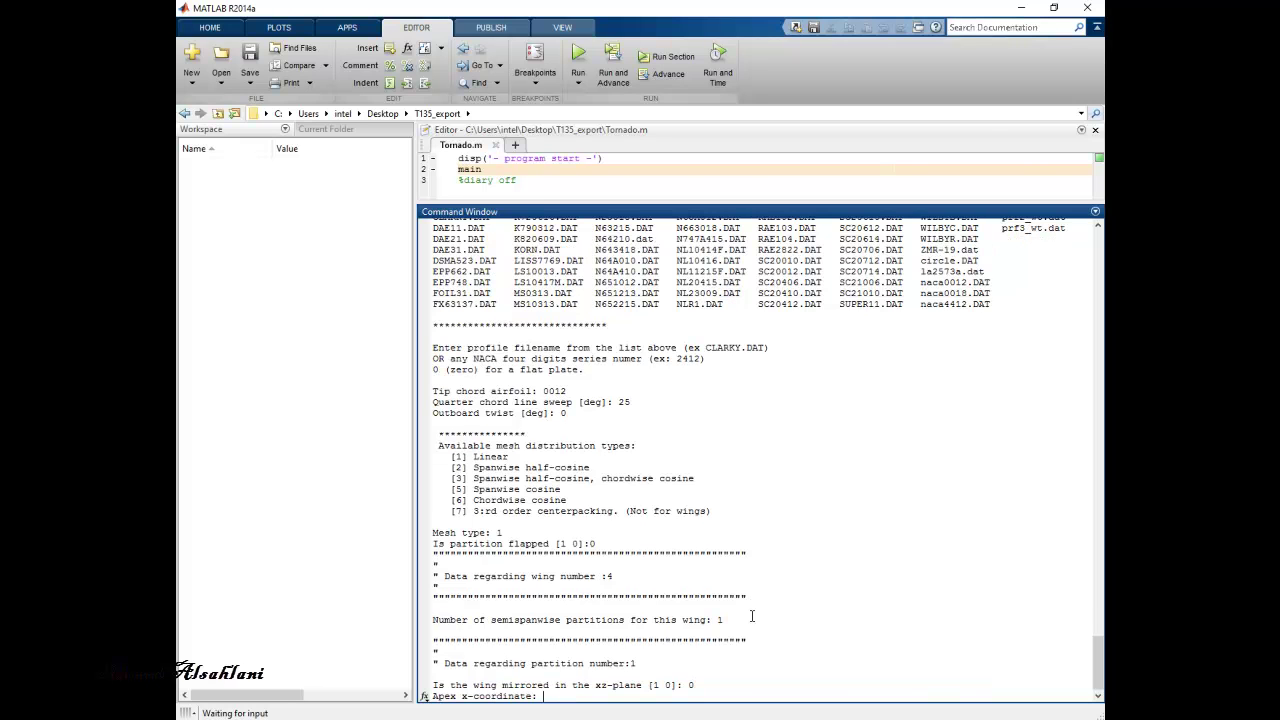
- Enter wing 4's apex coordinates from the Word sketch as x 3, y 0 and z 0
{"action": "key", "text": "alt+Tab"}
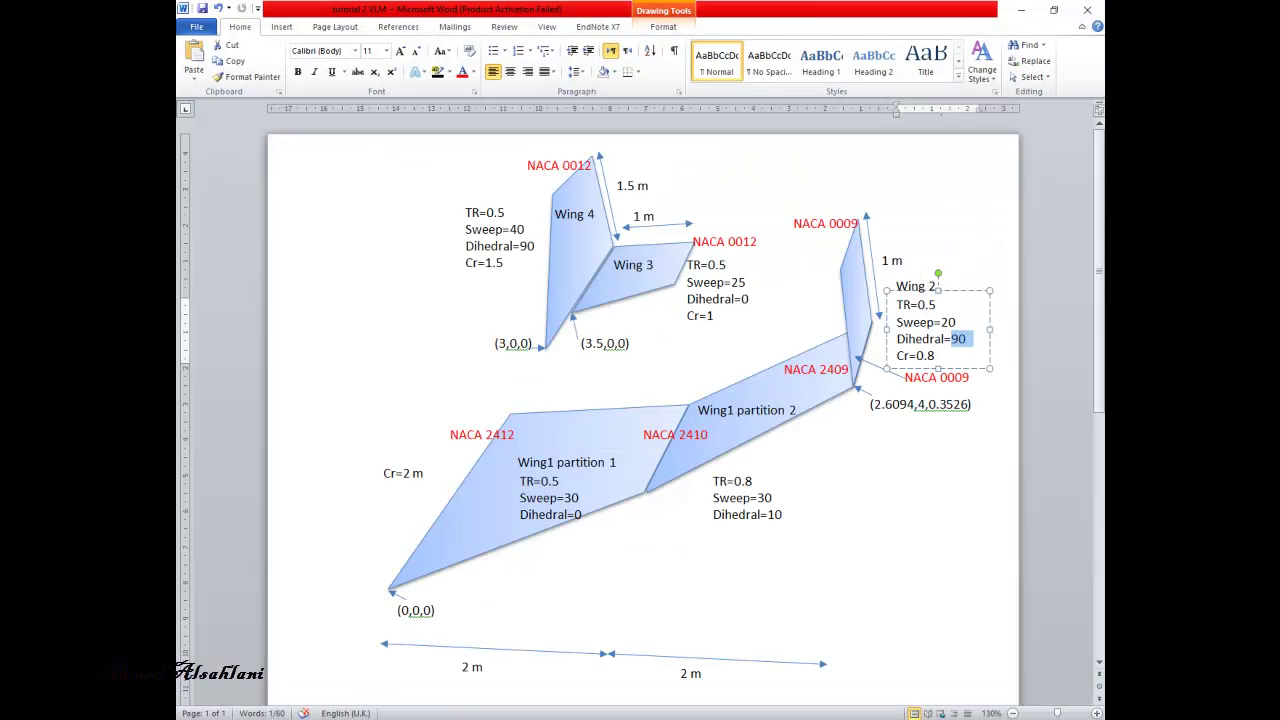
{"action": "key", "text": "alt+Tab"}
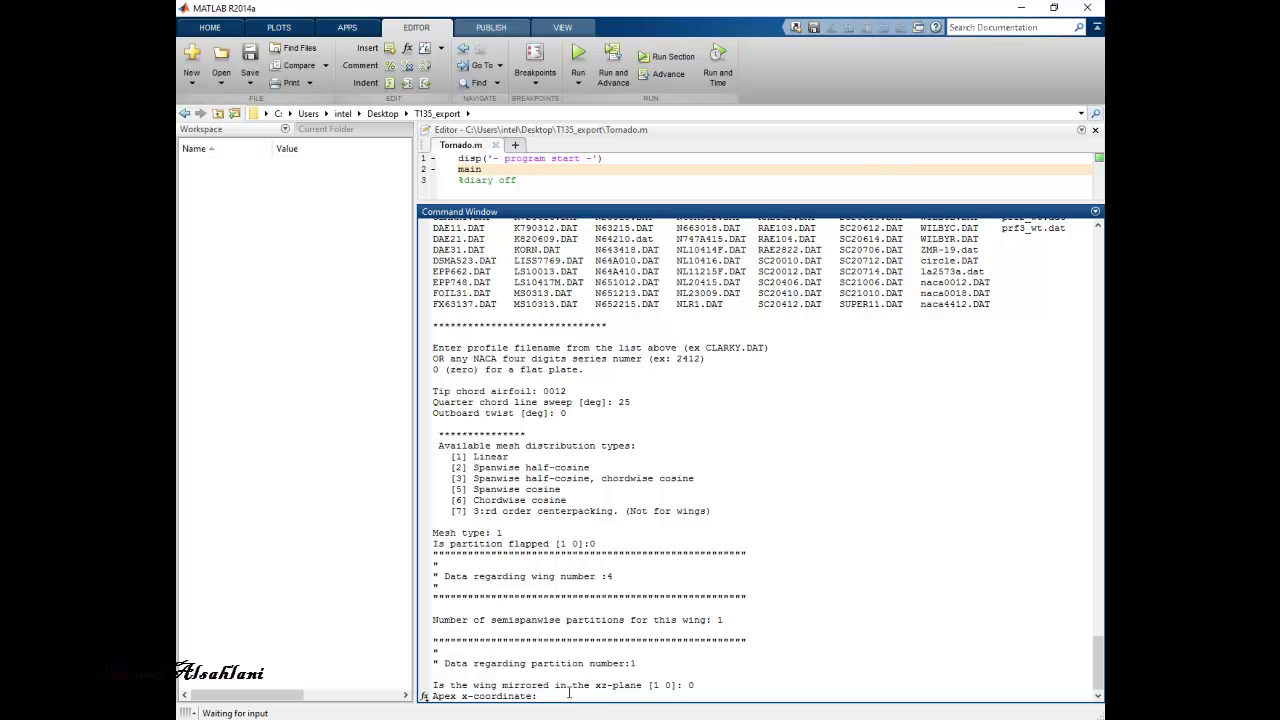
{"action": "type", "text": "3"}
{"action": "key", "text": "Return"}
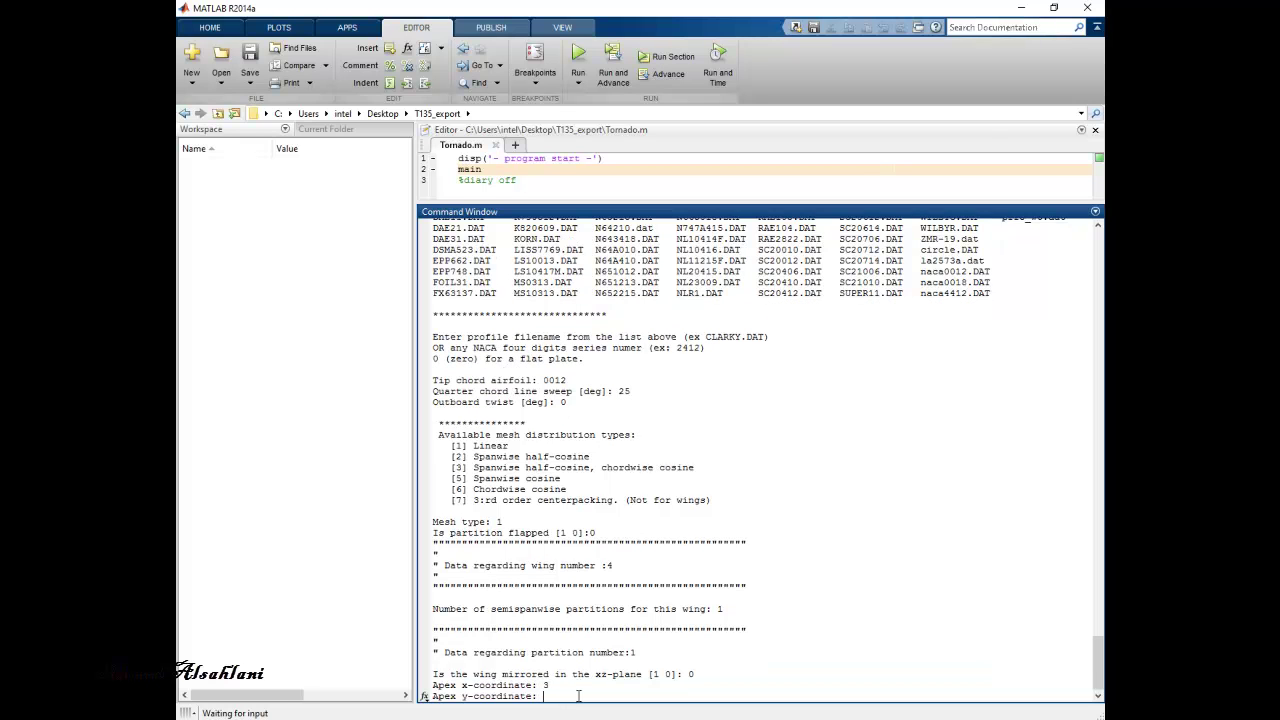
{"action": "type", "text": "0"}
{"action": "key", "text": "Return"}
{"action": "type", "text": "0"}
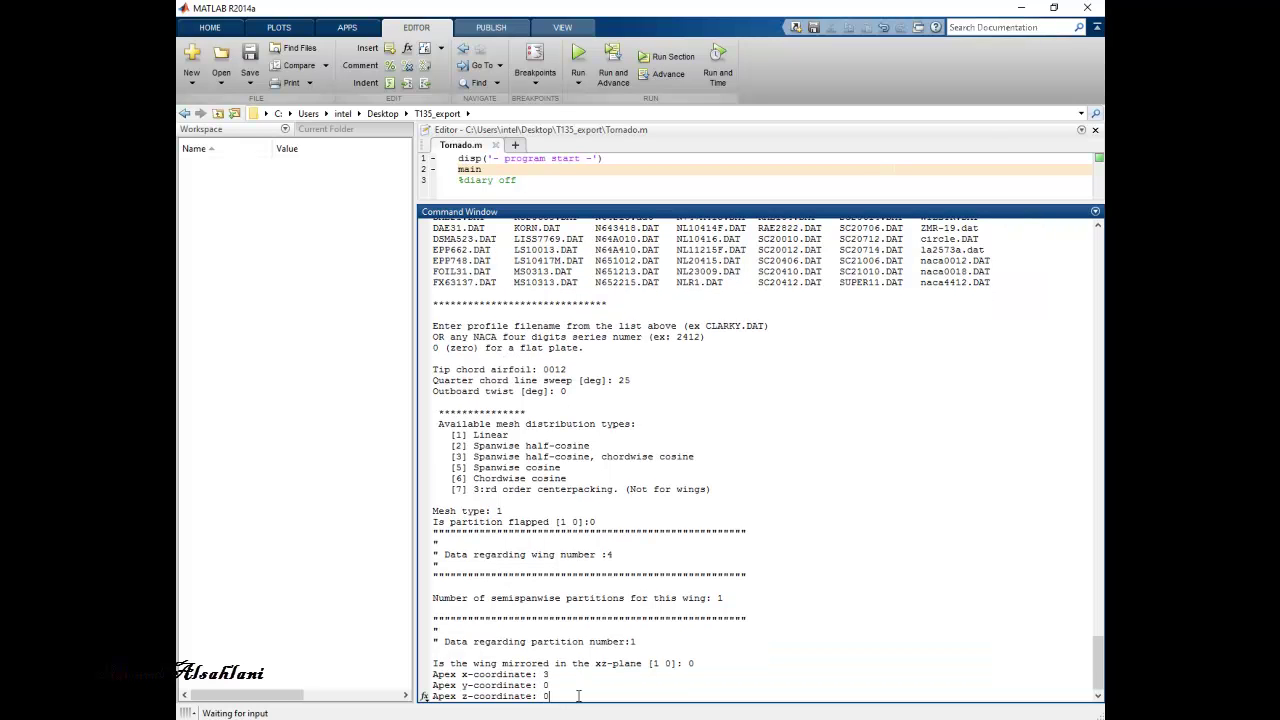
{"action": "key", "text": "Return"}
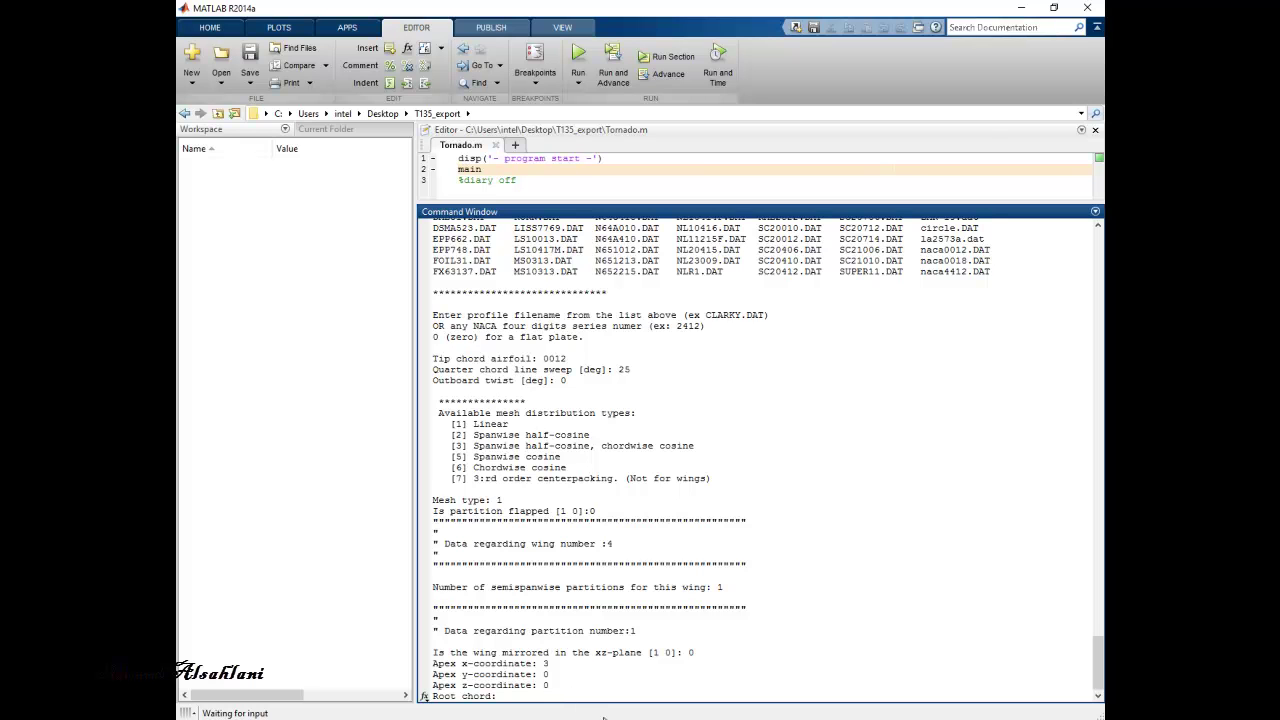
- Set wing 4's root chord to 1.5 from the Word sketch and its base chord airfoil to NACA 0012
{"action": "left_click", "coordinate": [630, 650]}
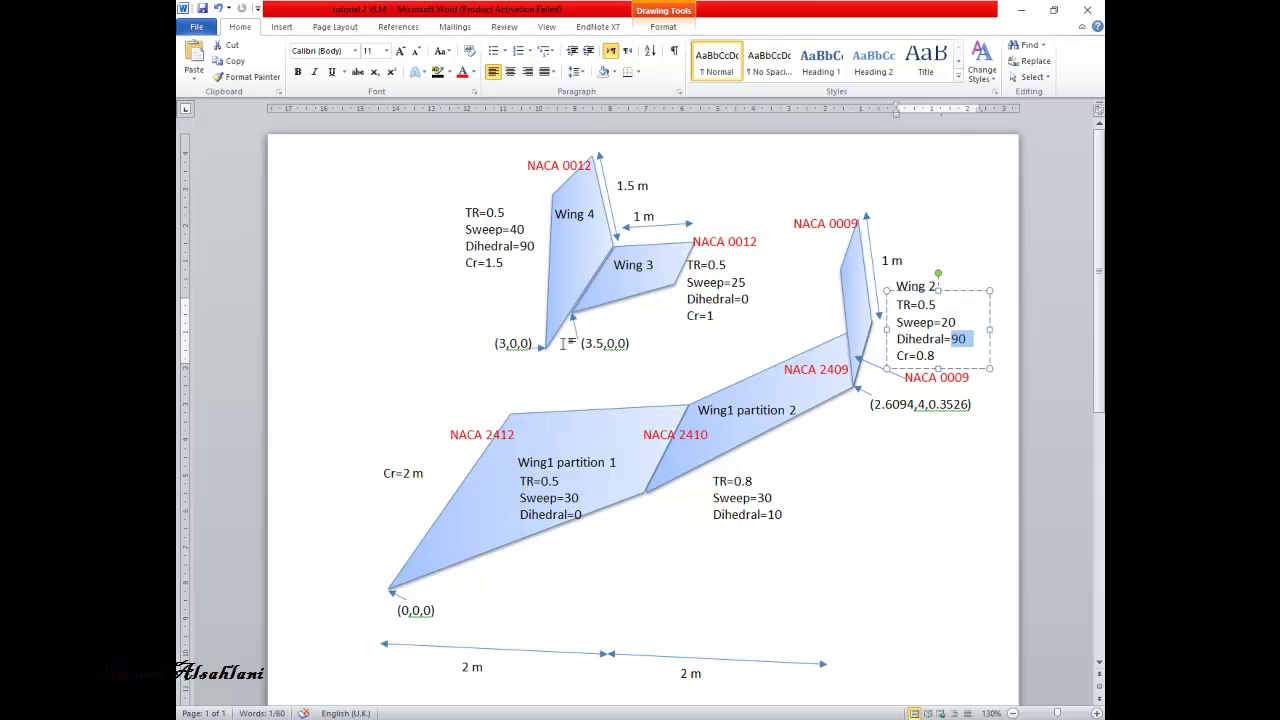
{"action": "key", "text": "alt+Tab"}
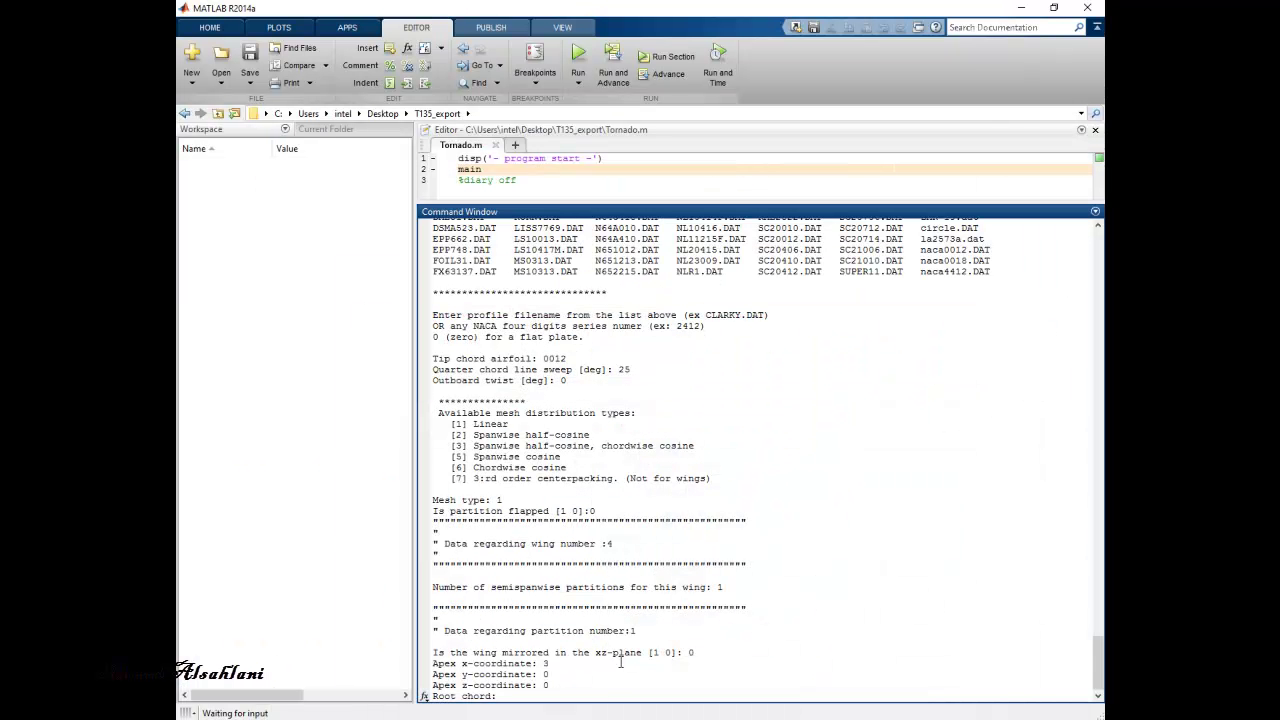
{"action": "type", "text": "1.5"}
{"action": "key", "text": "Return"}
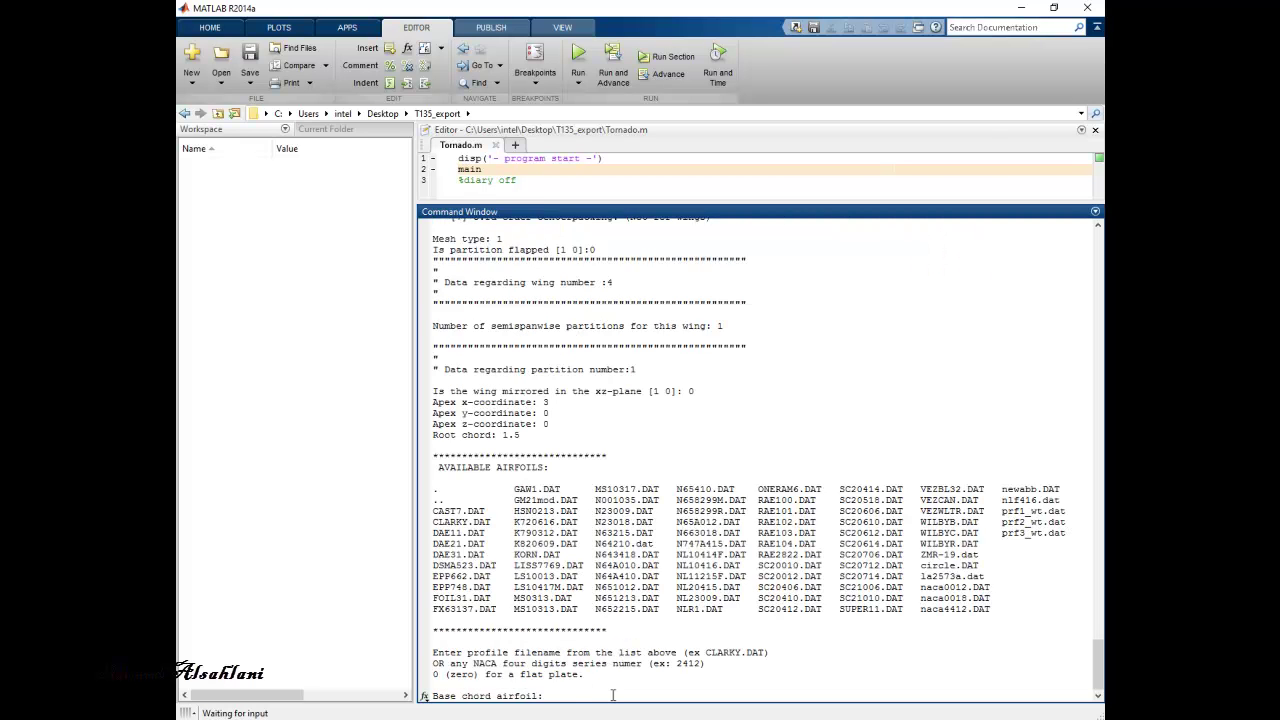
{"action": "type", "text": "0012"}
{"action": "key", "text": "Return"}
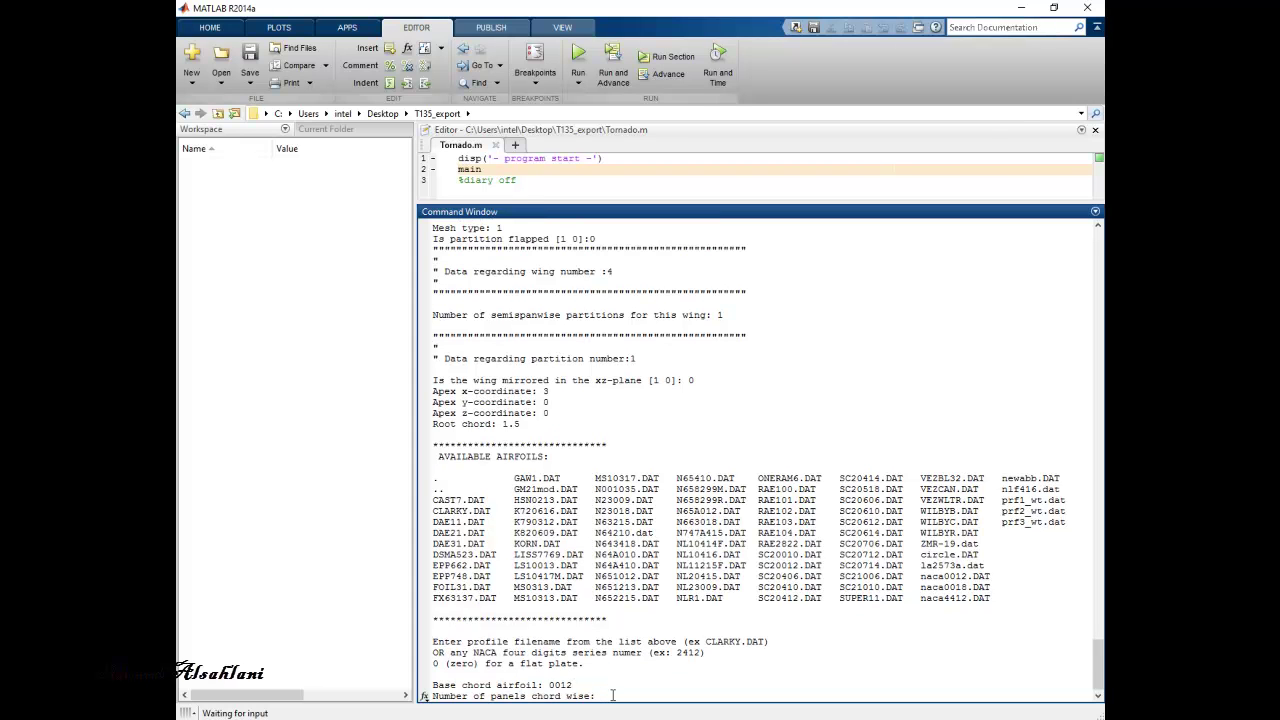
- Give wing 4's partition 5 chordwise panels, 0 degrees base chord twist and 90 degrees dihedral
{"action": "type", "text": "5"}
{"action": "key", "text": "Return"}
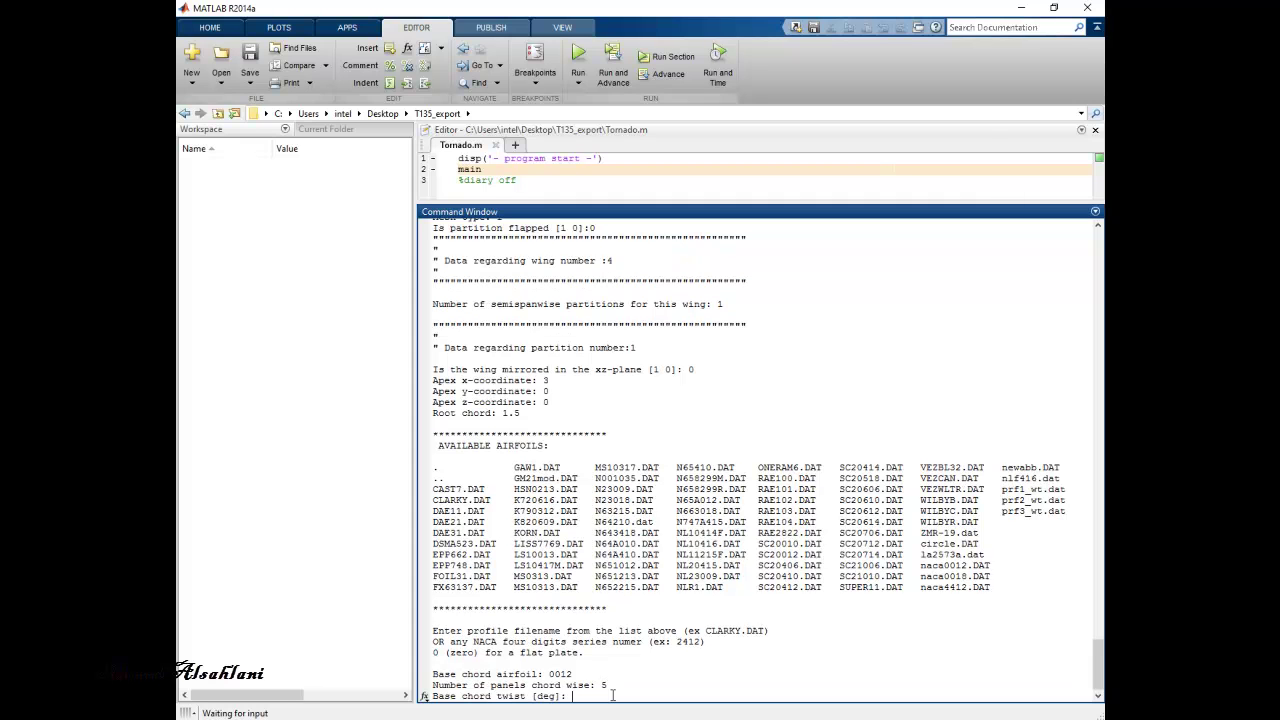
{"action": "type", "text": "0"}
{"action": "key", "text": "Return"}
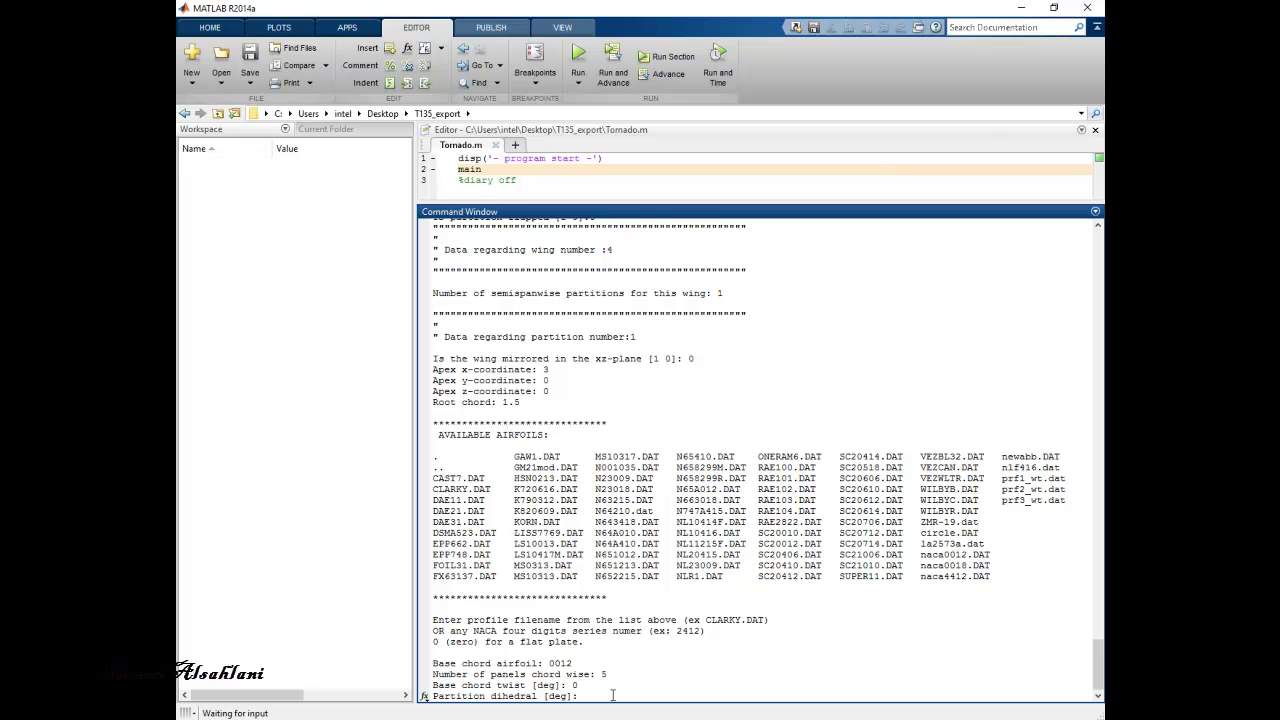
{"action": "type", "text": "90"}
{"action": "key", "text": "Return"}
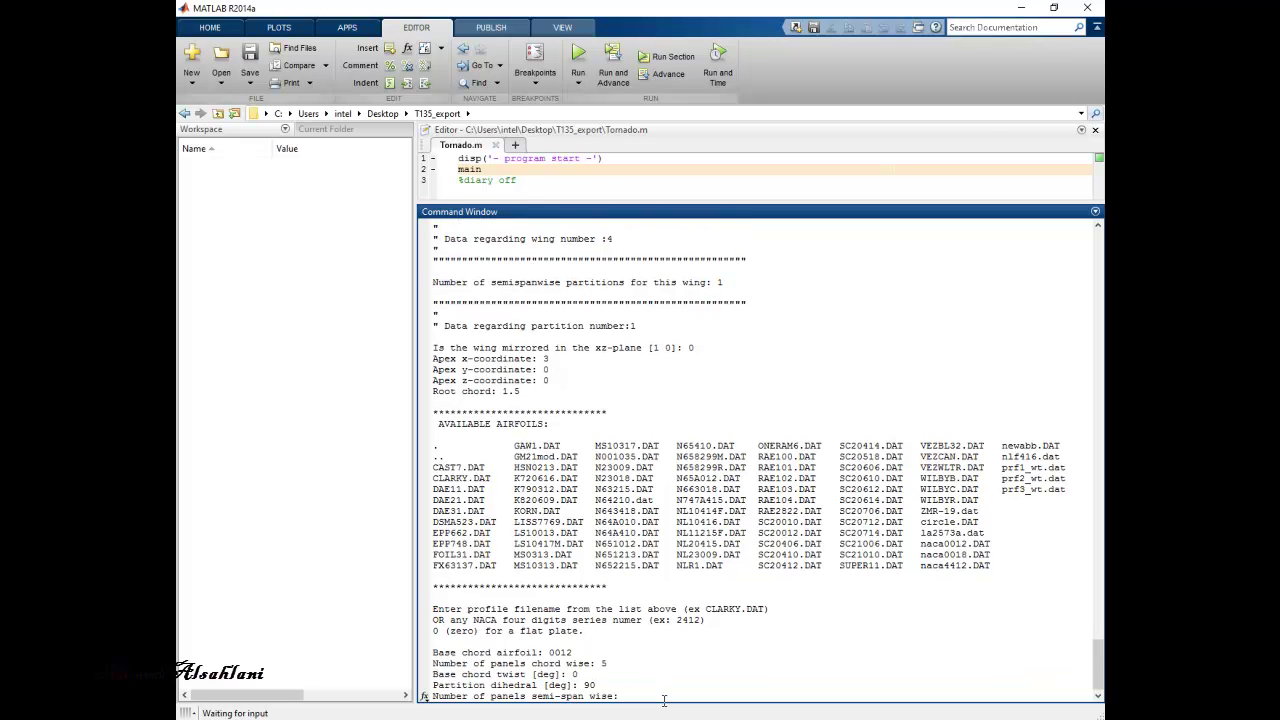
- Set 10 semi-spanwise panels for wing 4 and a partition span of 1.5 from the Word sketch
{"action": "type", "text": "10"}
{"action": "key", "text": "Return"}
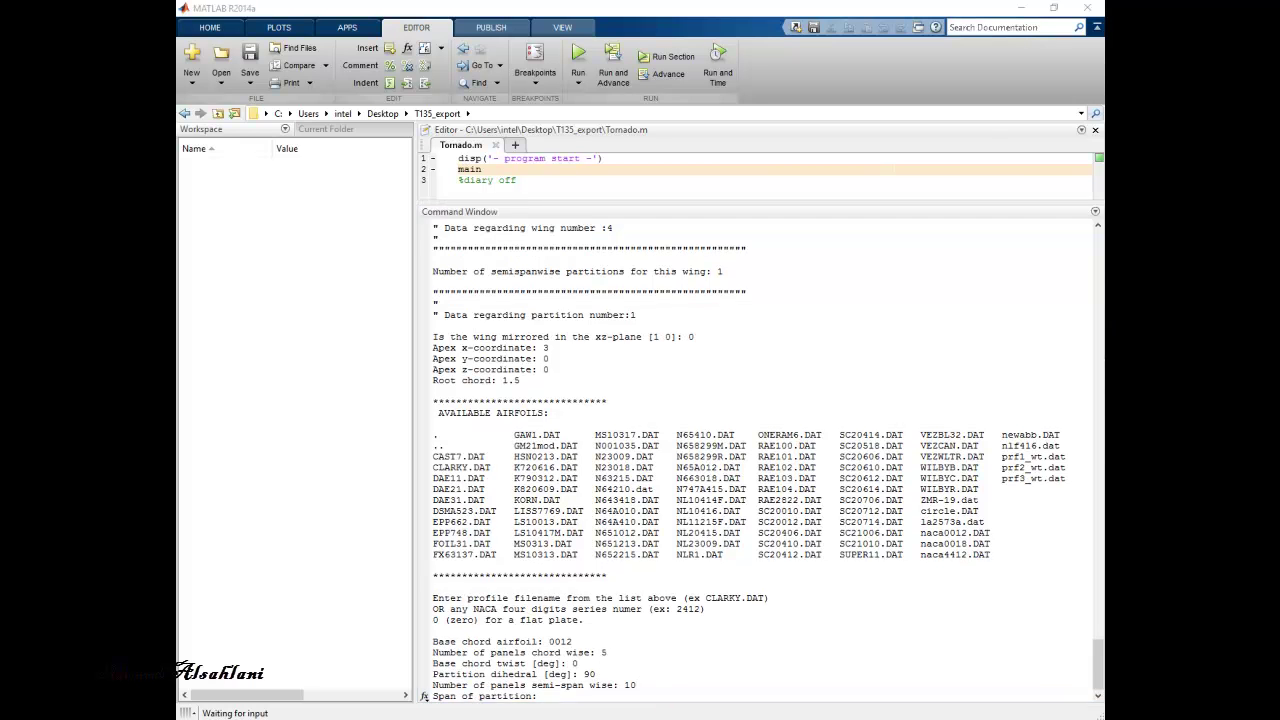
{"action": "key", "text": "alt+Tab"}
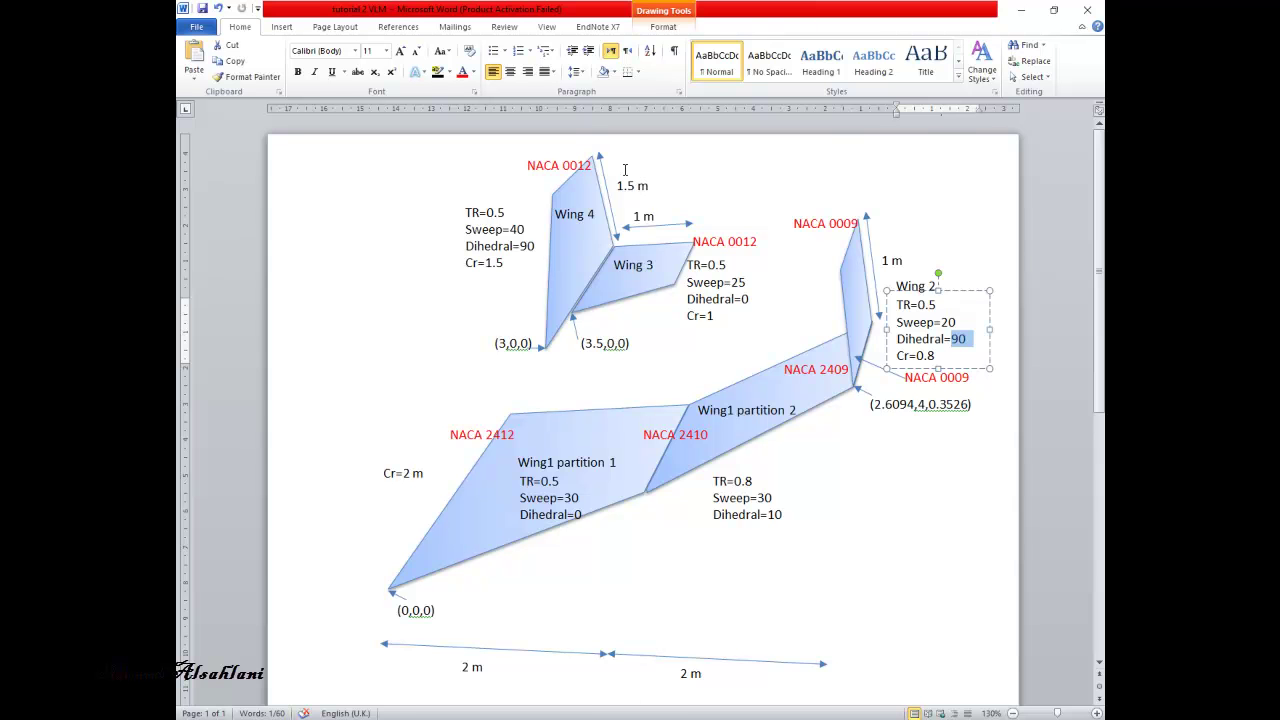
{"action": "key", "text": "alt+Tab"}
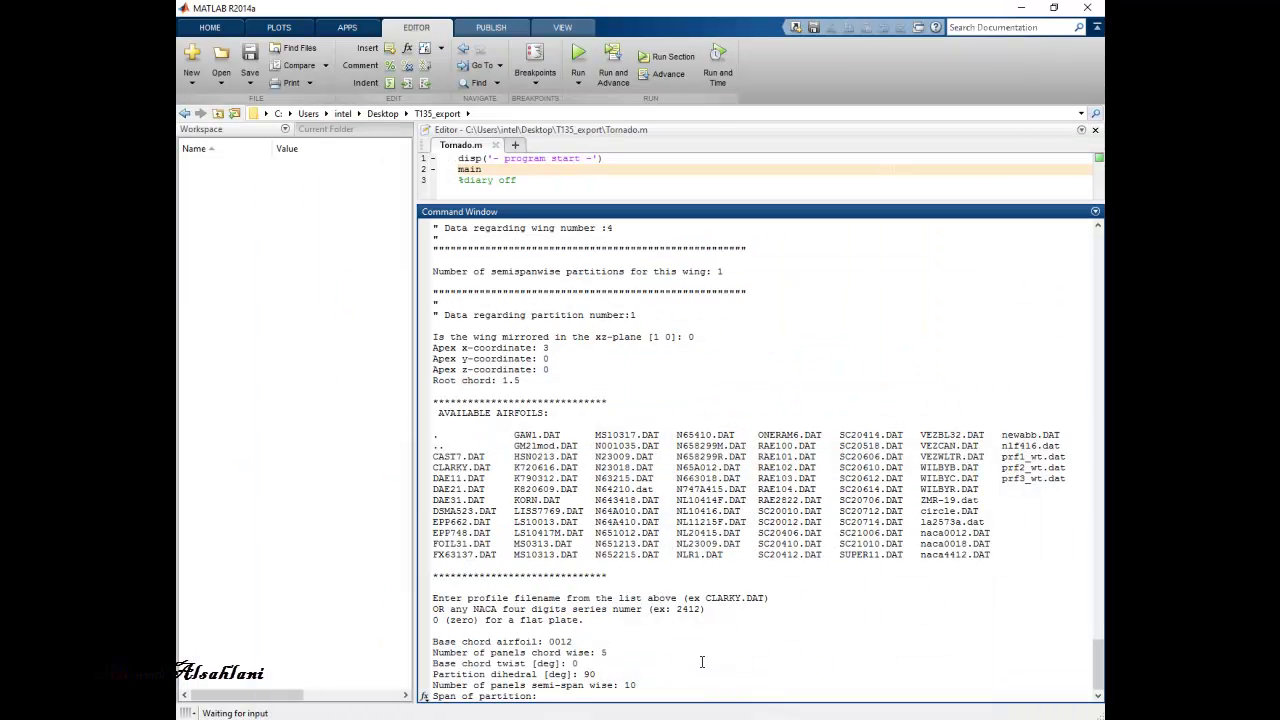
{"action": "type", "text": "1.5"}
{"action": "key", "text": "Return"}
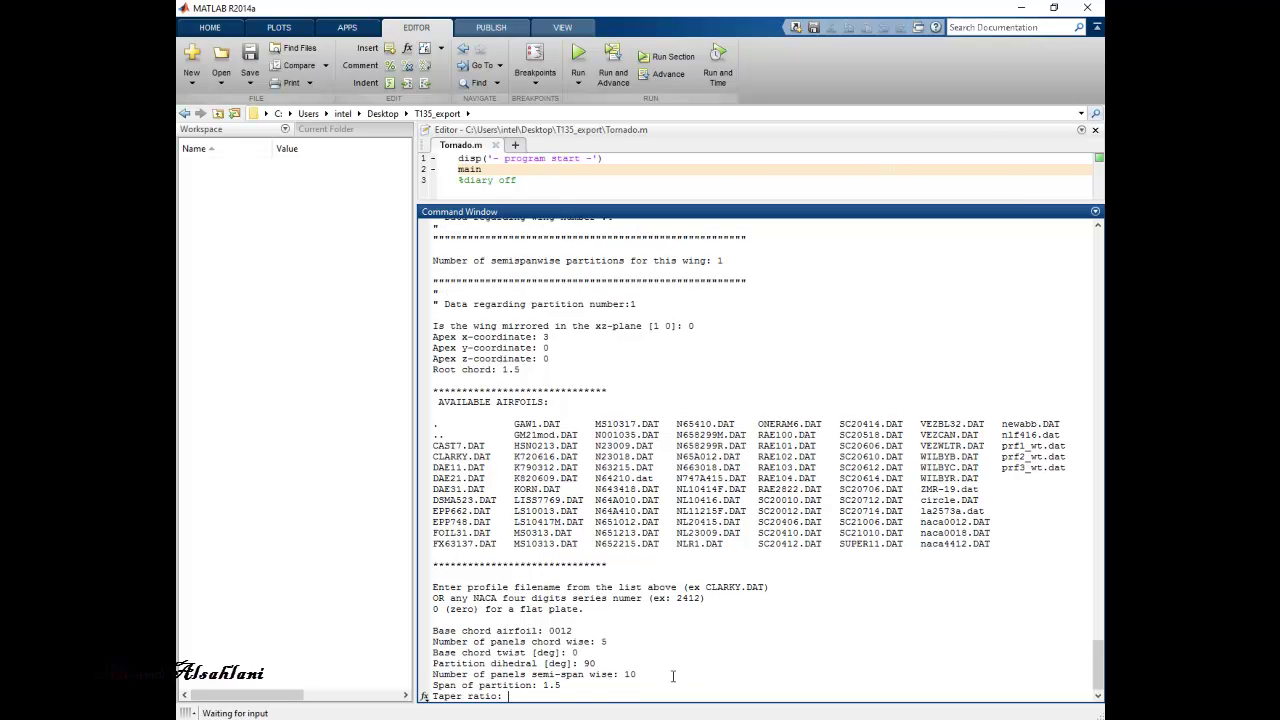
- Enter wing 4's taper ratio of 0.5 from the Word sketch and 0012 as its tip chord airfoil
{"action": "key", "text": "alt+Tab"}
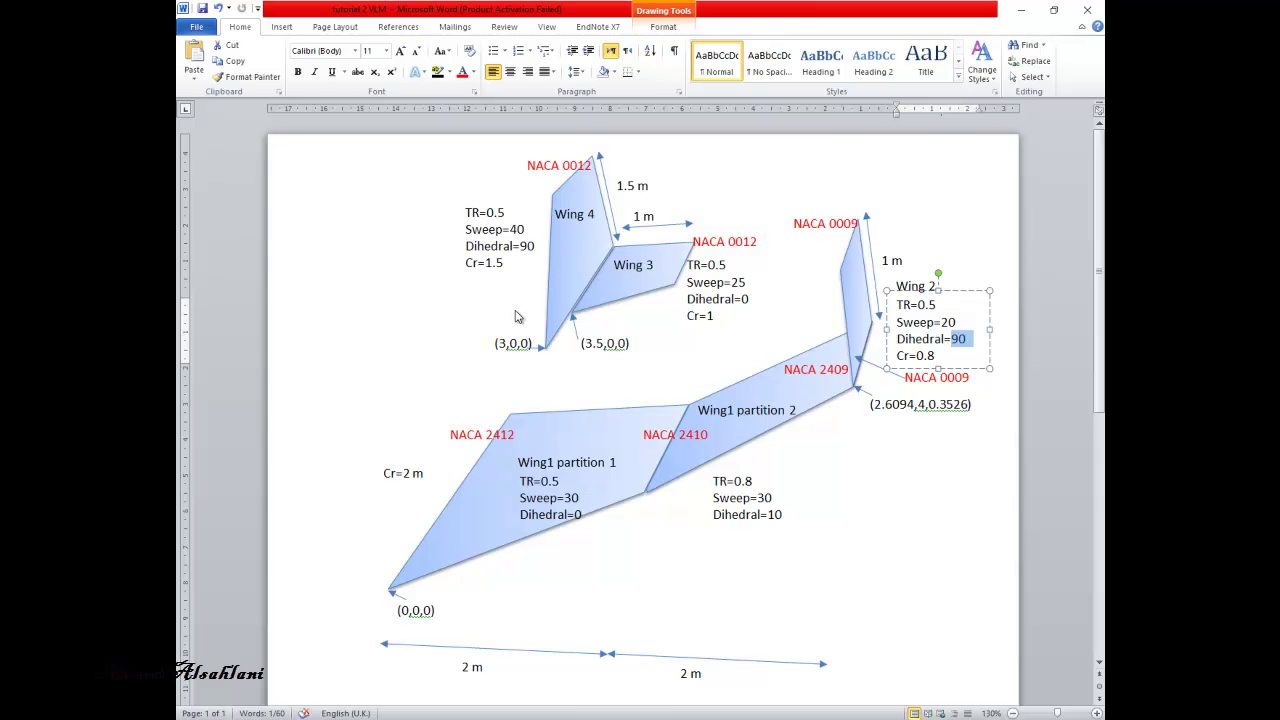
{"action": "key", "text": "alt+Tab"}
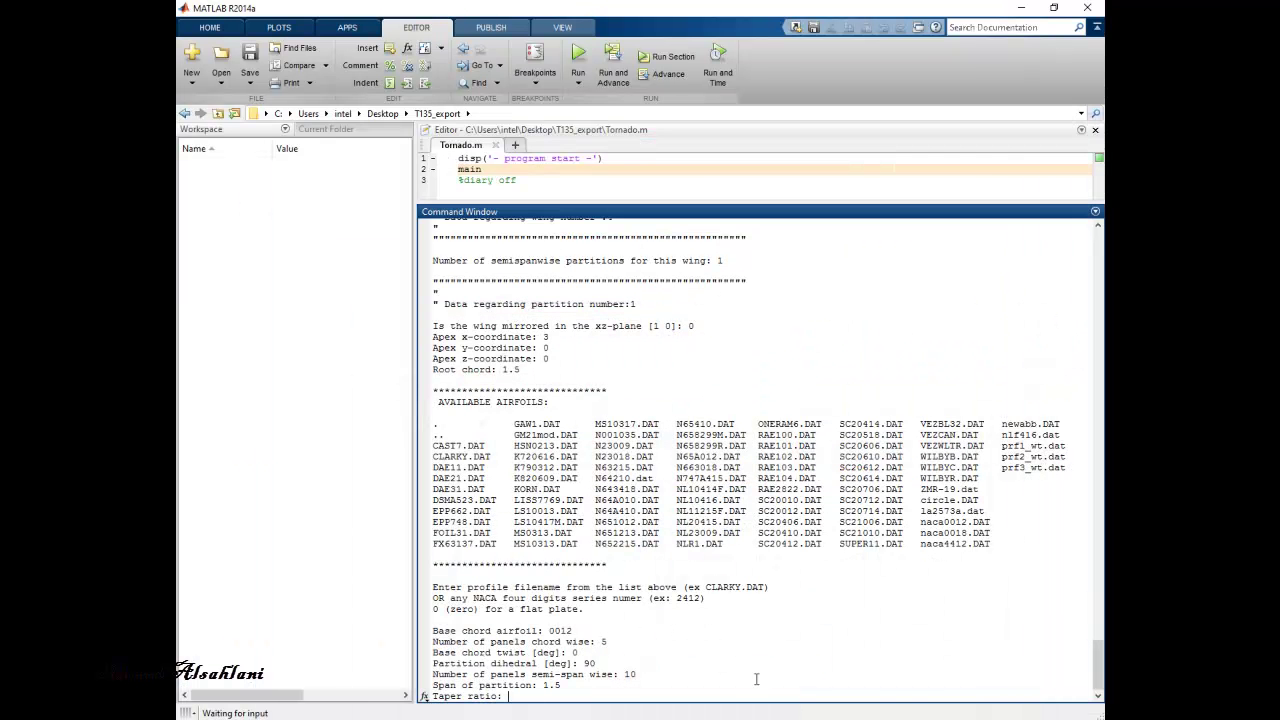
{"action": "type", "text": "0.5"}
{"action": "key", "text": "Return"}
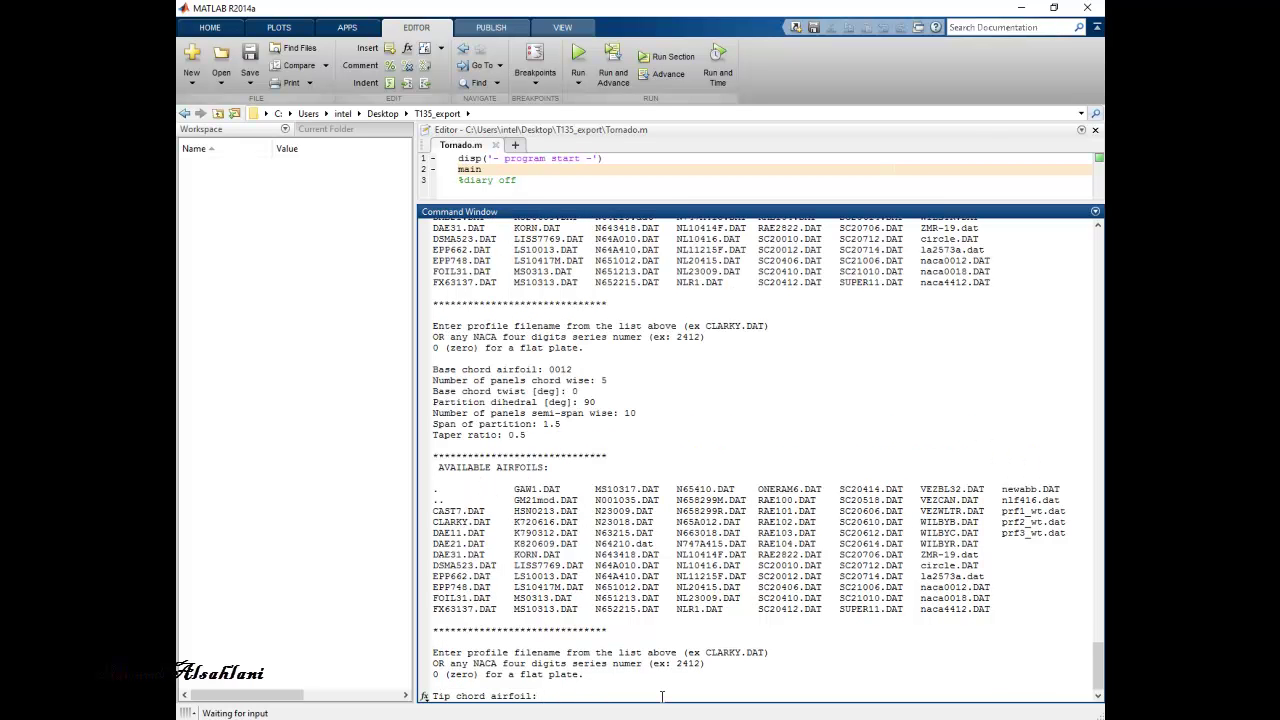
{"action": "type", "text": "0012"}
{"action": "key", "text": "Return"}
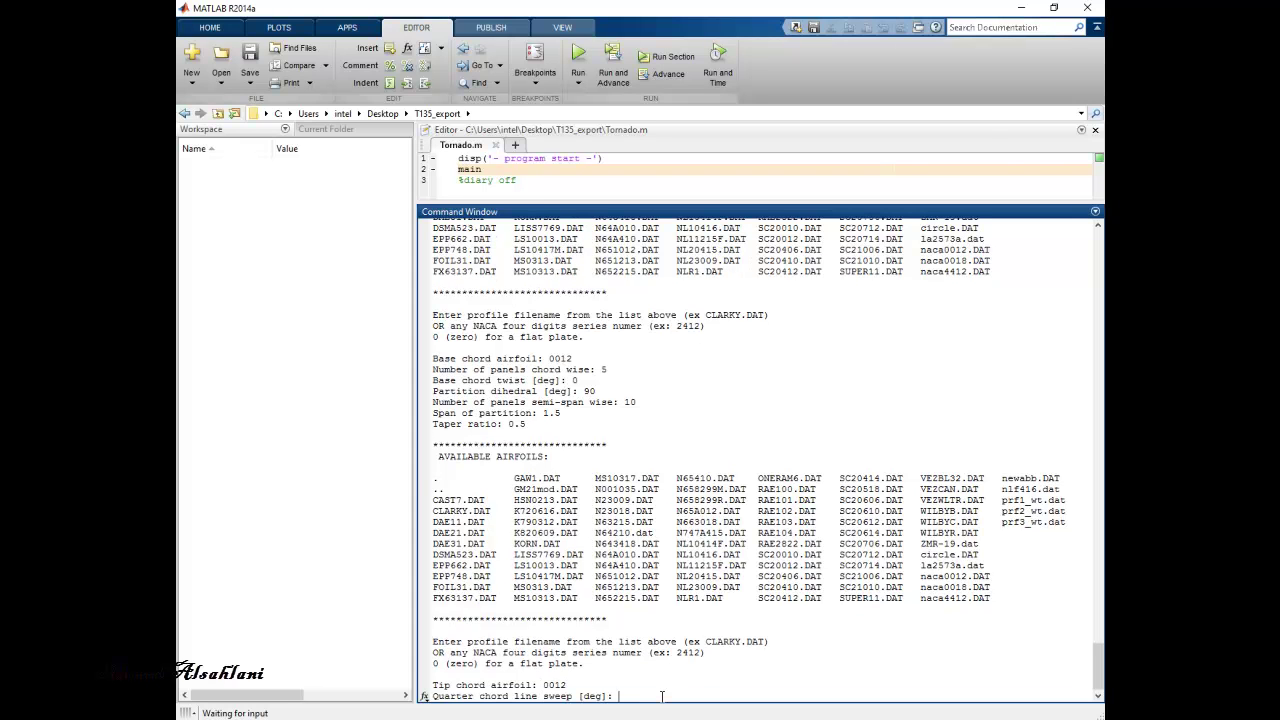
- Set wing 4's quarter chord line sweep to 40 degrees from the Word sketch, with 0 degrees outboard twist
{"action": "key", "text": "alt+Tab"}
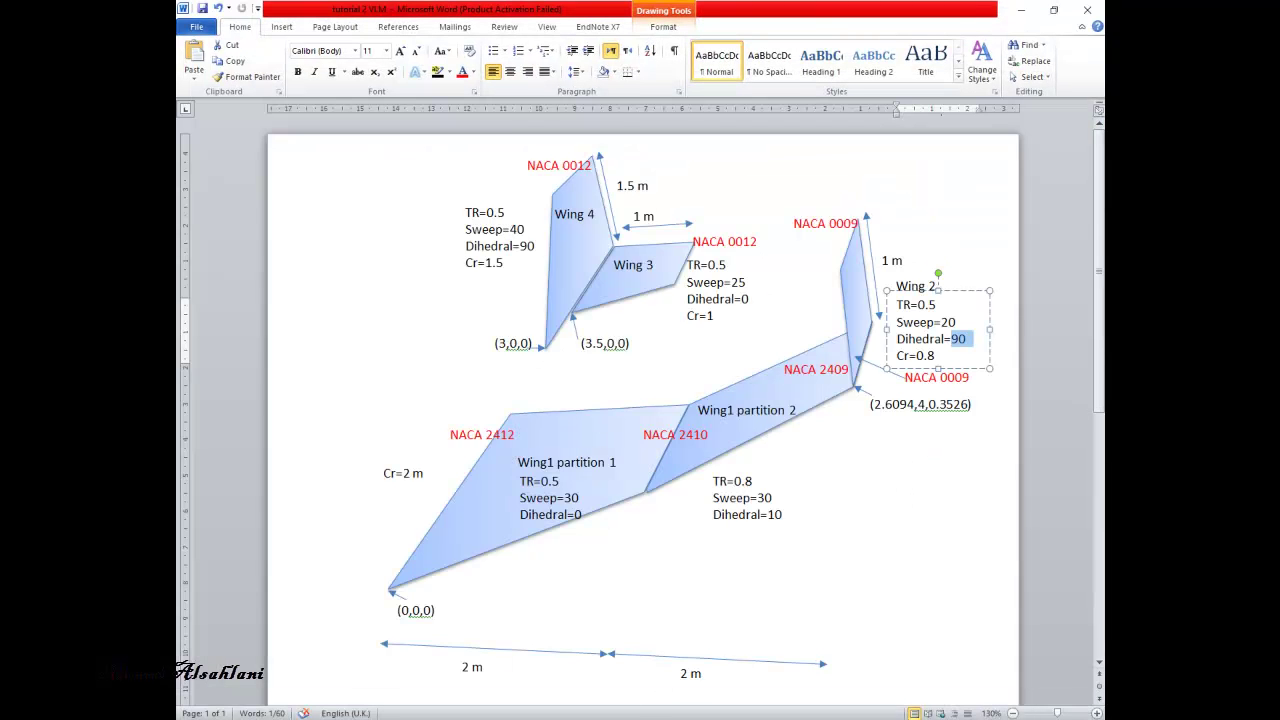
{"action": "key", "text": "alt+Tab"}
{"action": "type", "text": "40"}
{"action": "key", "text": "Return"}
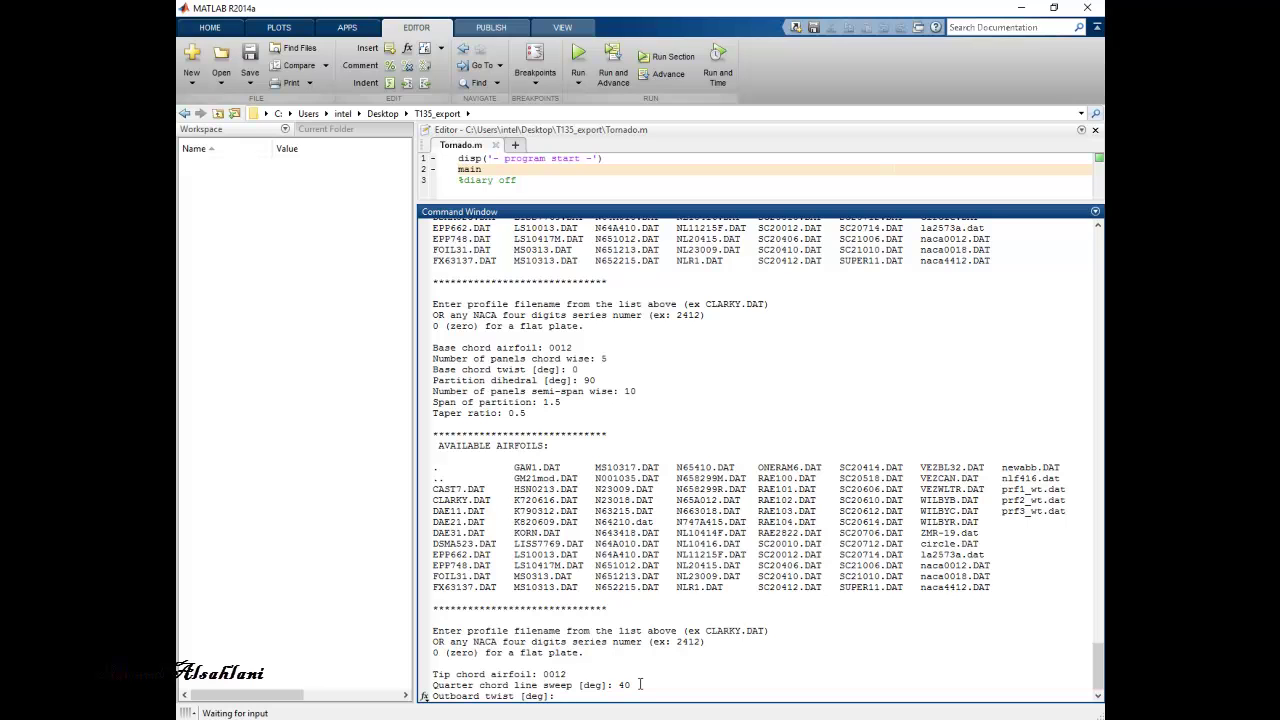
{"action": "type", "text": "0"}
{"action": "key", "text": "Return"}
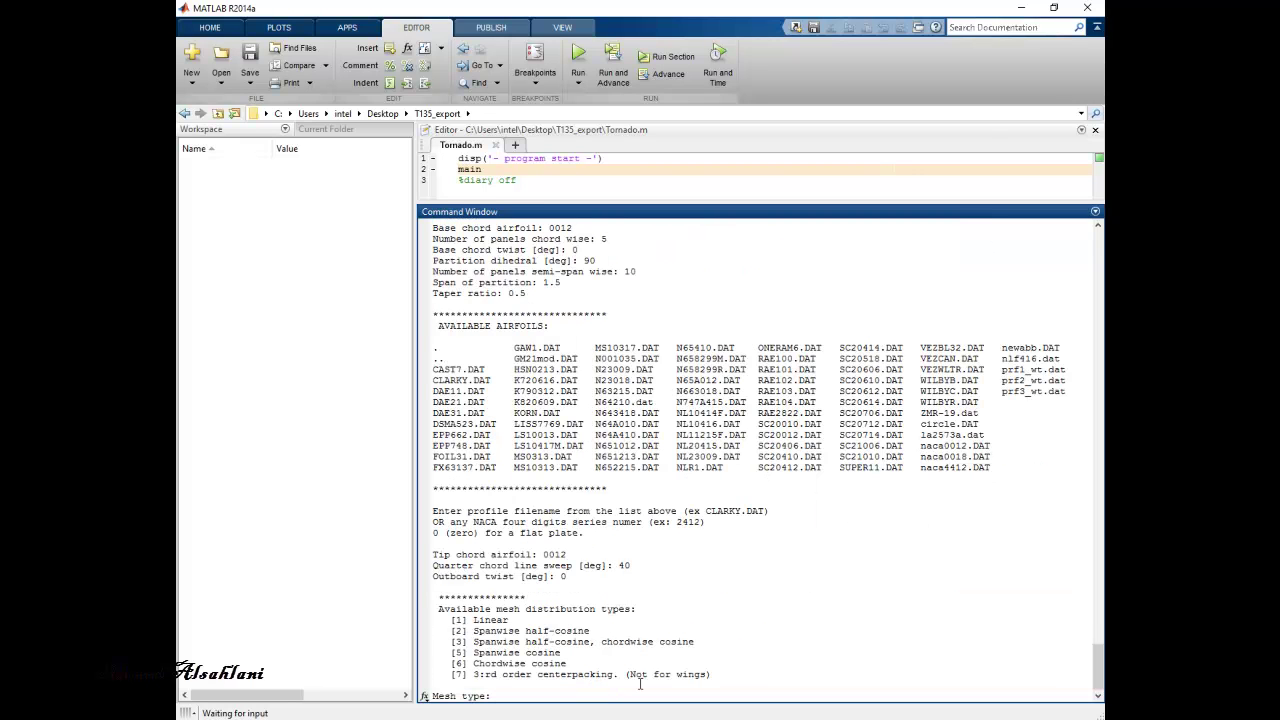
- Choose the linear mesh distribution for wing 4's partition and leave it without a flap
{"action": "type", "text": "1"}
{"action": "key", "text": "Return"}
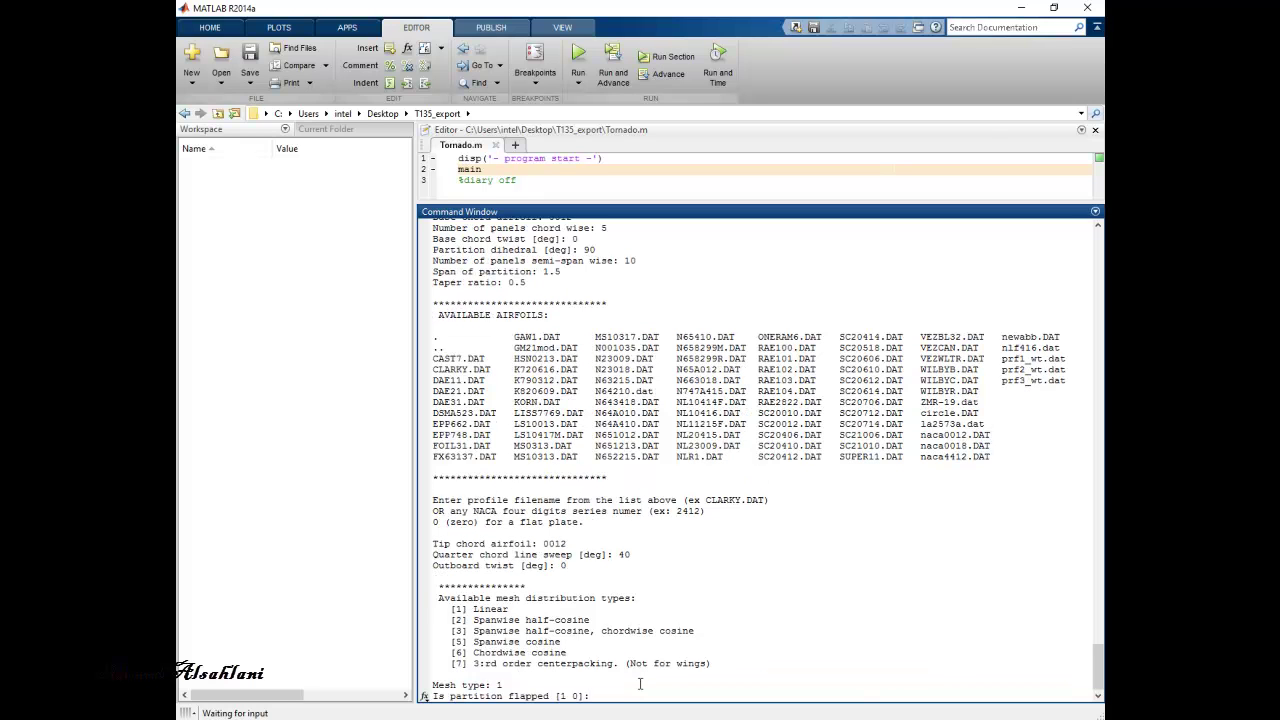
{"action": "type", "text": "0"}
{"action": "key", "text": "Return"}
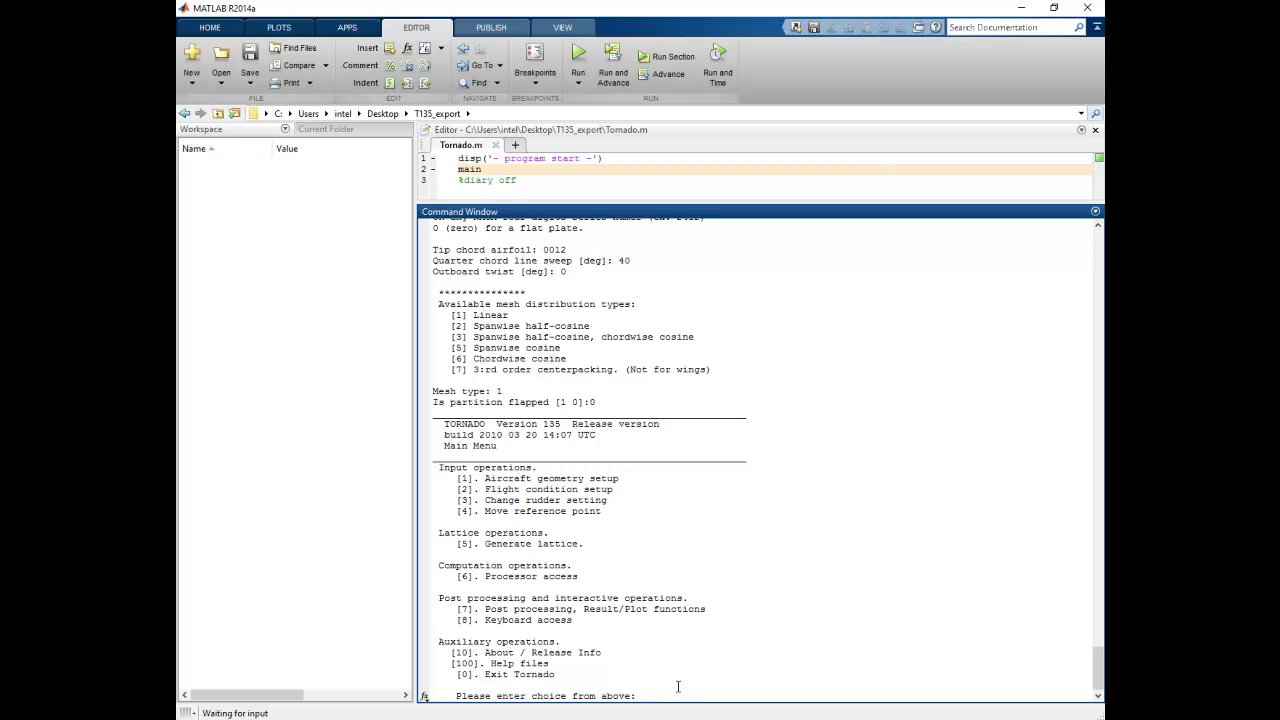
- Save the current aircraft geometry as test2 from Tornado's aircraft geometry setup
{"action": "type", "text": "1"}
{"action": "key", "text": "Return"}
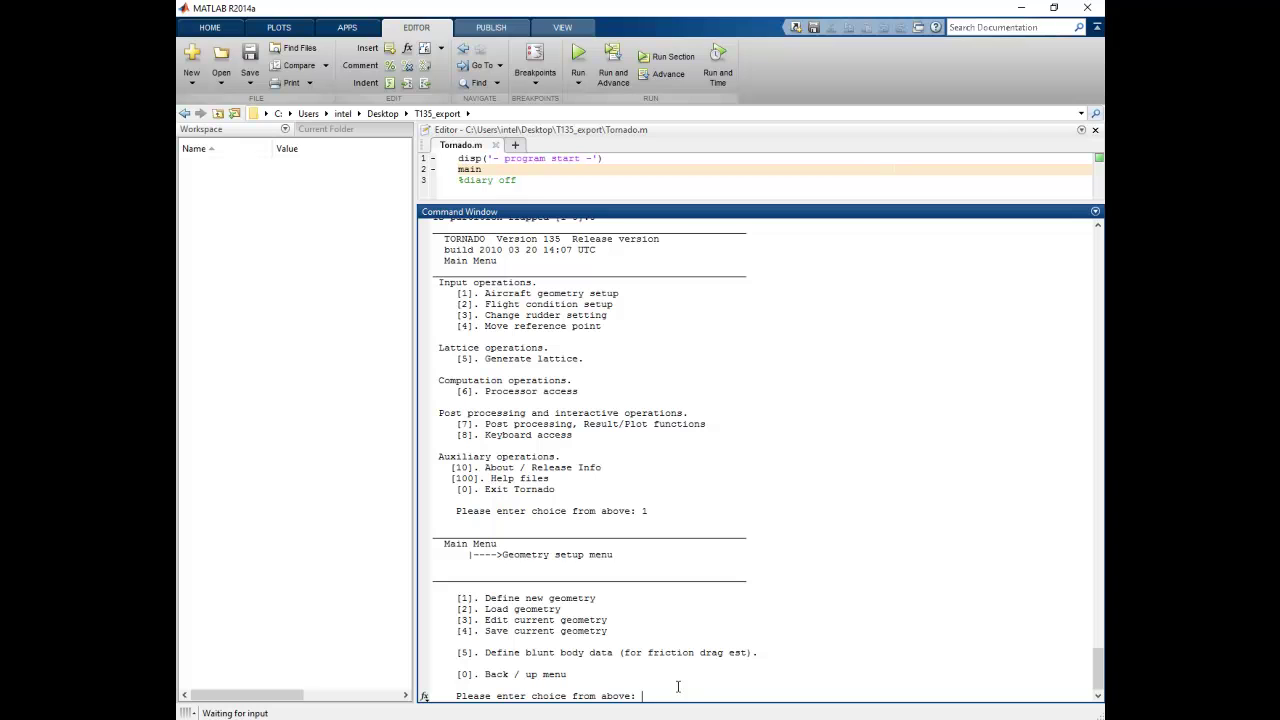
{"action": "type", "text": "4"}
{"action": "key", "text": "Return"}
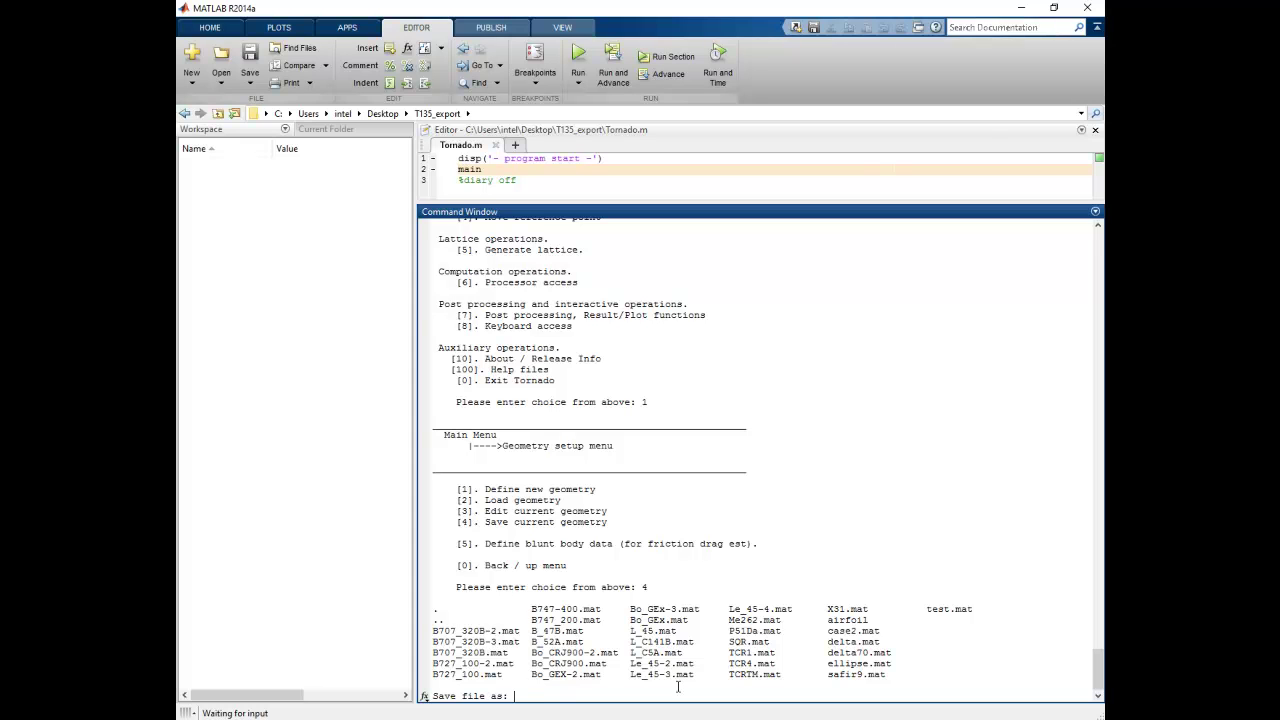
{"action": "type", "text": "test2"}
{"action": "key", "text": "Return"}
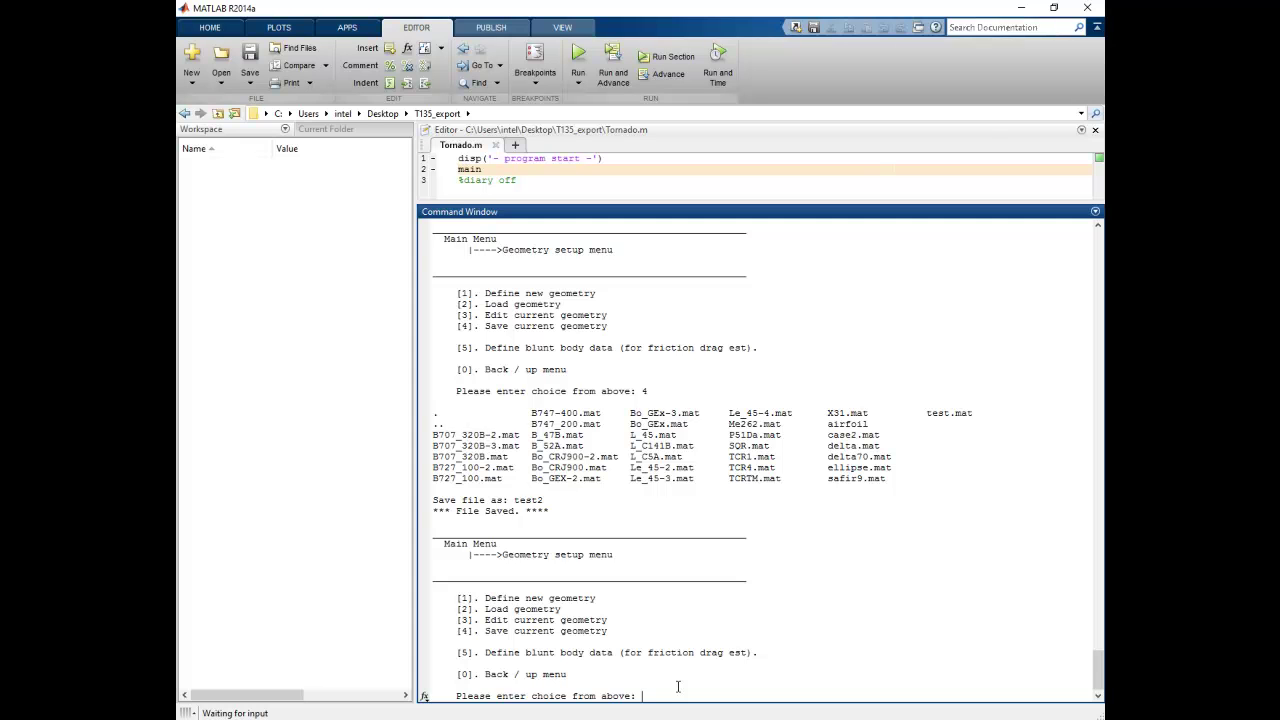
- Plot the current four-wing geometry from the geometry editor
{"action": "type", "text": "3"}
{"action": "key", "text": "Return"}
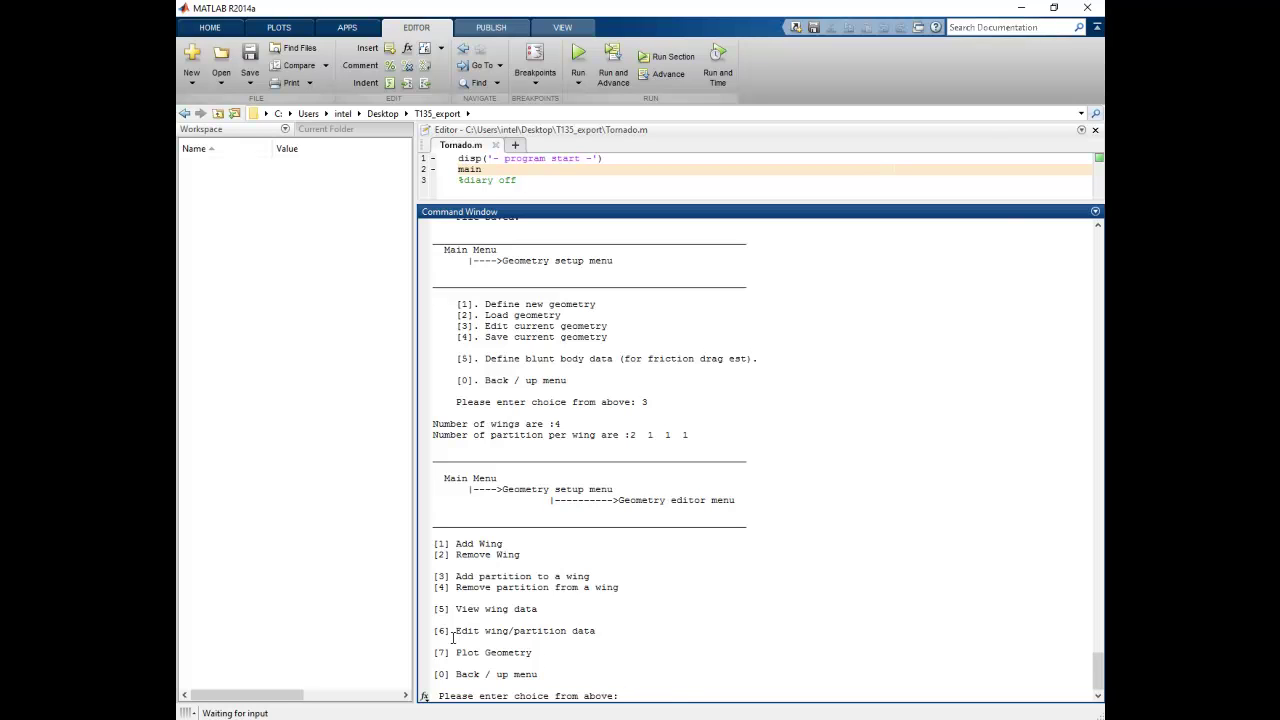
{"action": "type", "text": "7"}
{"action": "key", "text": "Return"}
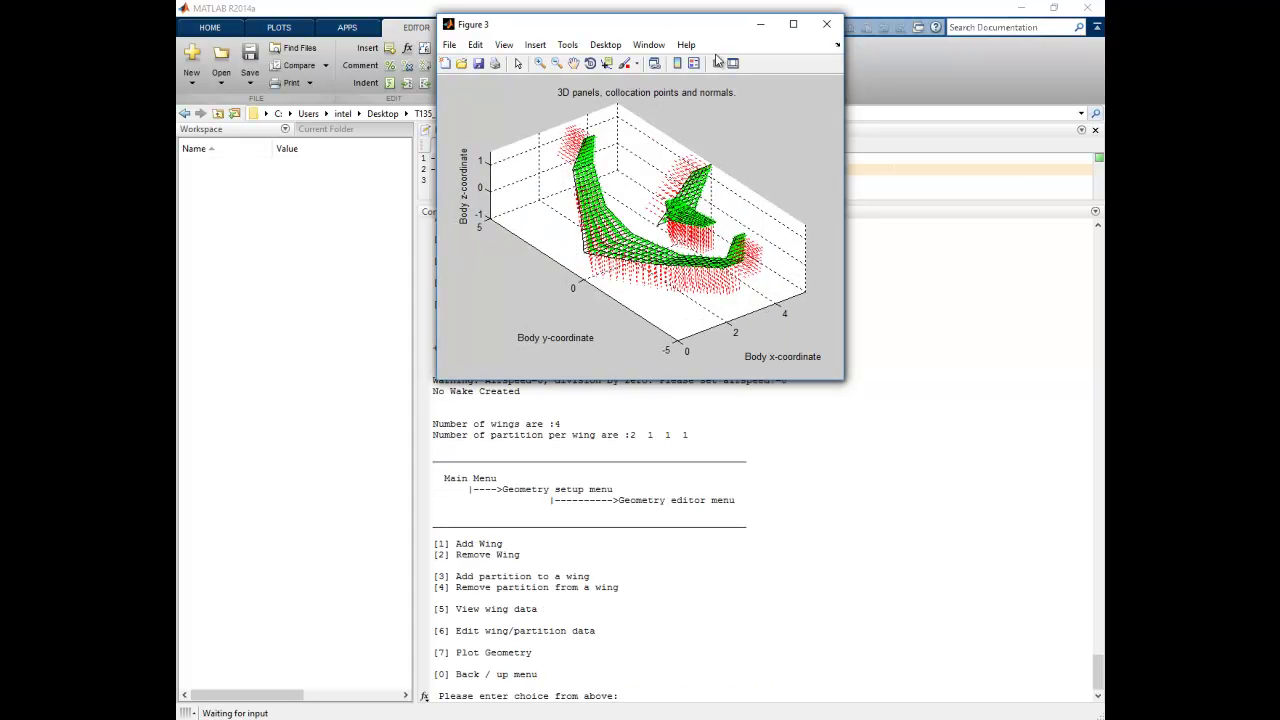
- Go through the 3D panel and vortex layout figures, and inspect the side, front, top and ISO views enlarged before closing that figure
{"action": "left_click_drag", "start_coordinate": [665, 31], "coordinate": [638, 186]}
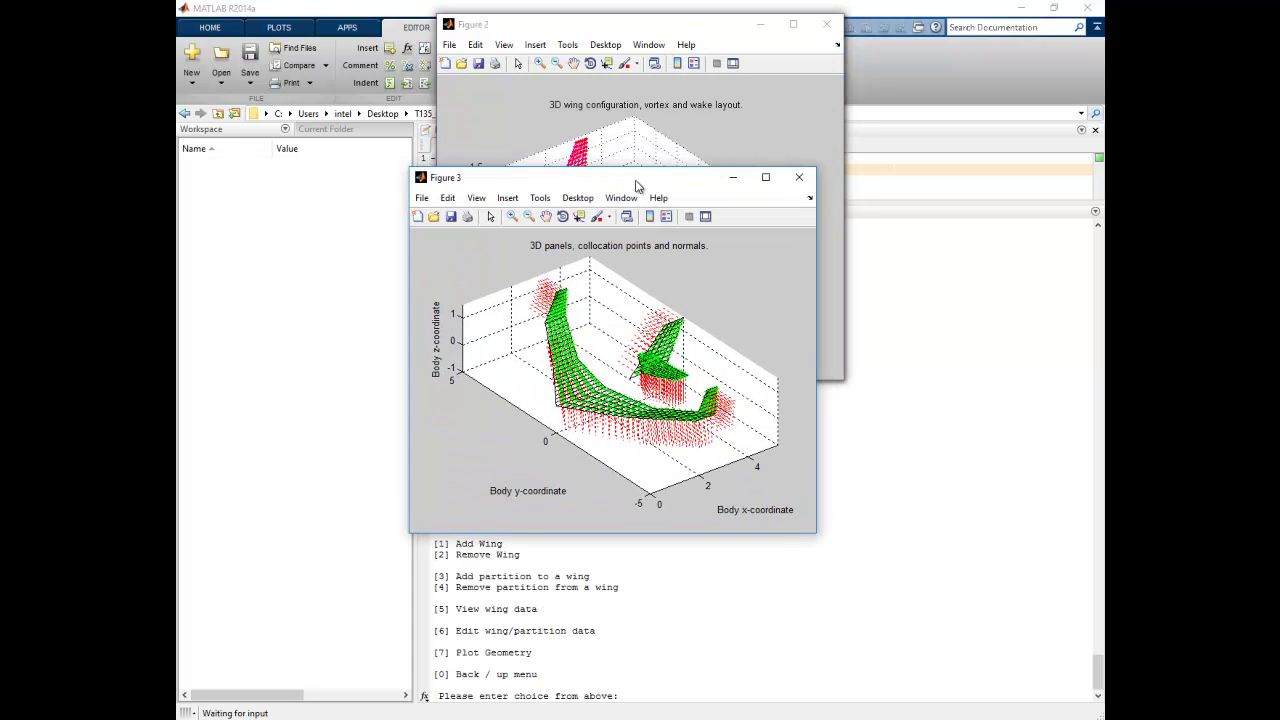
{"action": "left_click", "coordinate": [797, 177]}
{"action": "left_click_drag", "start_coordinate": [691, 29], "coordinate": [651, 428]}
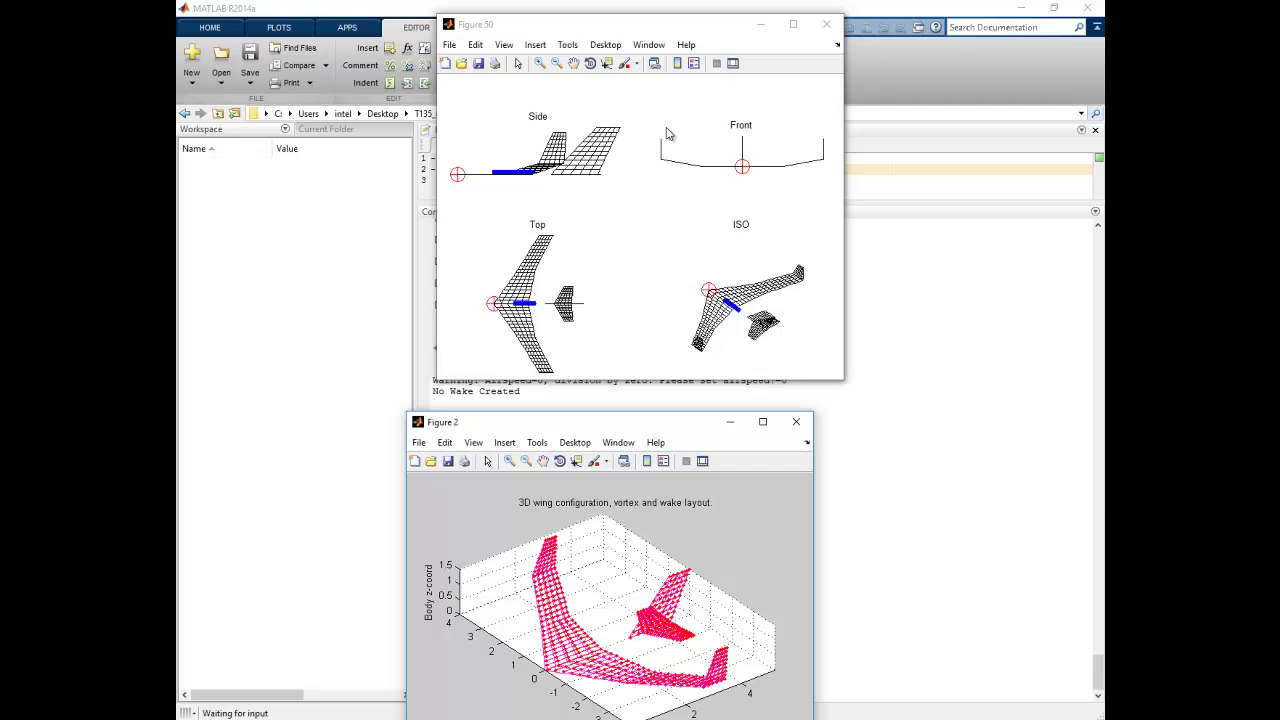
{"action": "left_click", "coordinate": [793, 24]}
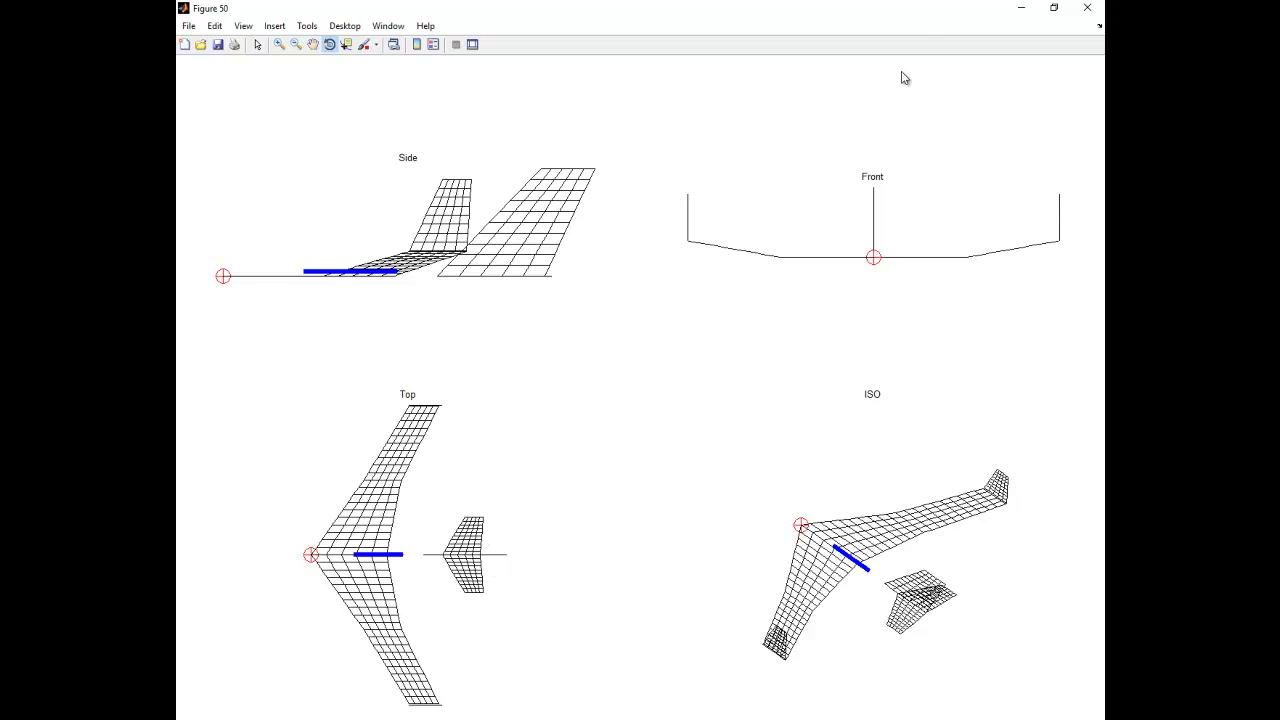
{"action": "left_click", "coordinate": [1087, 8]}
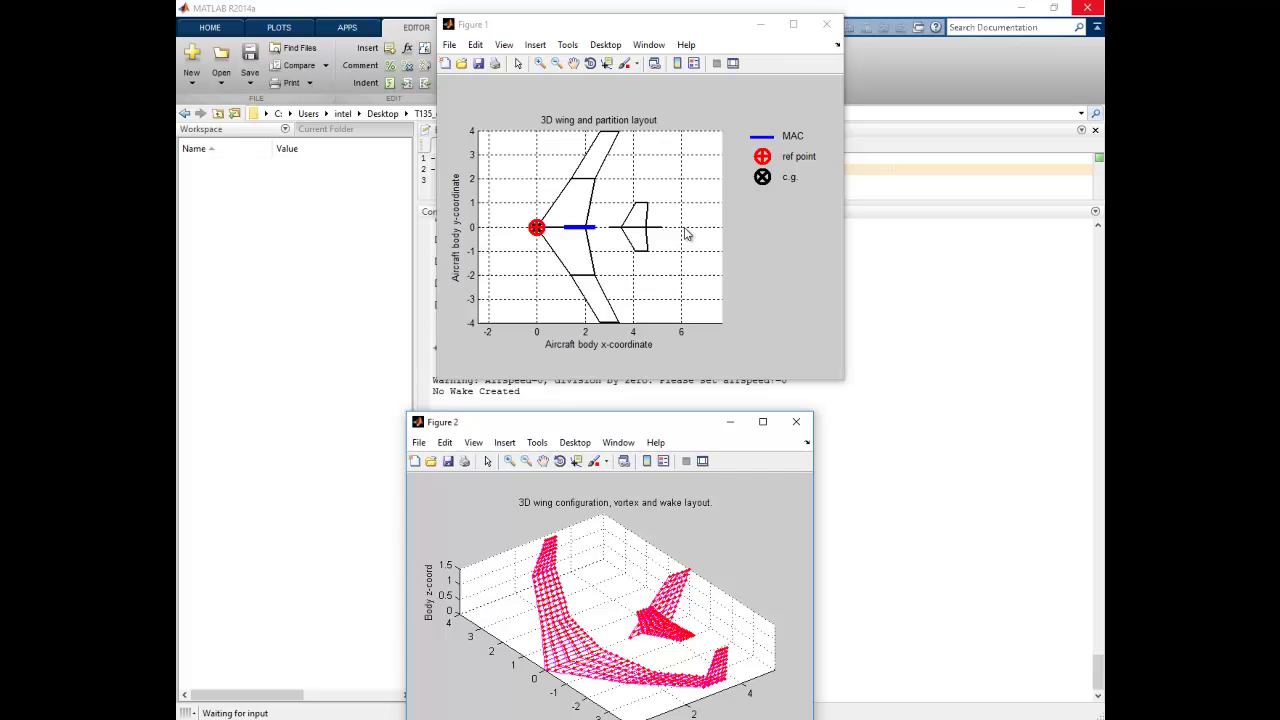
- Enlarge the wing and partition layout figure, rotate it to a 3D view to inspect all four wings, and close it
{"action": "left_click", "coordinate": [793, 24]}
{"action": "left_click", "coordinate": [333, 46]}
{"action": "left_click_drag", "start_coordinate": [545, 357], "coordinate": [681, 361]}
{"action": "left_click_drag", "start_coordinate": [552, 424], "coordinate": [529, 394]}
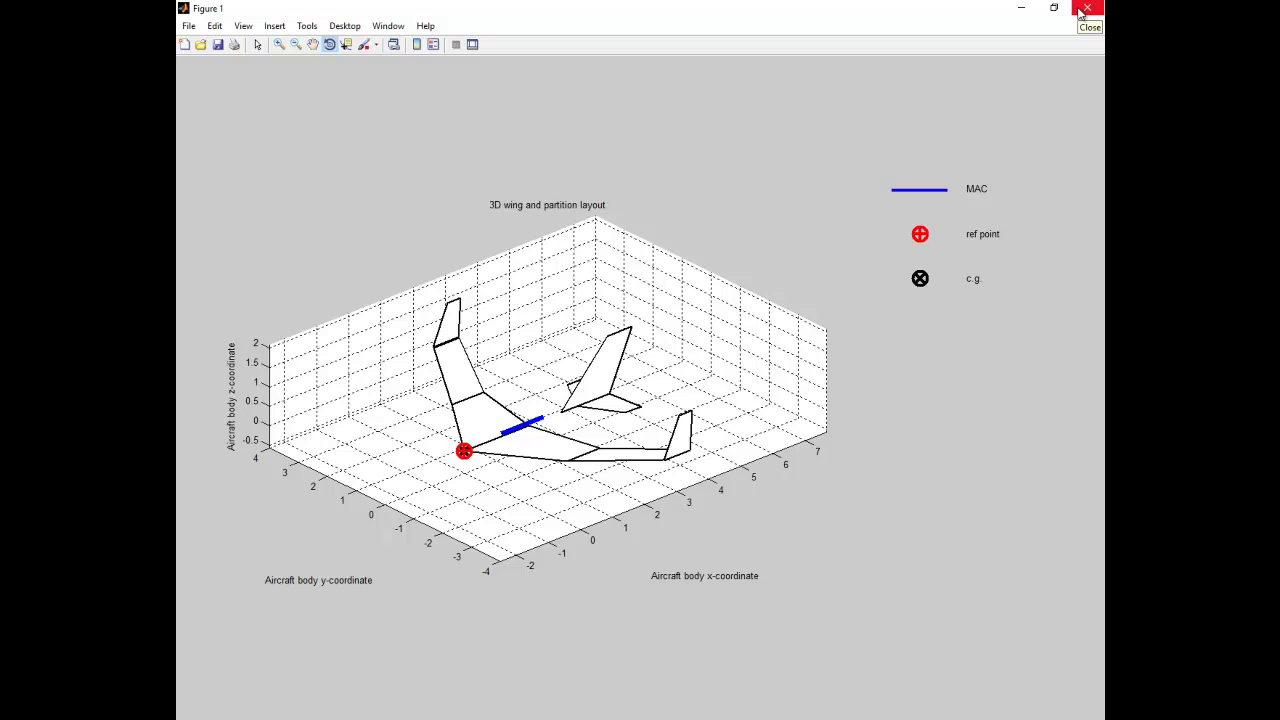
{"action": "left_click", "coordinate": [1087, 8]}
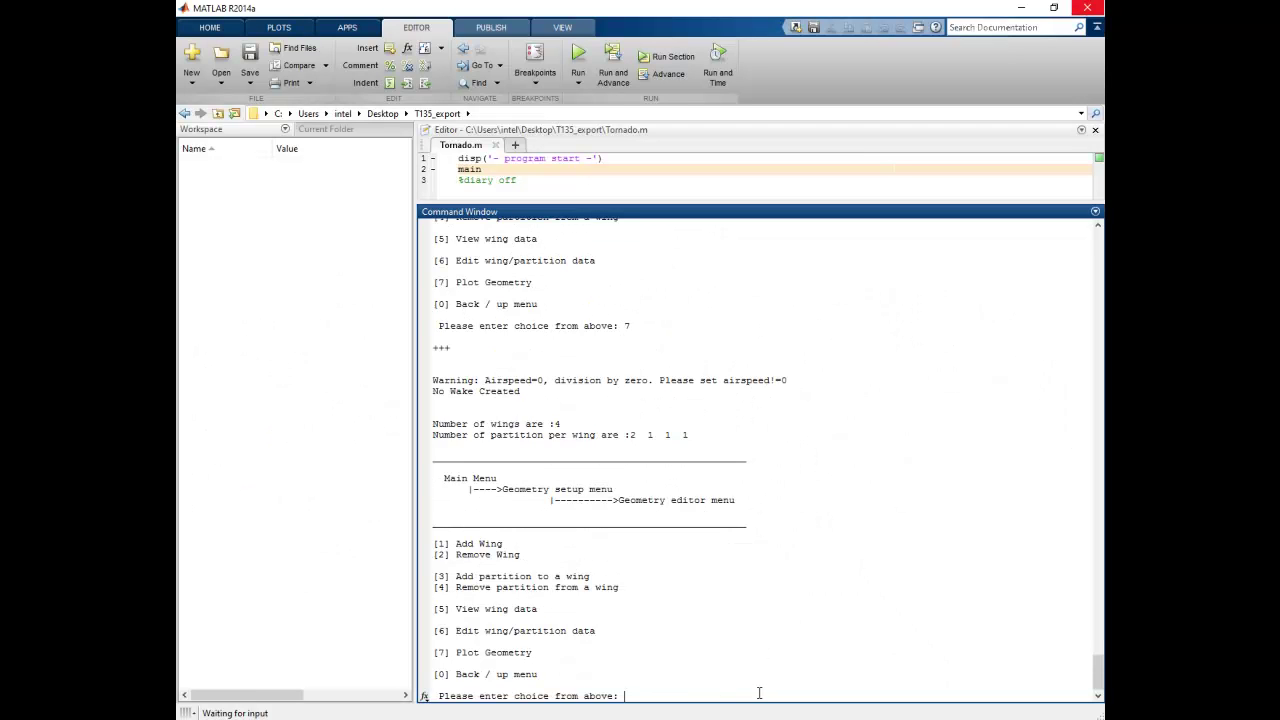
- Leave the geometry setup and begin defining a new flight condition state with alpha set to 5 degrees
{"action": "type", "text": "0"}
{"action": "key", "text": "Return"}
{"action": "type", "text": "0"}
{"action": "key", "text": "Return"}
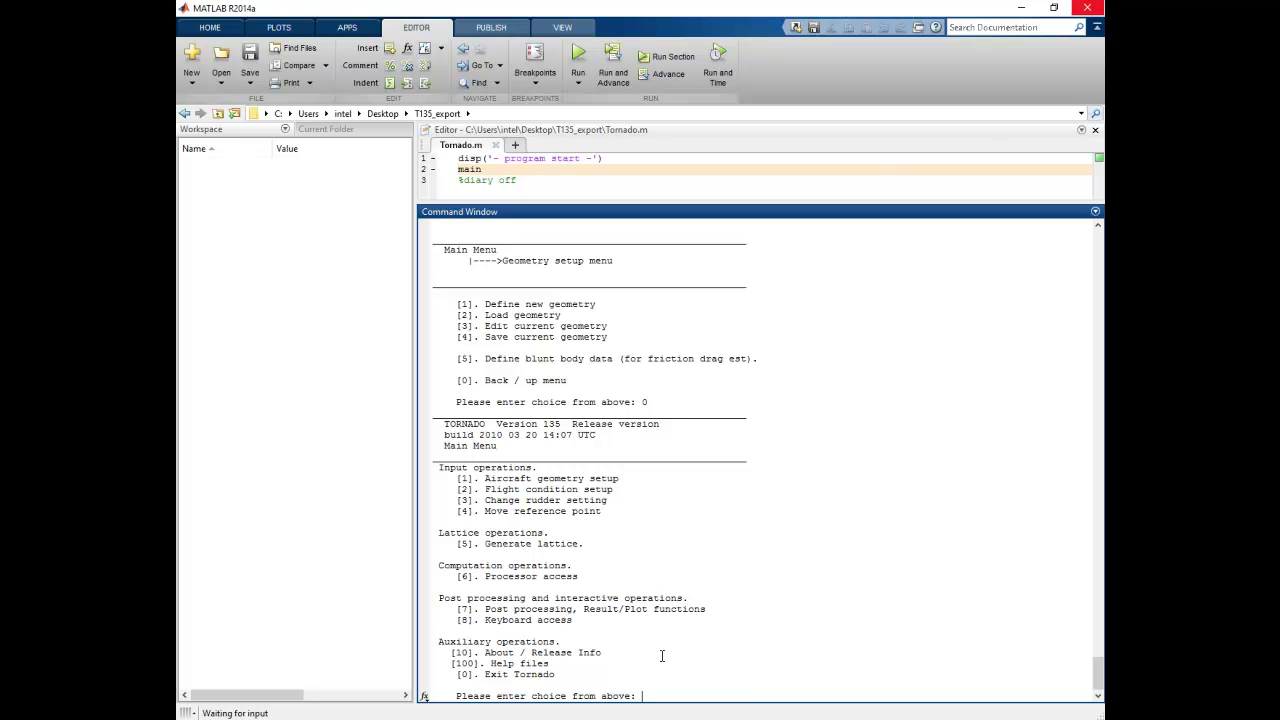
{"action": "type", "text": "2"}
{"action": "key", "text": "Return"}
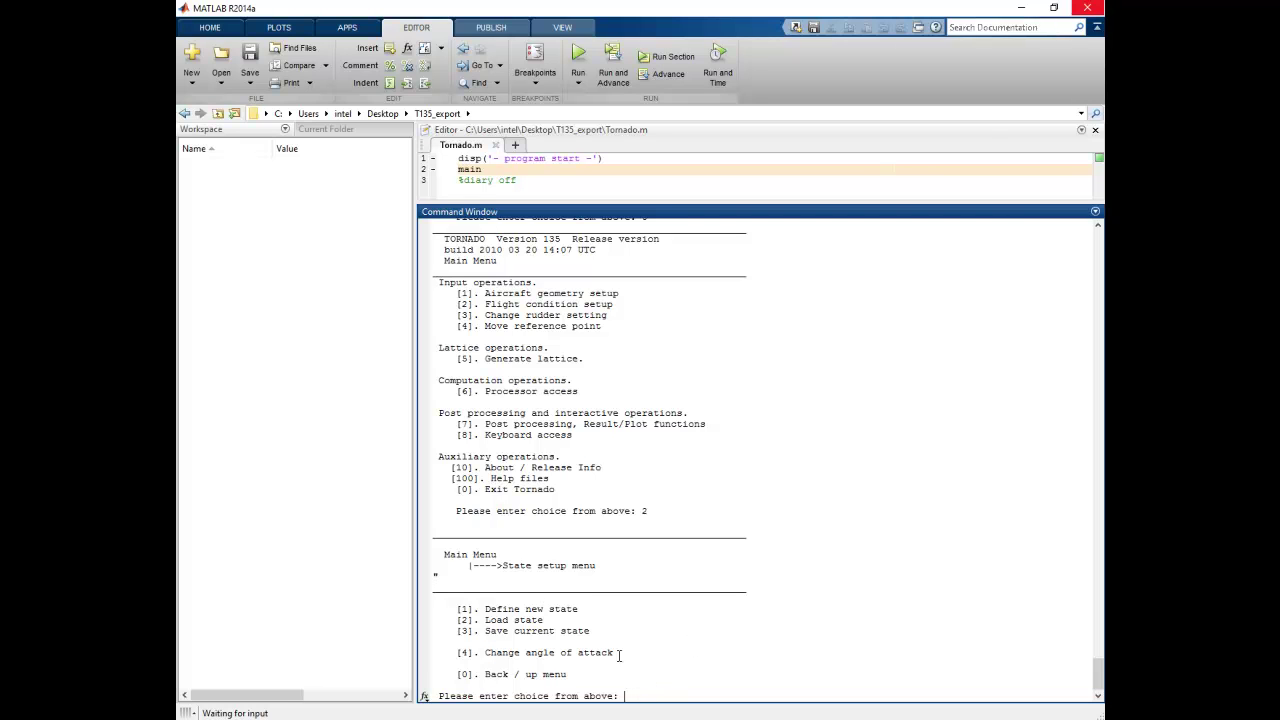
{"action": "type", "text": "1"}
{"action": "key", "text": "Return"}
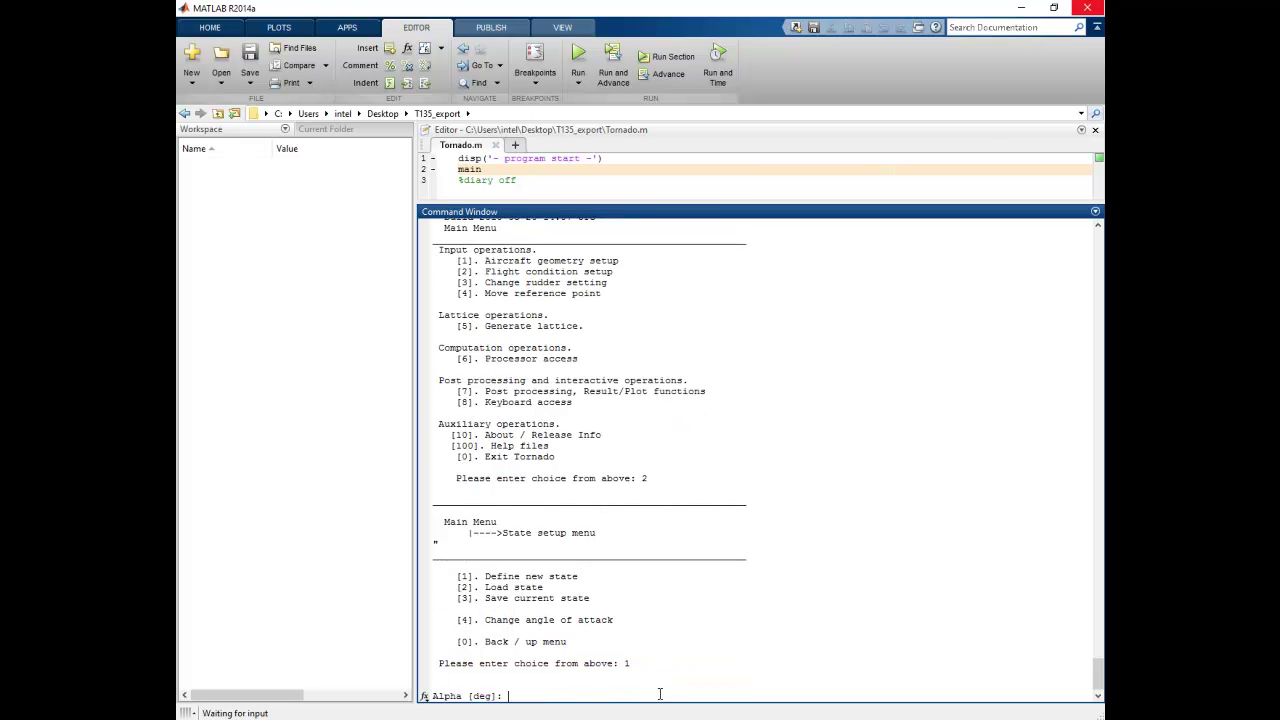
{"action": "type", "text": "5"}
{"action": "key", "text": "Return"}
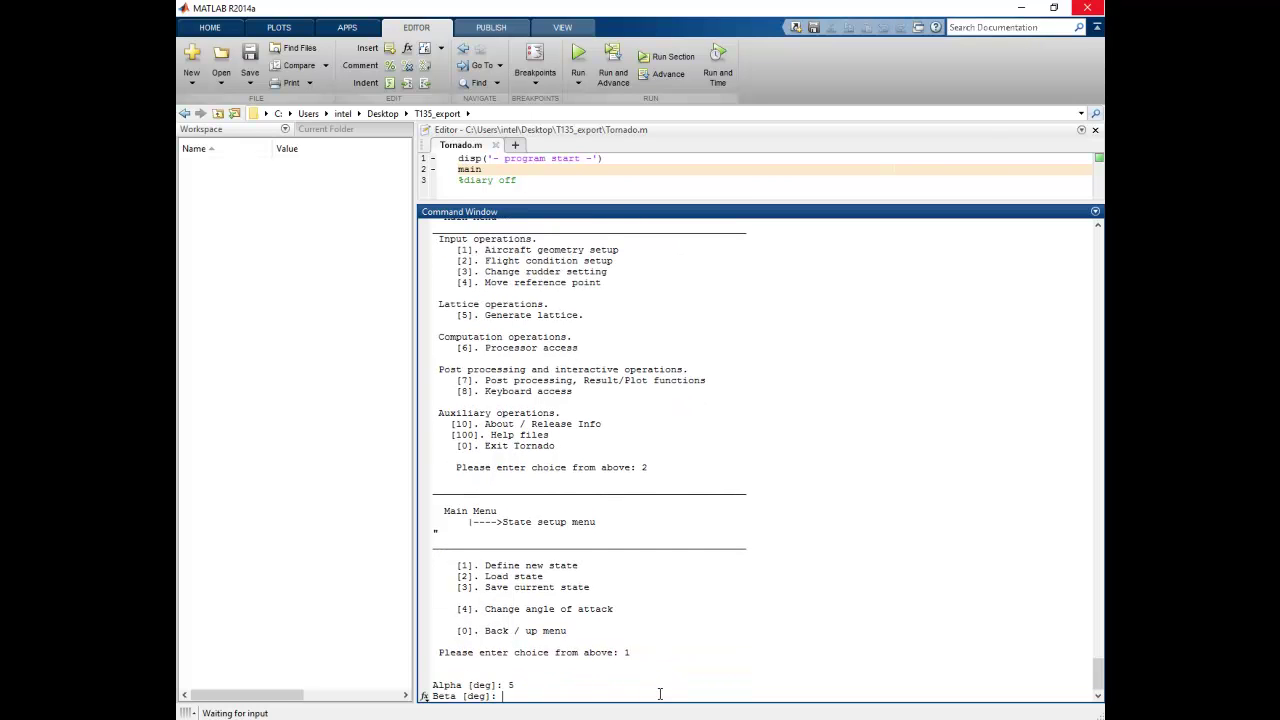
- Set beta, the roll, pitch and yaw angular velocities, and the alpha and beta time derivatives all to 0
{"action": "type", "text": "0"}
{"action": "key", "text": "Return"}
{"action": "type", "text": "0"}
{"action": "key", "text": "Return"}
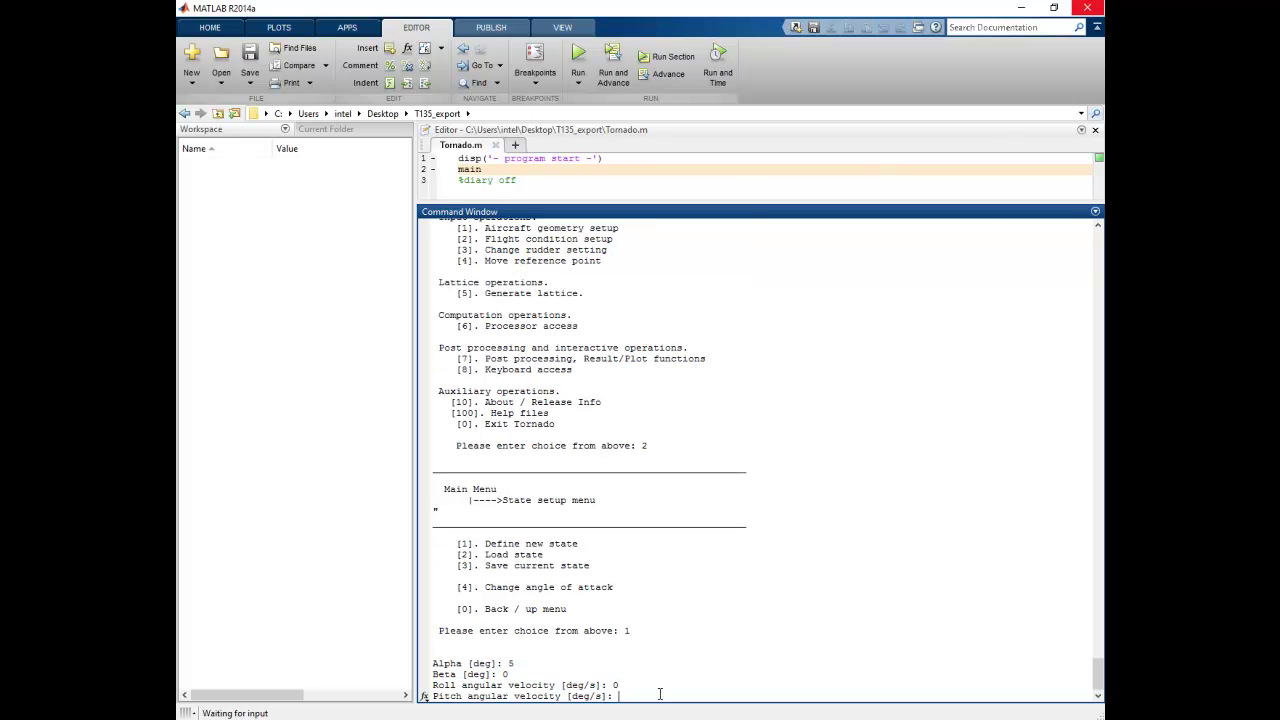
{"action": "type", "text": "0"}
{"action": "key", "text": "Return"}
{"action": "type", "text": "0"}
{"action": "key", "text": "Return"}
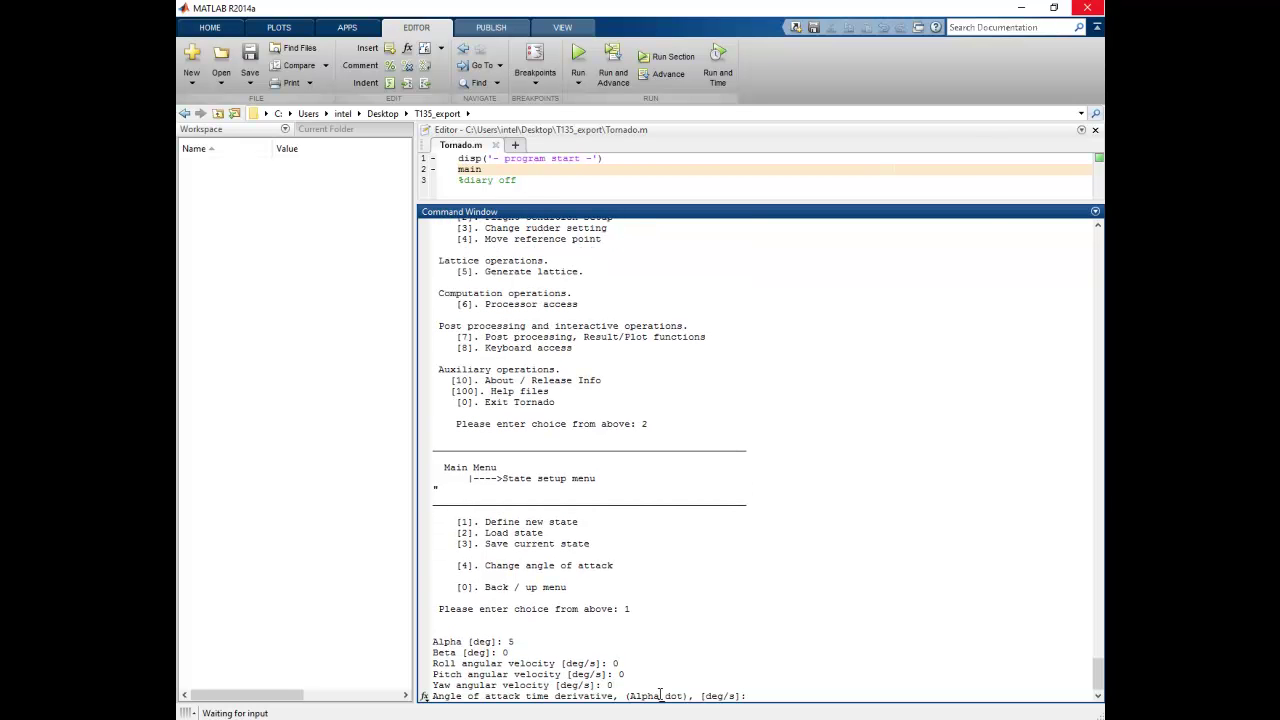
{"action": "type", "text": "0"}
{"action": "key", "text": "Return"}
{"action": "type", "text": "0"}
{"action": "key", "text": "Return"}
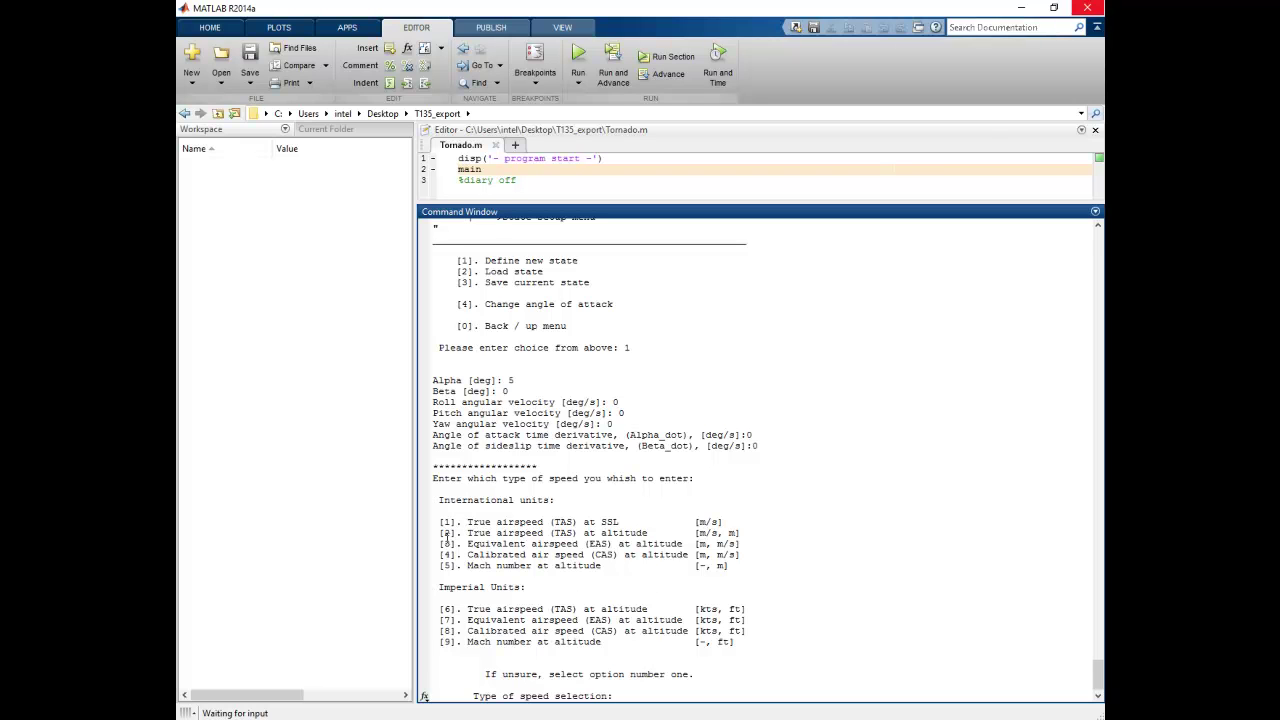
- Define the speed as true airspeed at altitude with 50 m/s and 5000 m, without the Prandtl-Glauert correction
{"action": "double_click", "coordinate": [447, 533]}
{"action": "left_click", "coordinate": [447, 533]}
{"action": "type", "text": "2"}
{"action": "key", "text": "Return"}
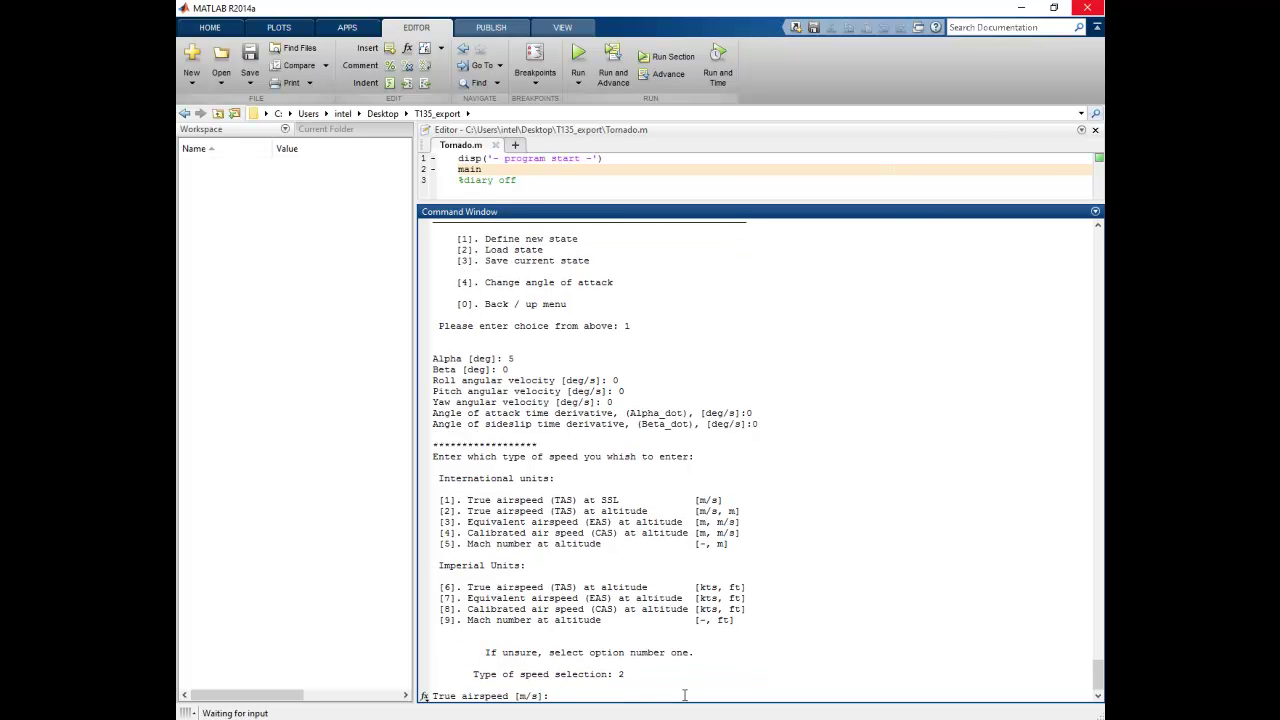
{"action": "type", "text": "50"}
{"action": "key", "text": "Return"}
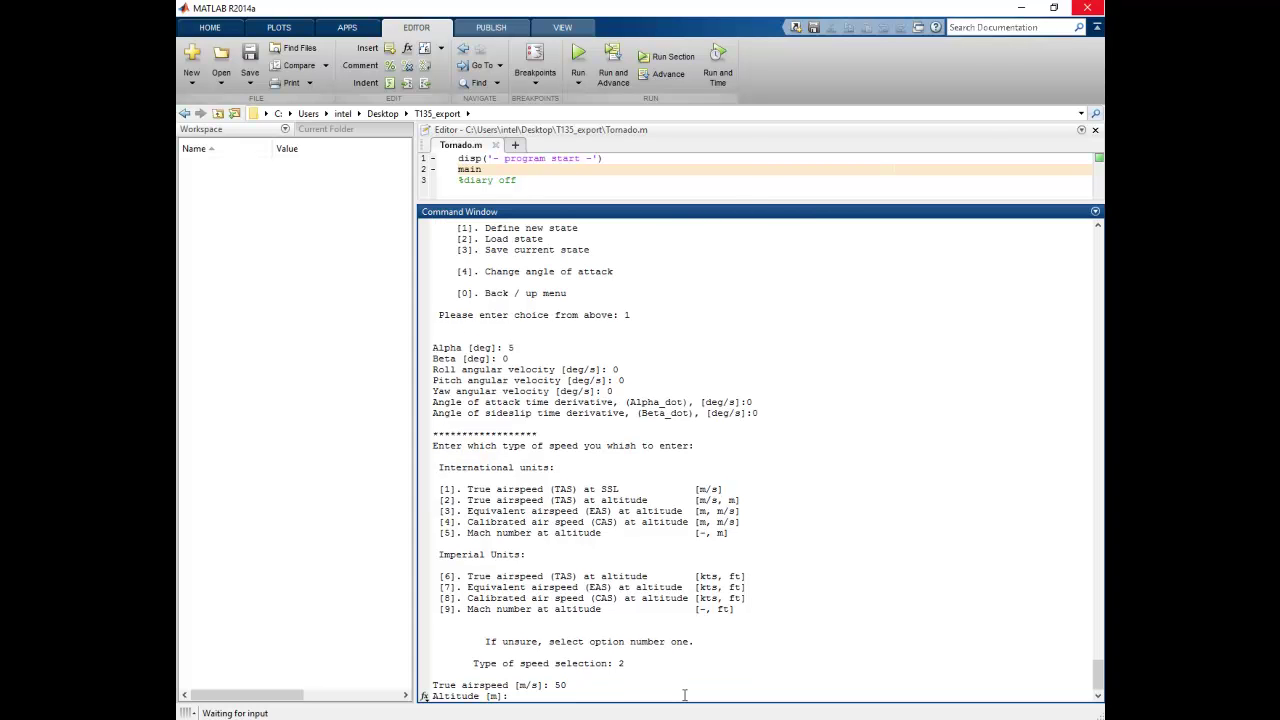
{"action": "type", "text": "5000"}
{"action": "key", "text": "Return"}
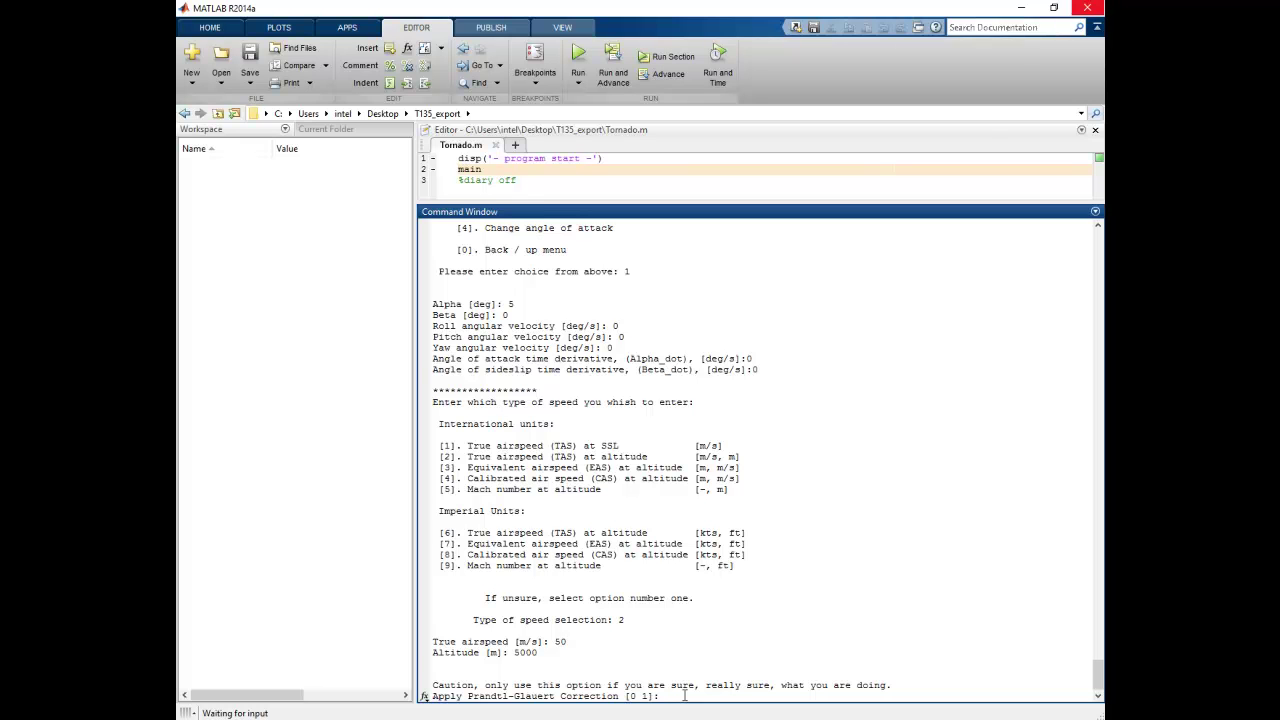
{"action": "type", "text": "0"}
{"action": "key", "text": "Return"}
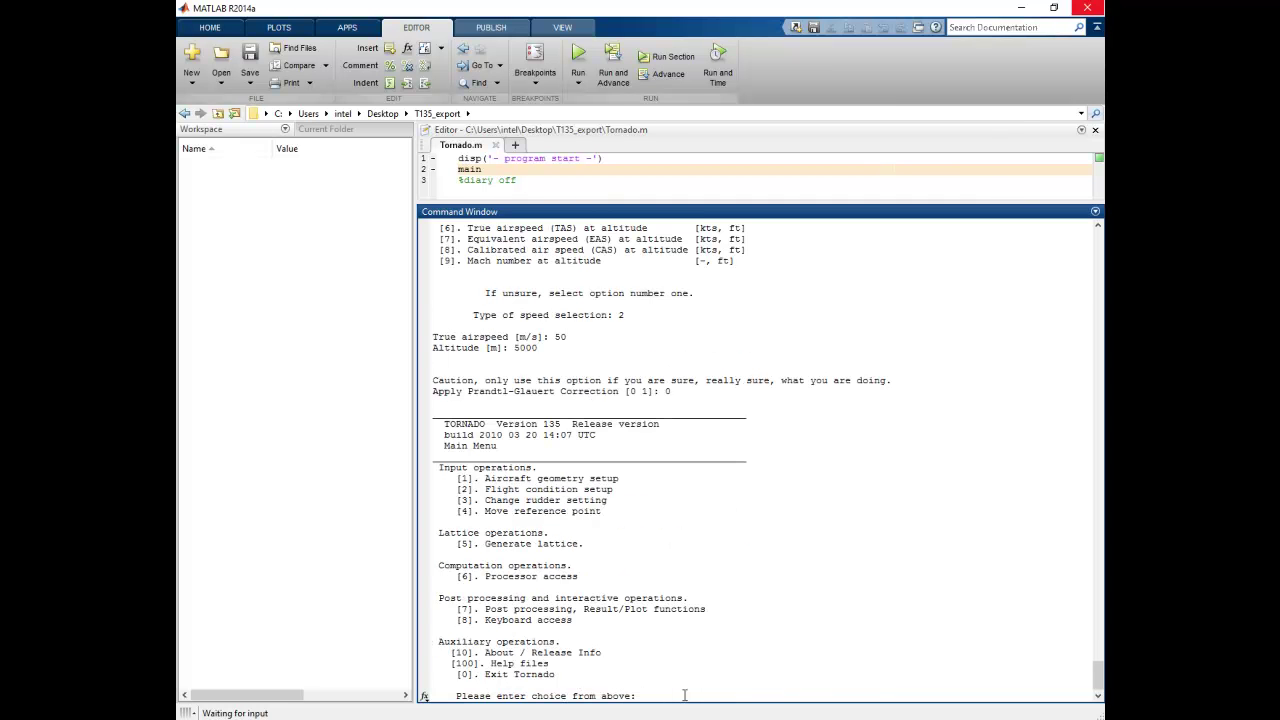
- Generate the lattice using the freestream following wake, Tornado method
{"action": "type", "text": "5"}
{"action": "key", "text": "Return"}
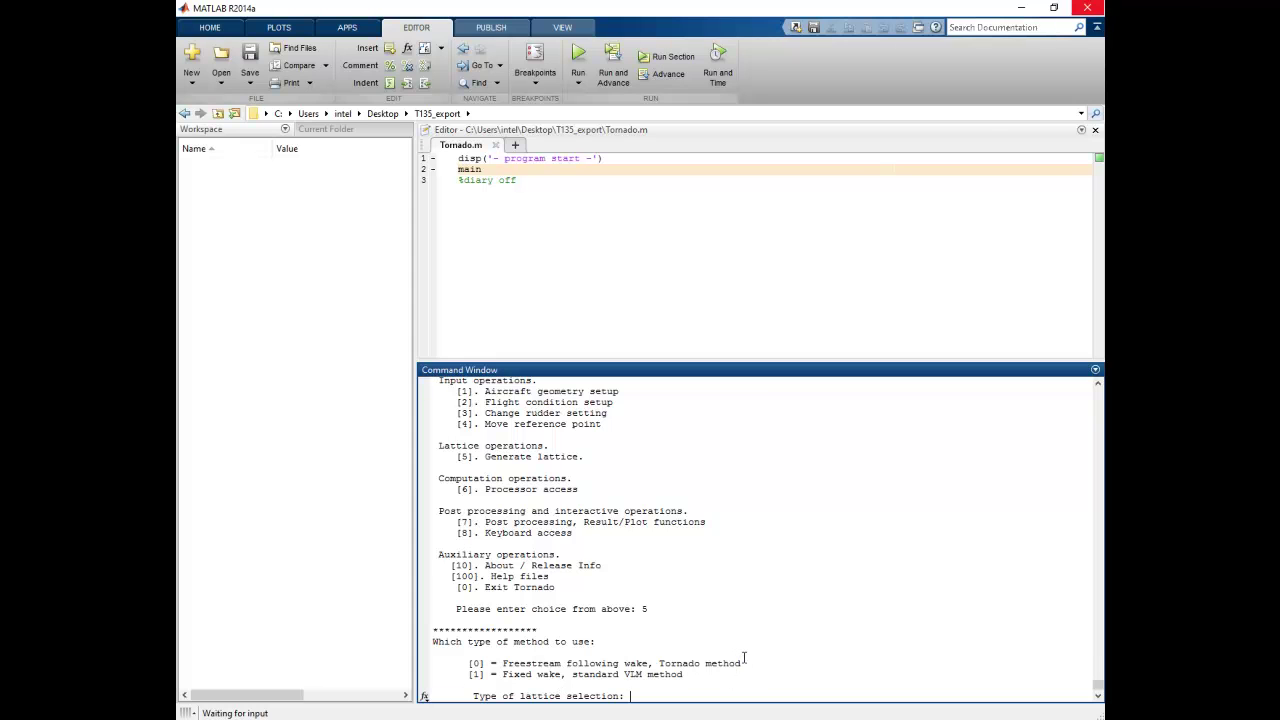
{"action": "left_click_drag", "start_coordinate": [584, 674], "coordinate": [684, 674]}
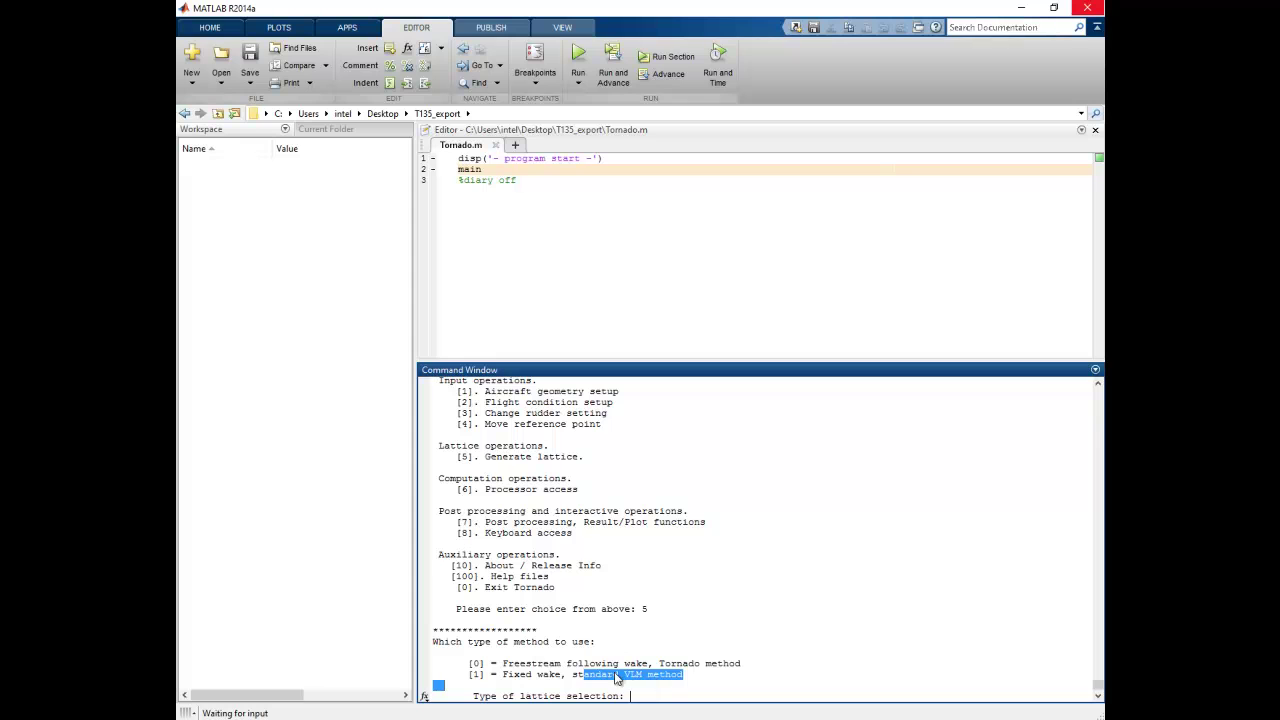
{"action": "left_click", "coordinate": [632, 661]}
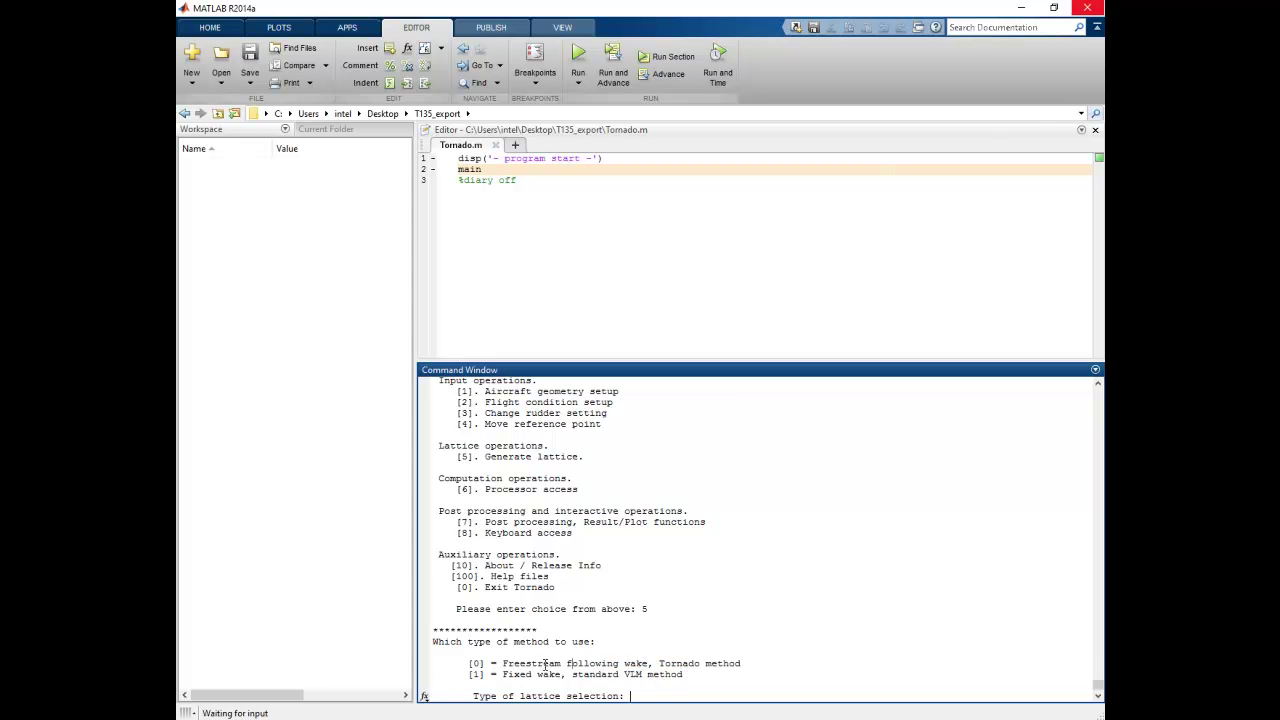
{"action": "left_click_drag", "start_coordinate": [508, 663], "coordinate": [642, 665]}
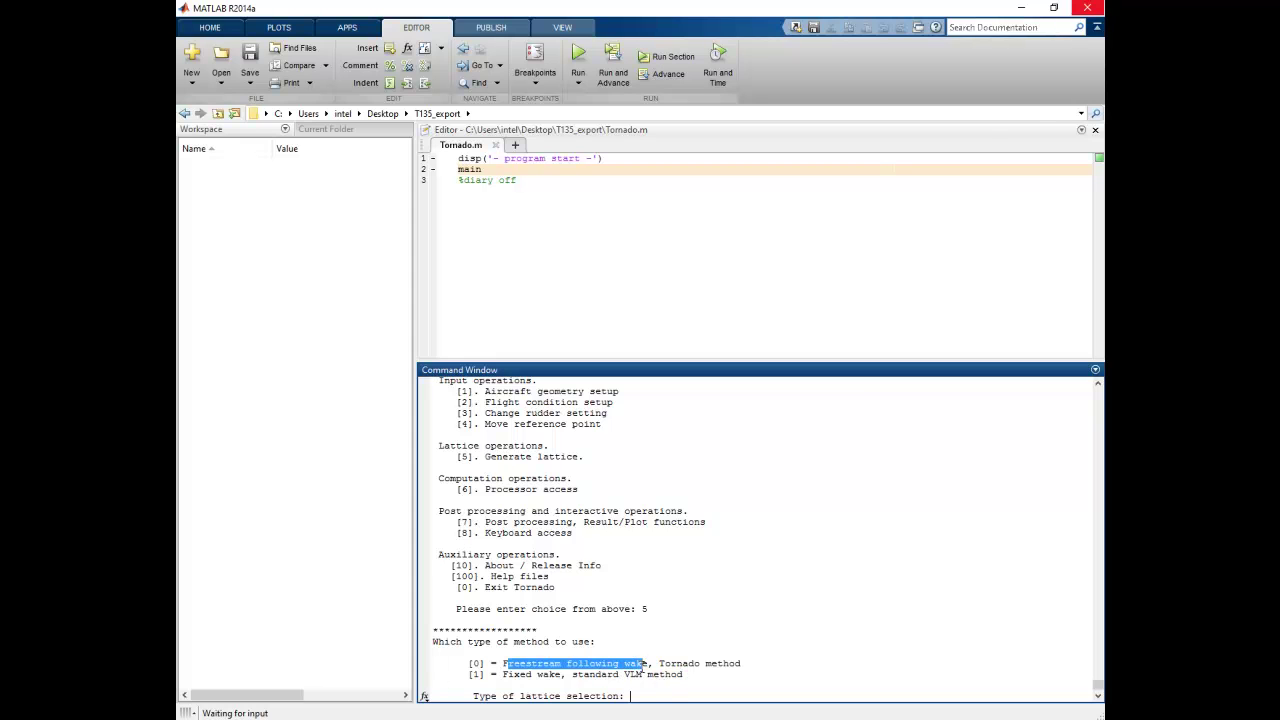
{"action": "double_click", "coordinate": [666, 663]}
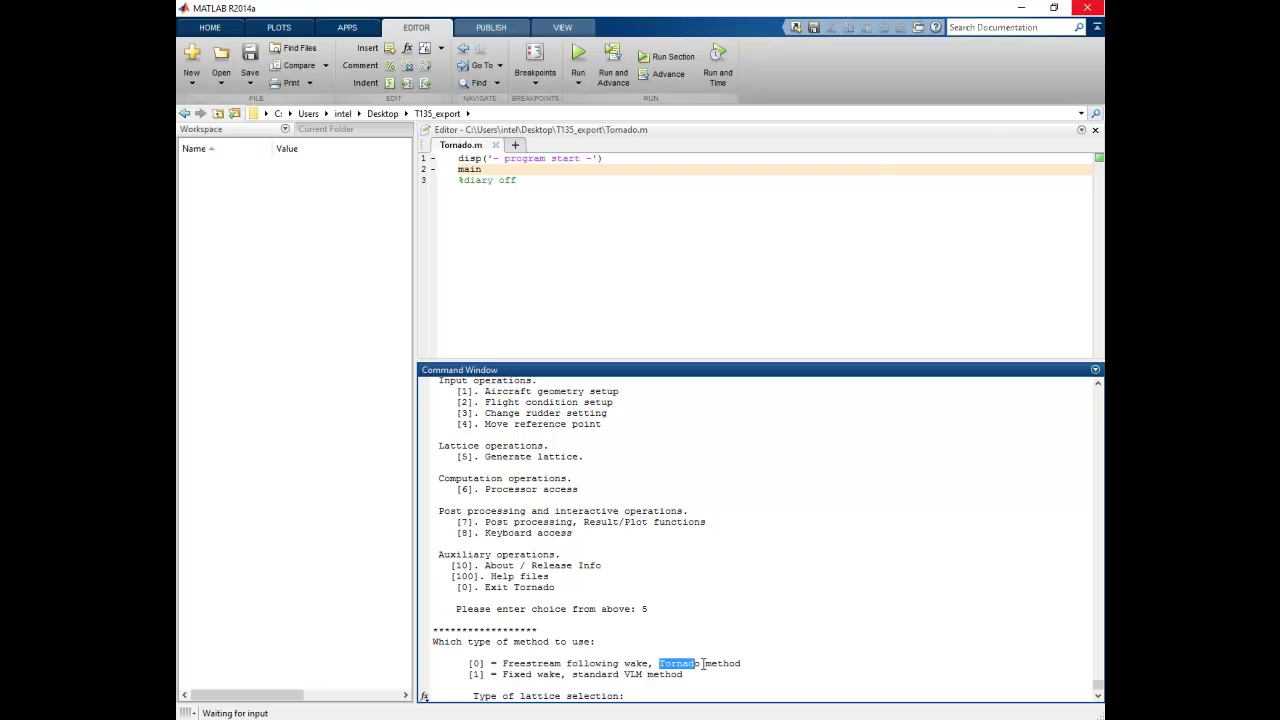
{"action": "left_click", "coordinate": [700, 673]}
{"action": "double_click", "coordinate": [695, 663]}
{"action": "left_click", "coordinate": [636, 694]}
{"action": "type", "text": "0"}
{"action": "key", "text": "Return"}
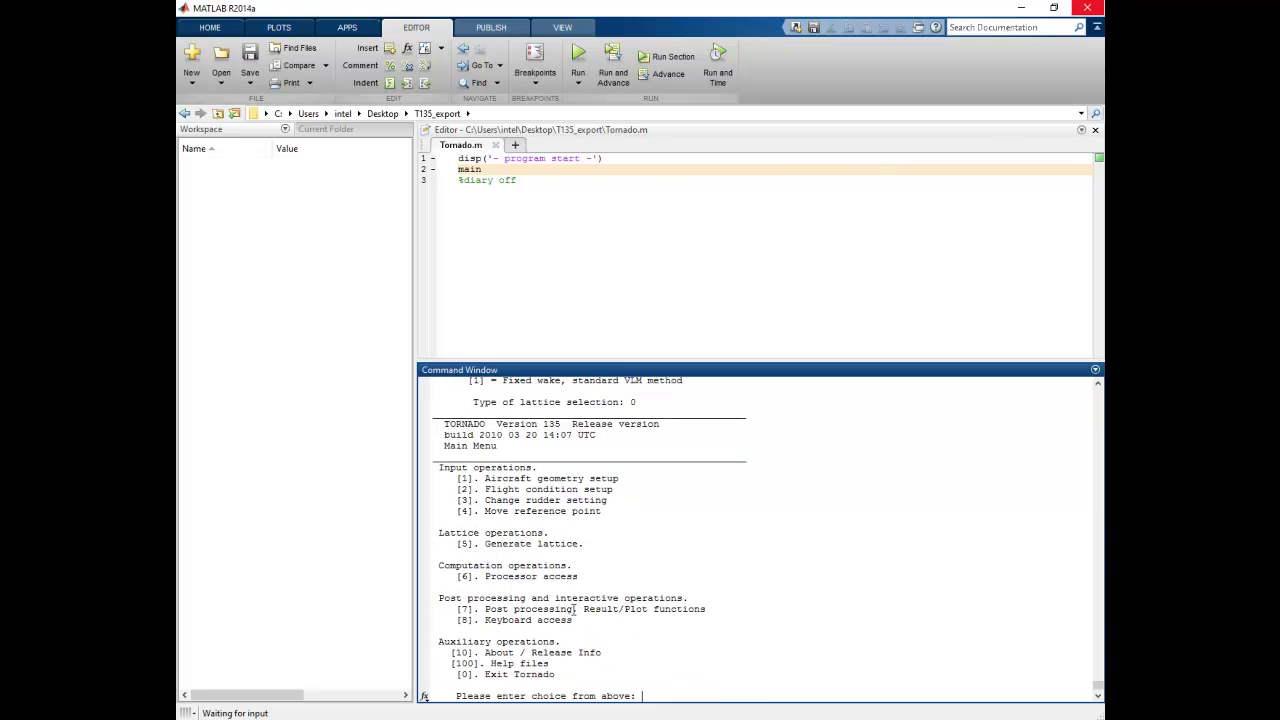
- Run a static computation at the selected state with the job identity tag test2
{"action": "type", "text": "6"}
{"action": "key", "text": "Return"}
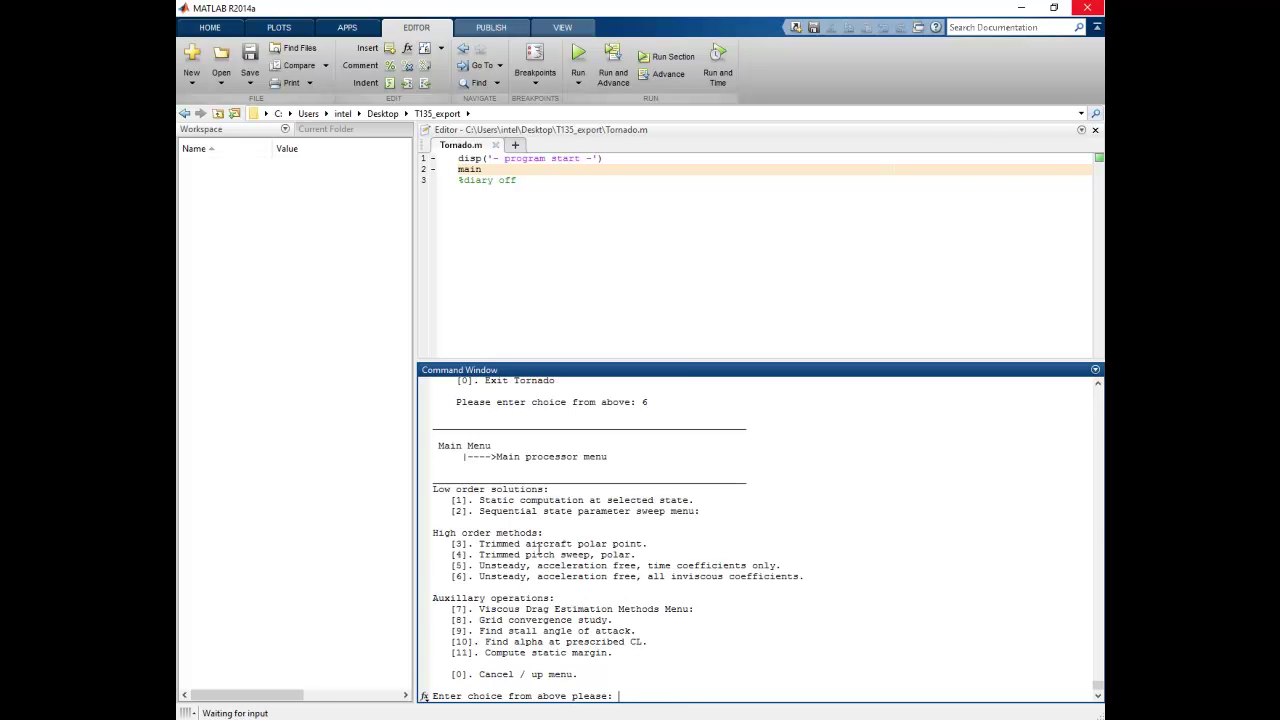
{"action": "left_click_drag", "start_coordinate": [482, 502], "coordinate": [696, 502]}
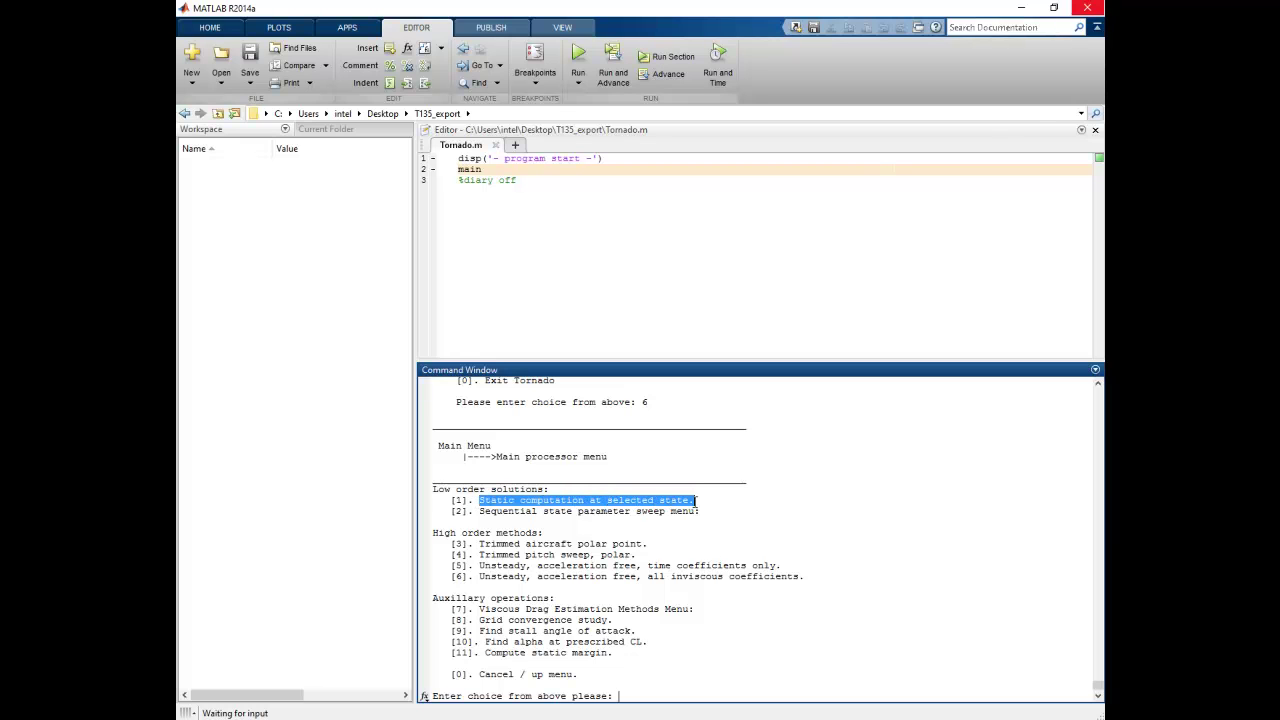
{"action": "left_click", "coordinate": [641, 698]}
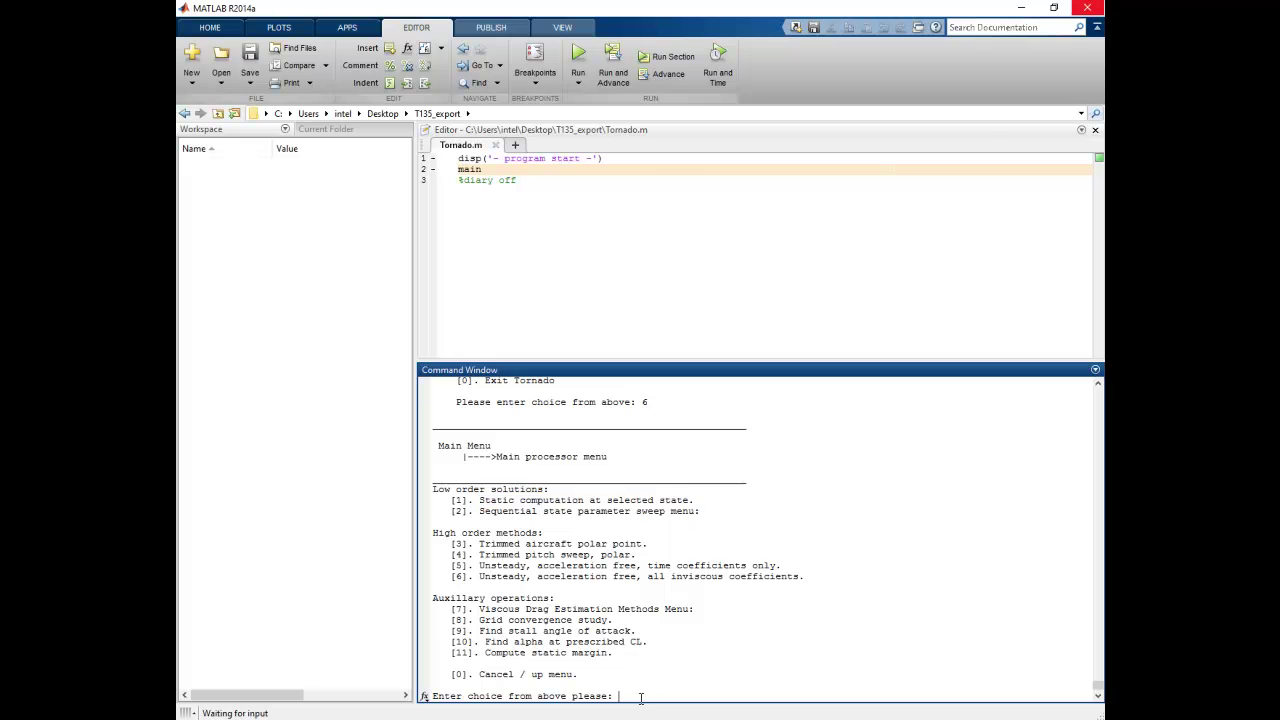
{"action": "type", "text": "1"}
{"action": "key", "text": "Return"}
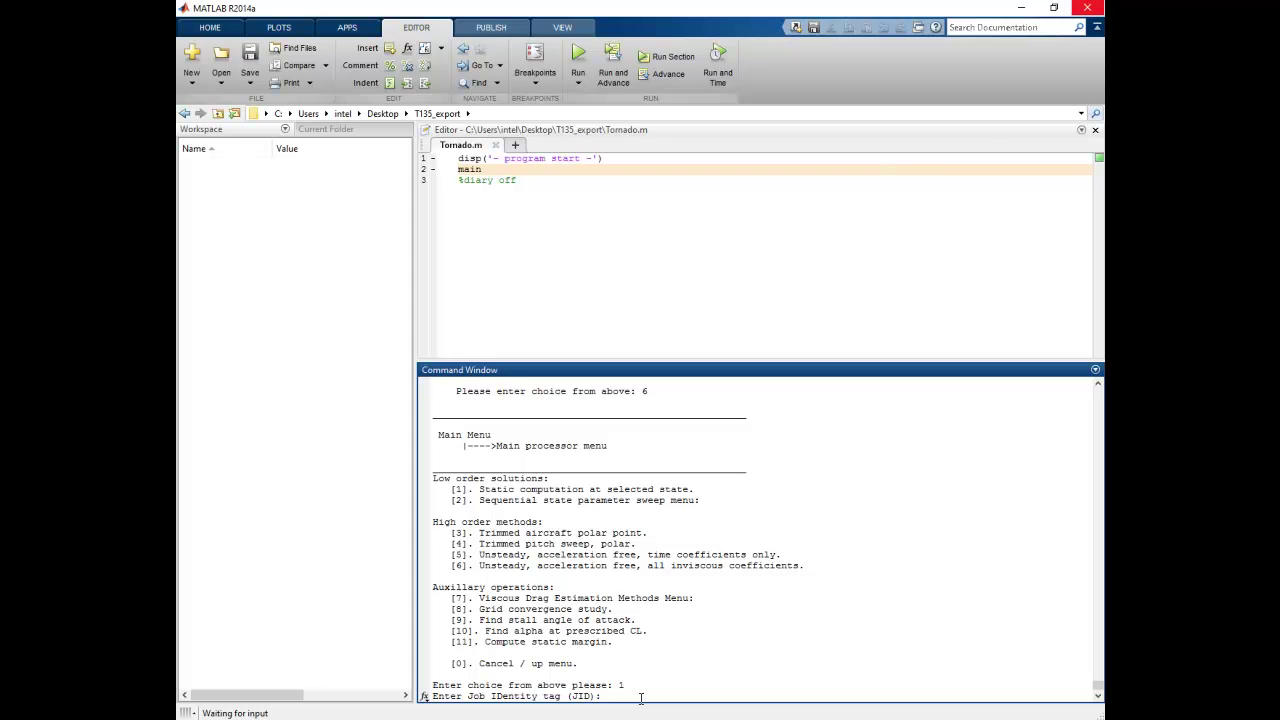
{"action": "type", "text": "test2"}
{"action": "key", "text": "Return"}
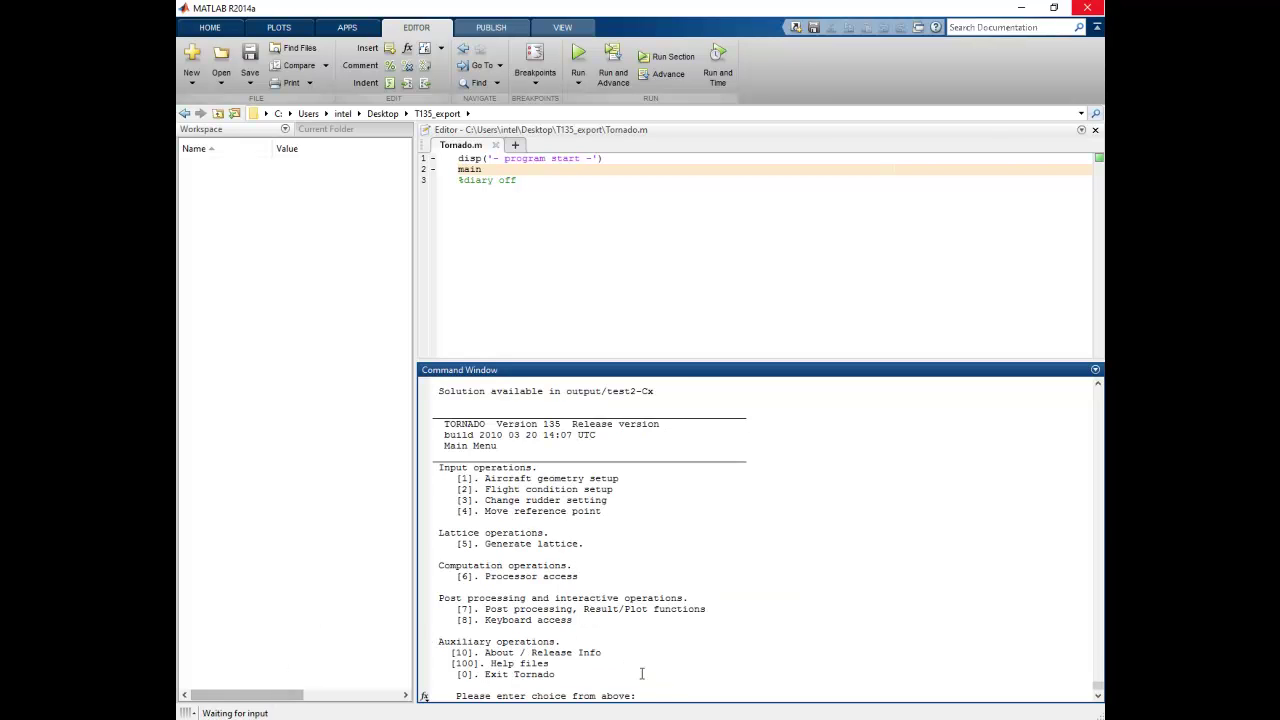
- Exit Tornado and load test2-Cx.mat from the output folder into the workspace
{"action": "type", "text": "0"}
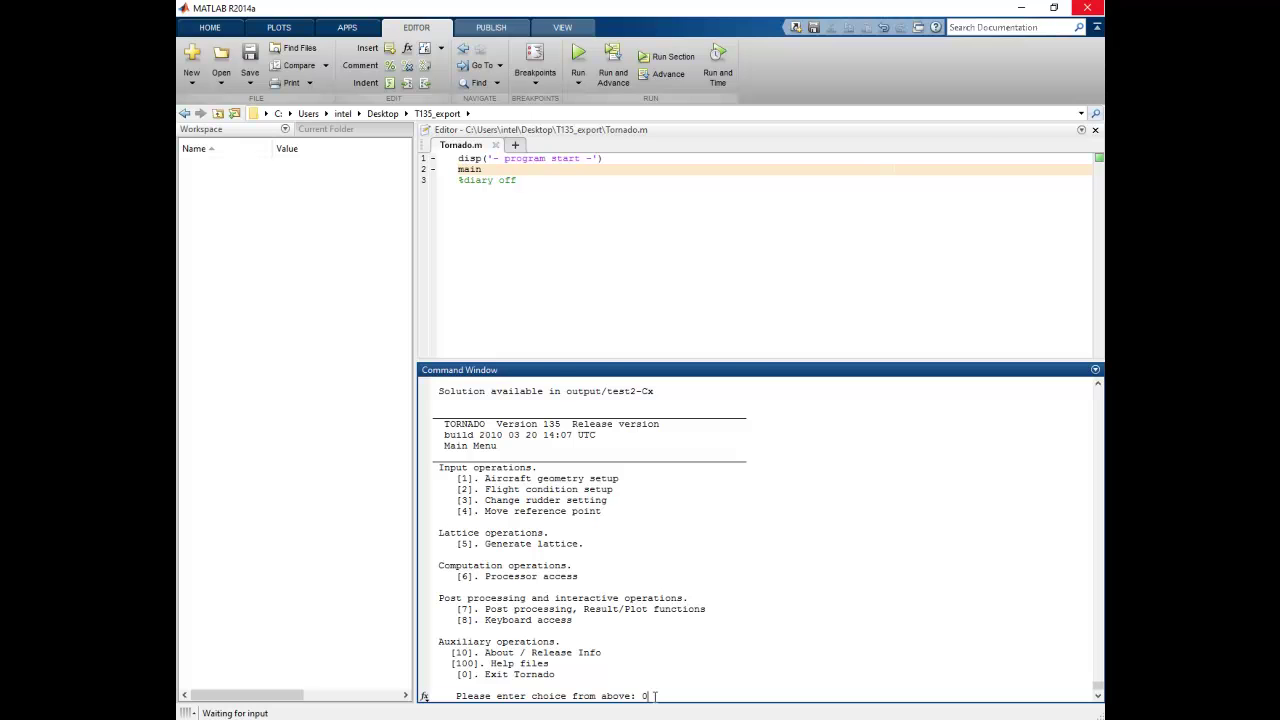
{"action": "key", "text": "Return"}
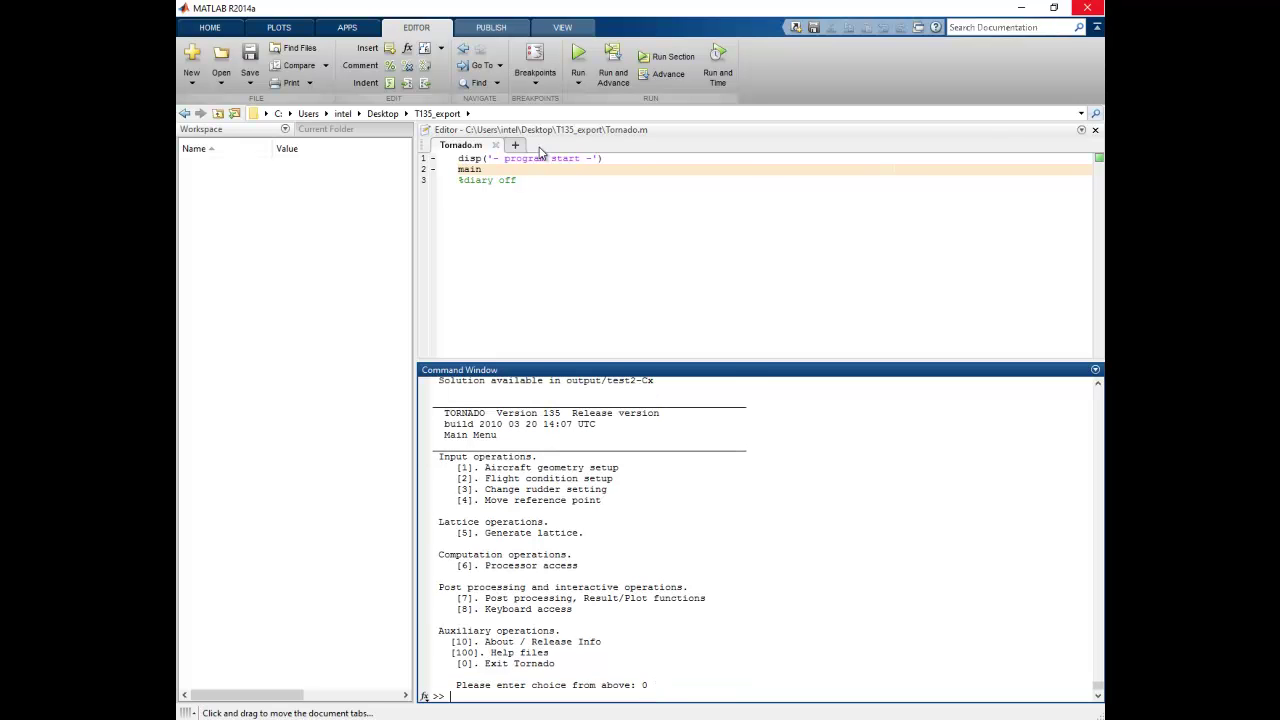
{"action": "left_click", "coordinate": [330, 130]}
{"action": "left_click_drag", "start_coordinate": [405, 250], "coordinate": [416, 594]}
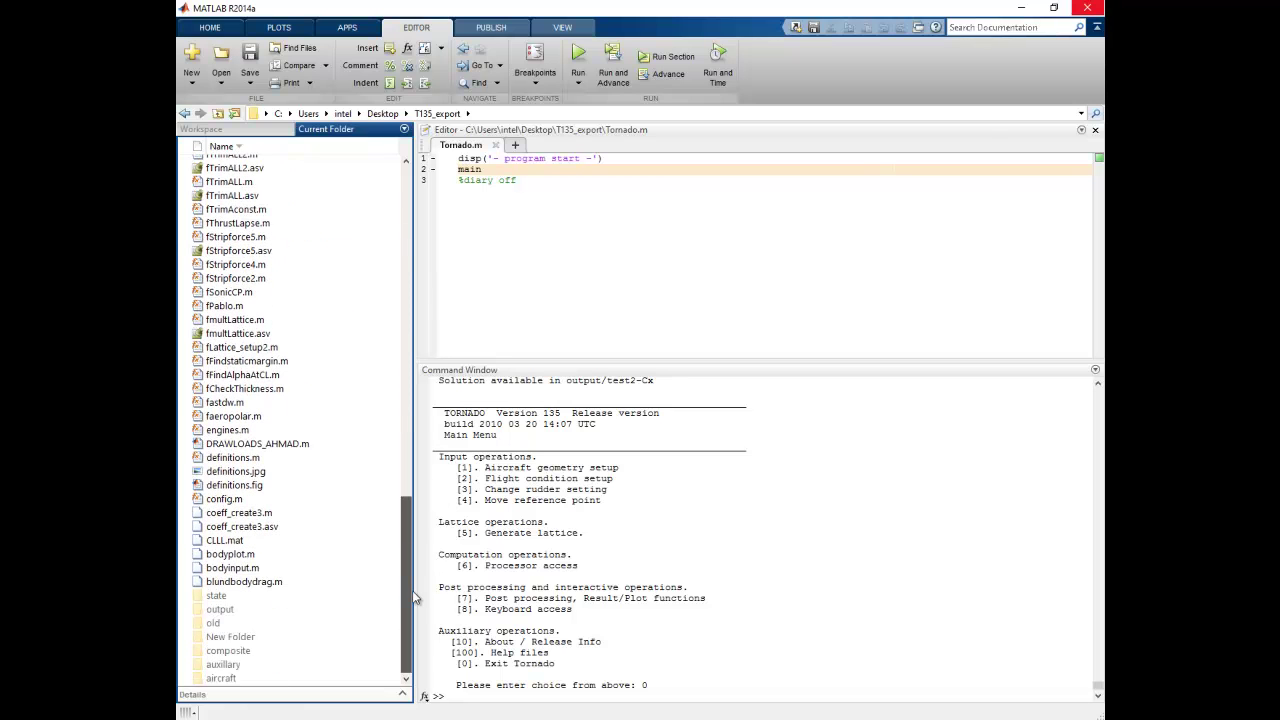
{"action": "left_click", "coordinate": [190, 611]}
{"action": "left_click", "coordinate": [184, 610]}
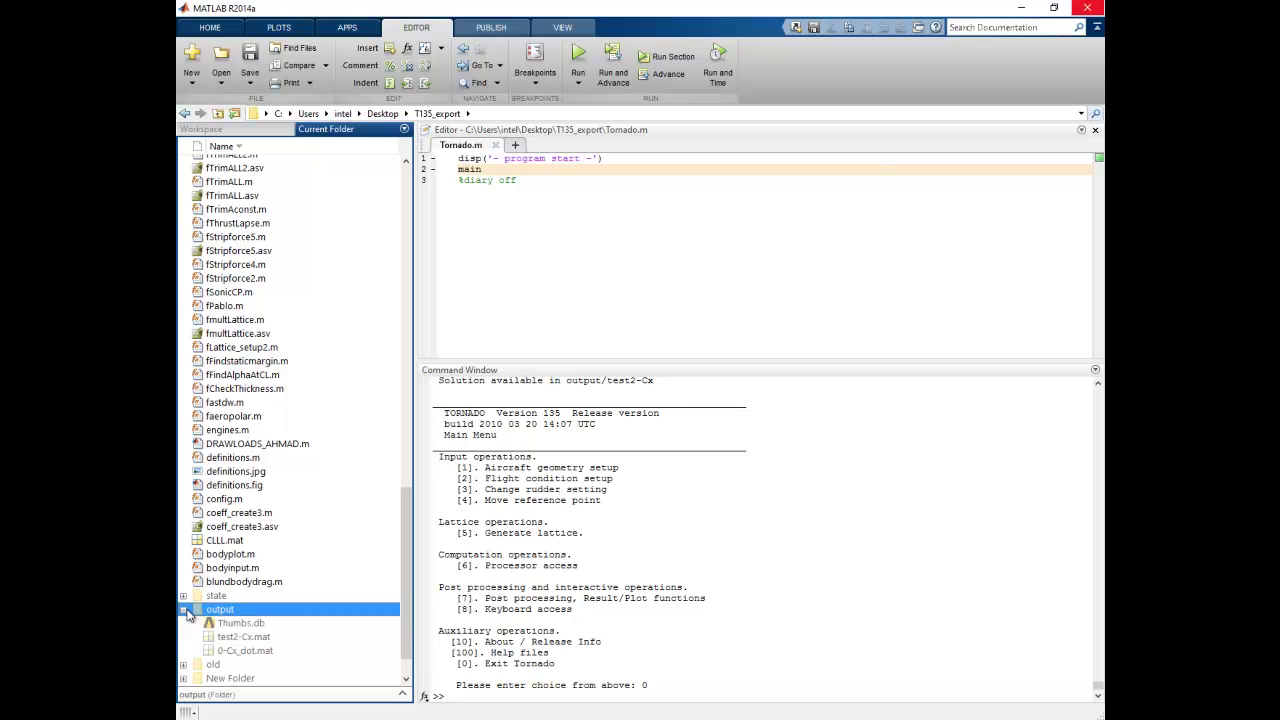
{"action": "double_click", "coordinate": [240, 637]}
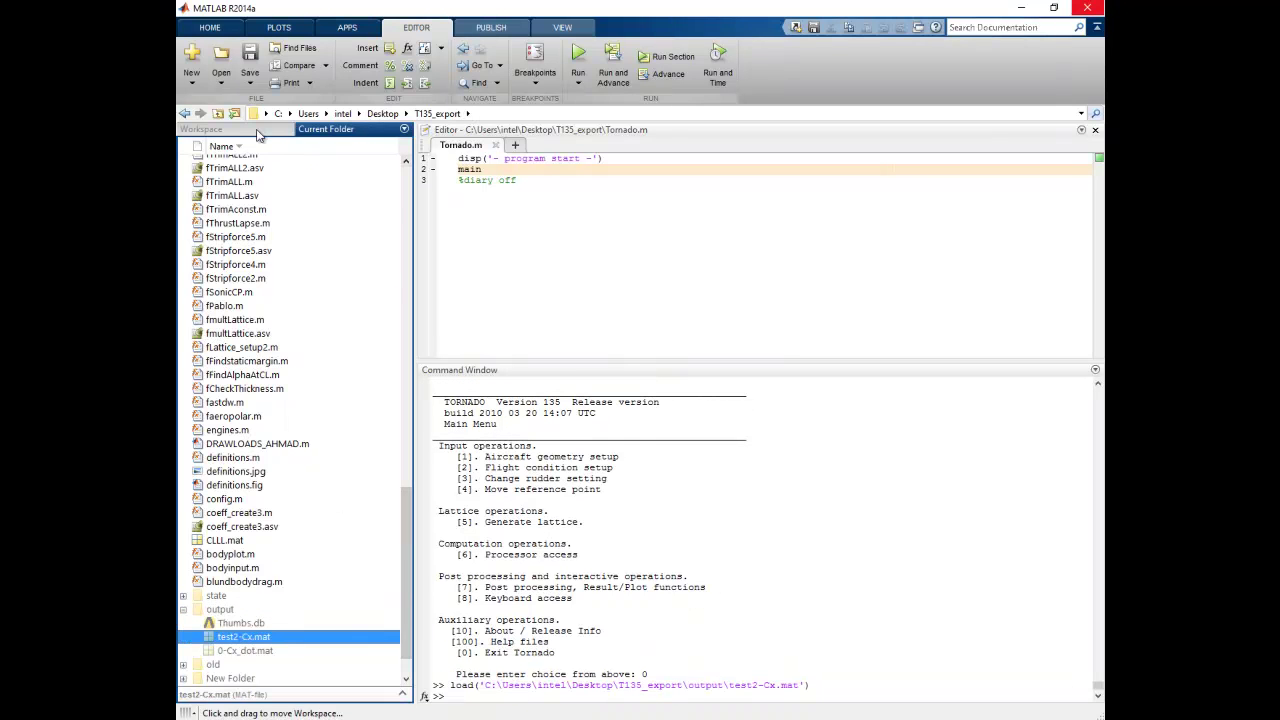
- Open the results struct from the workspace in a maximized variable viewer
{"action": "left_click", "coordinate": [240, 129]}
{"action": "left_click", "coordinate": [207, 204]}
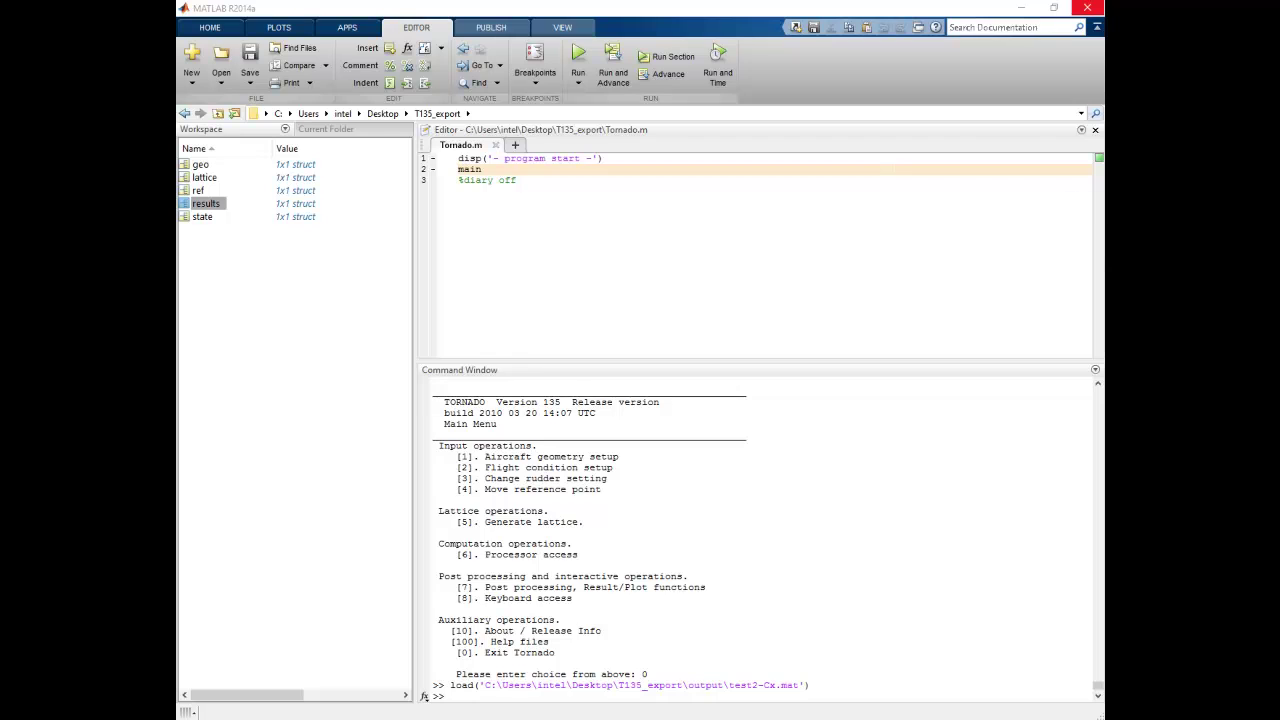
{"action": "left_click_drag", "start_coordinate": [746, 98], "coordinate": [650, 85]}
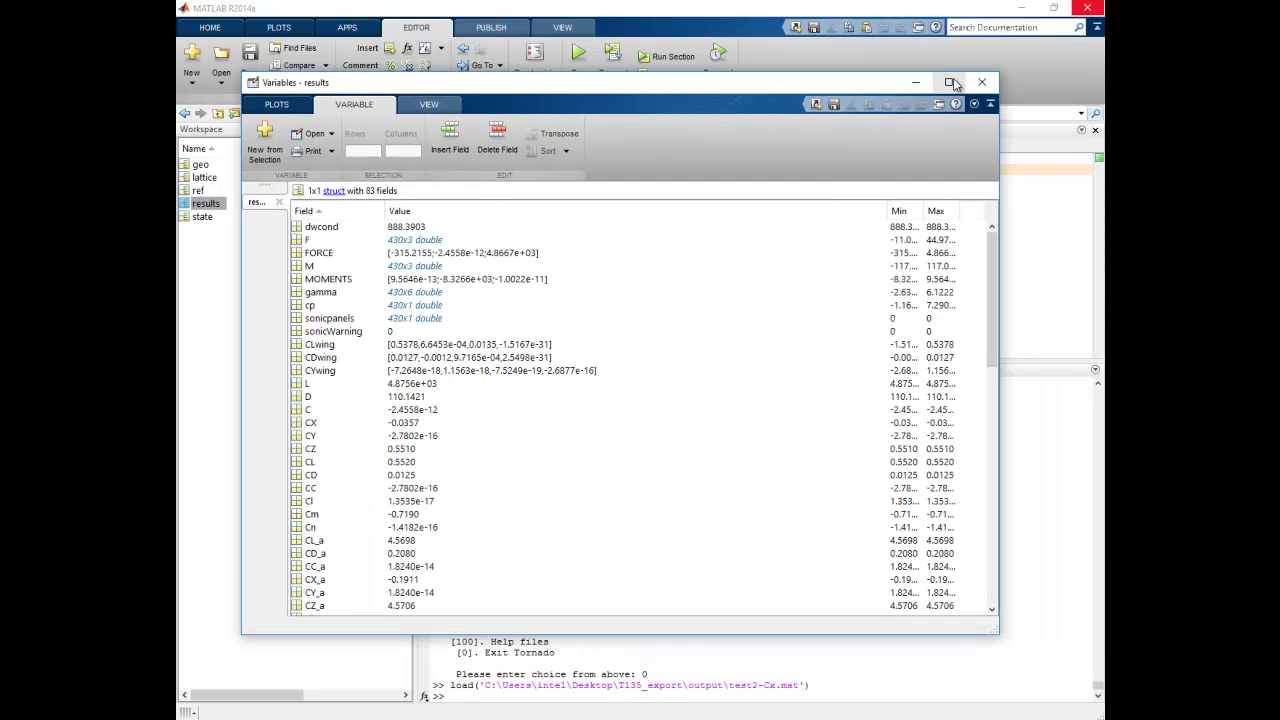
{"action": "left_click", "coordinate": [948, 82]}
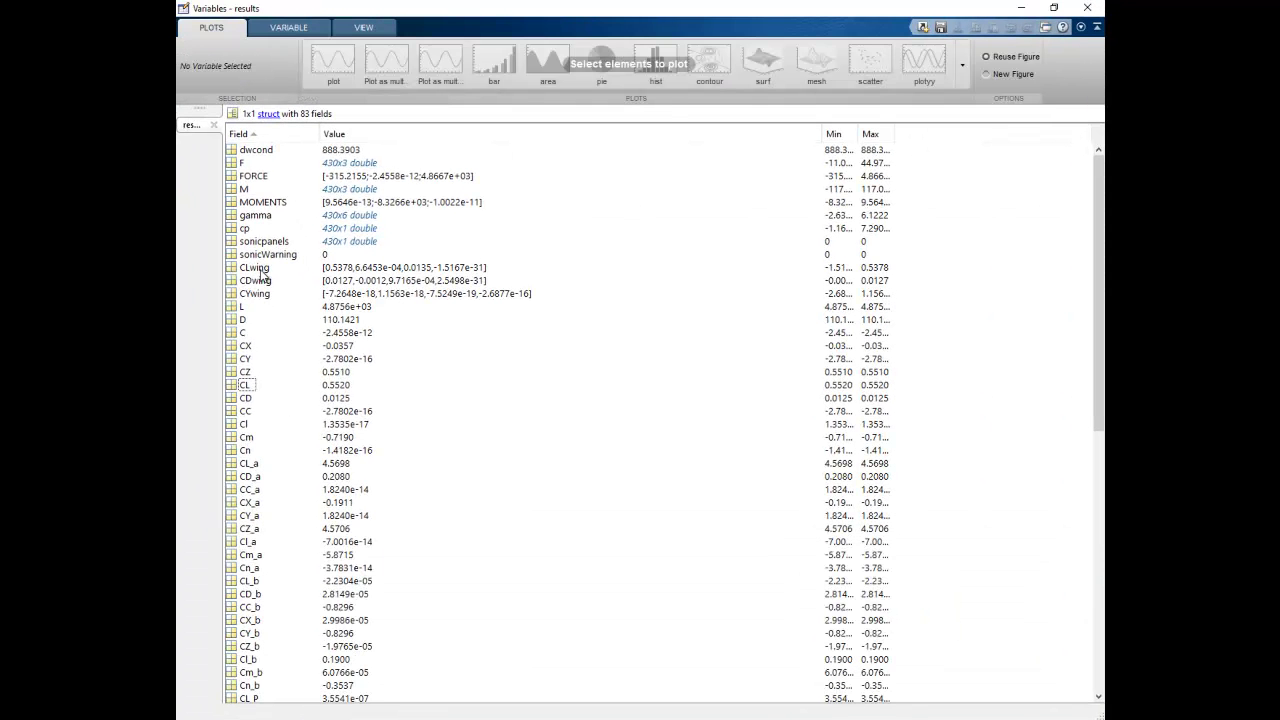
- Open the CLwing field, compare the lift coefficients of the four wings, and close it
{"action": "left_click", "coordinate": [261, 270]}
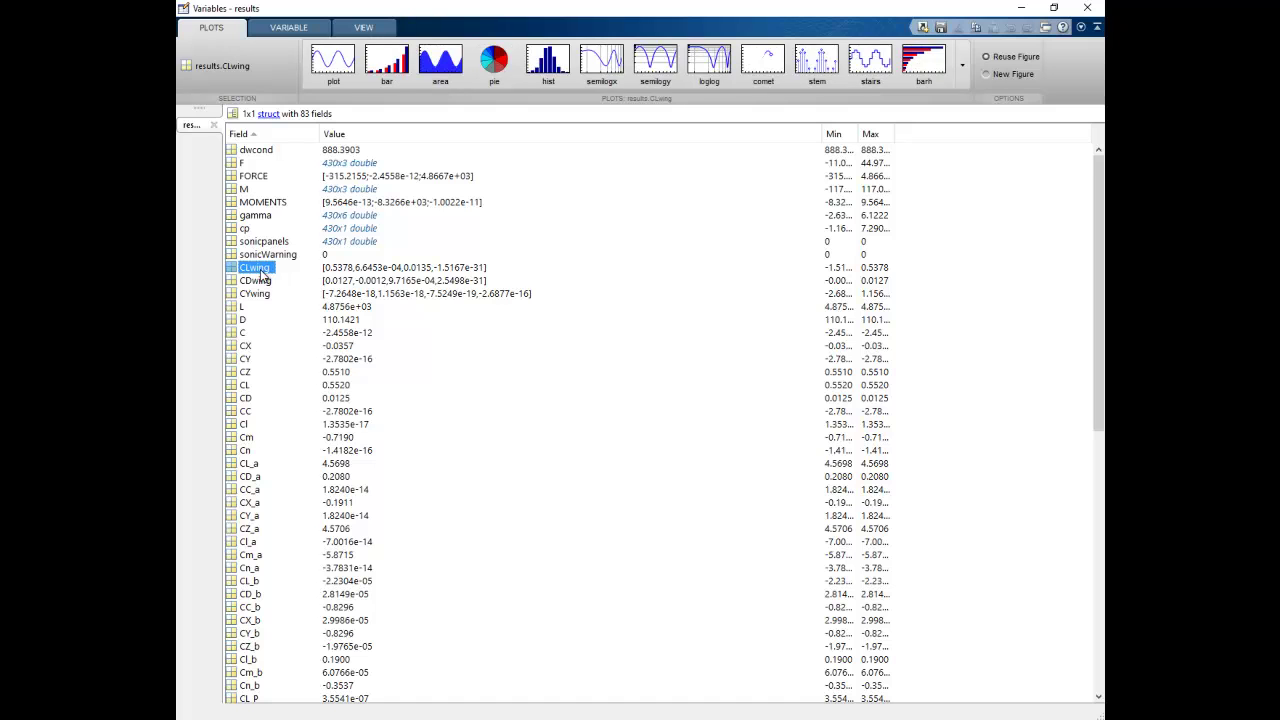
{"action": "double_click", "coordinate": [261, 270]}
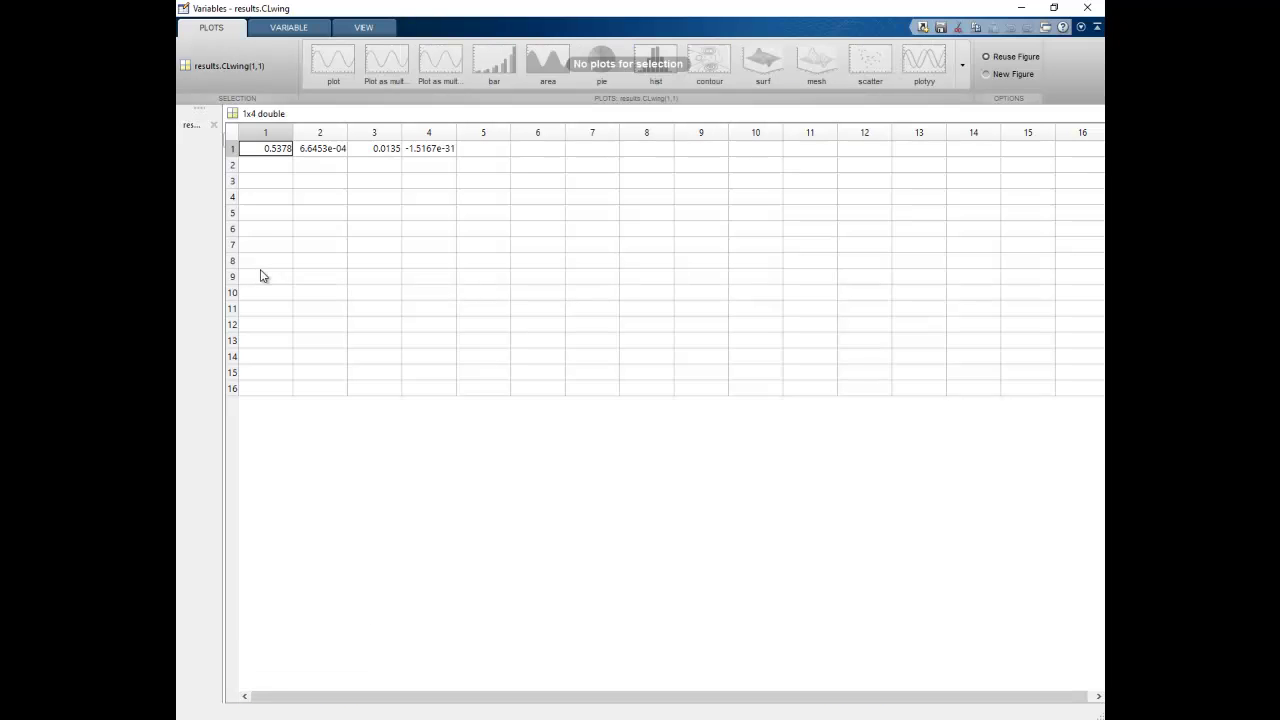
{"action": "left_click", "coordinate": [316, 150]}
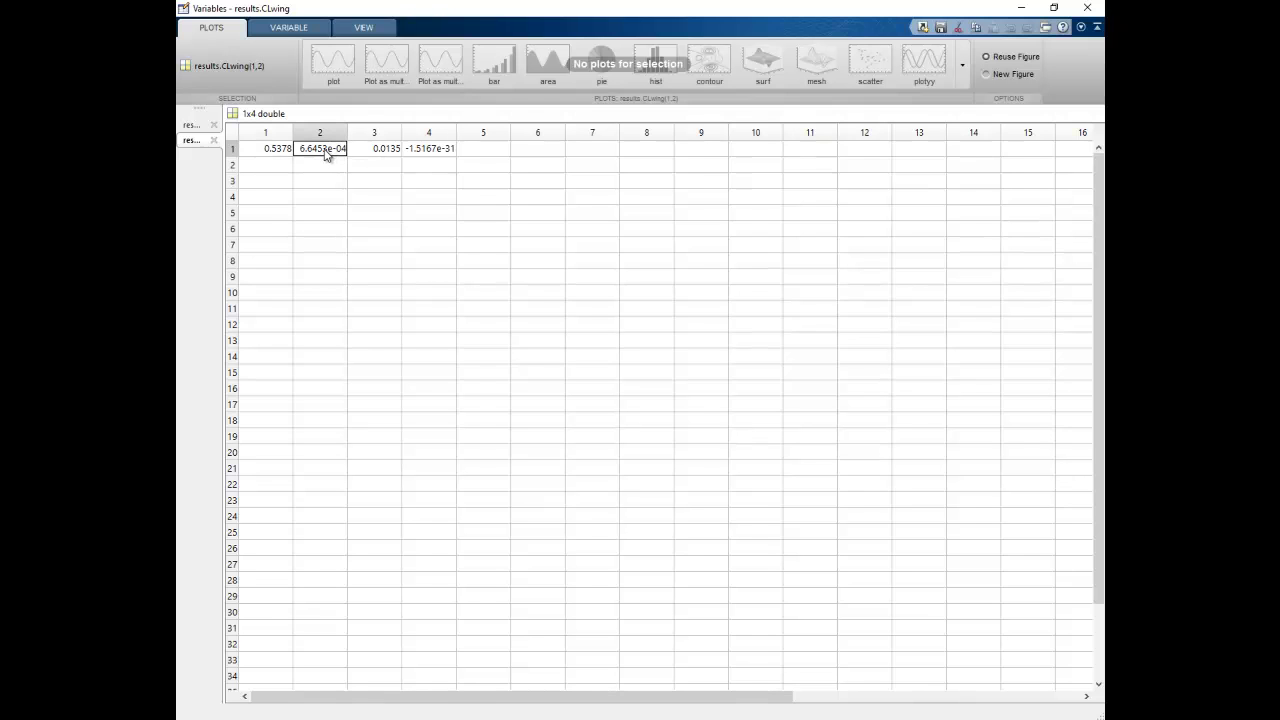
{"action": "left_click", "coordinate": [440, 149]}
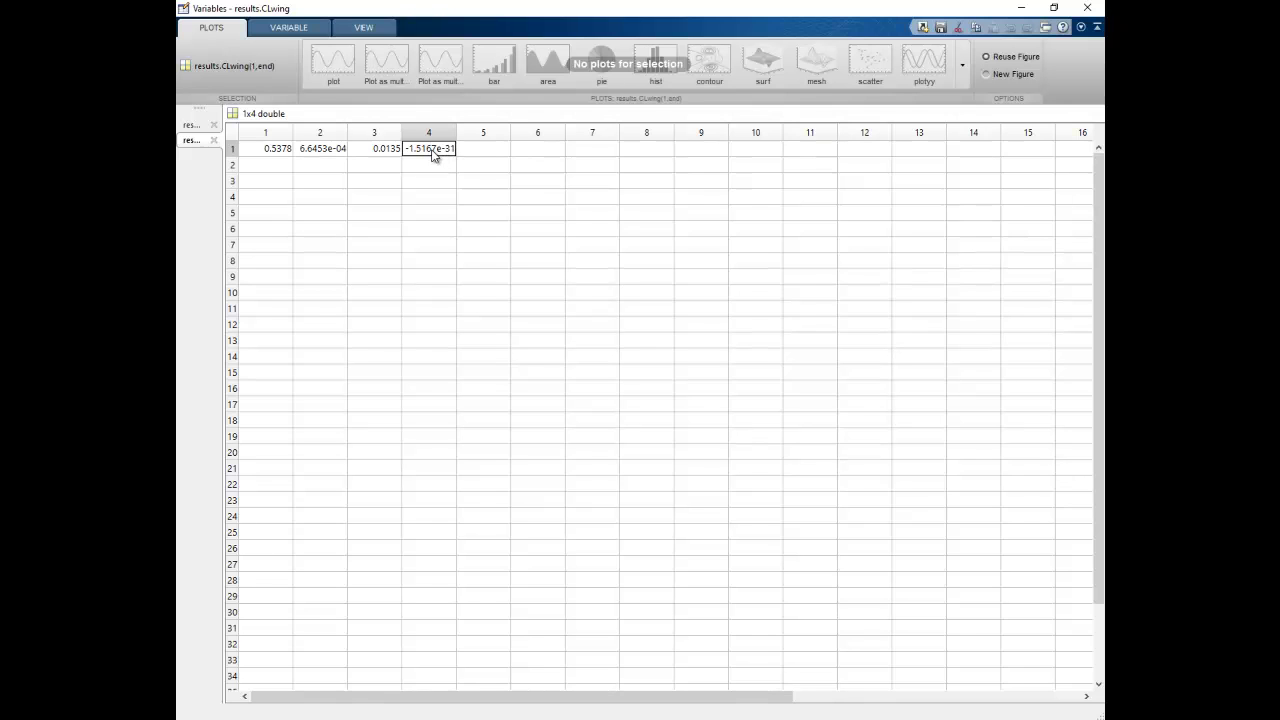
{"action": "left_click", "coordinate": [336, 151]}
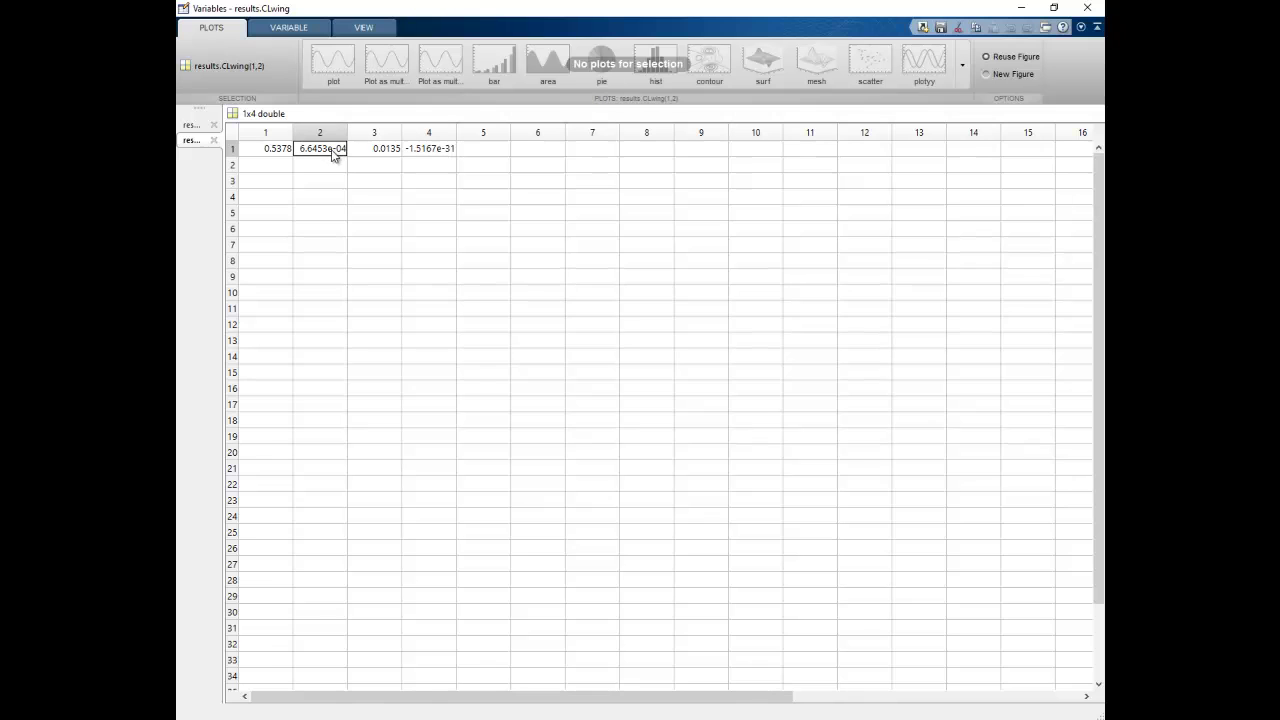
{"action": "left_click", "coordinate": [430, 150]}
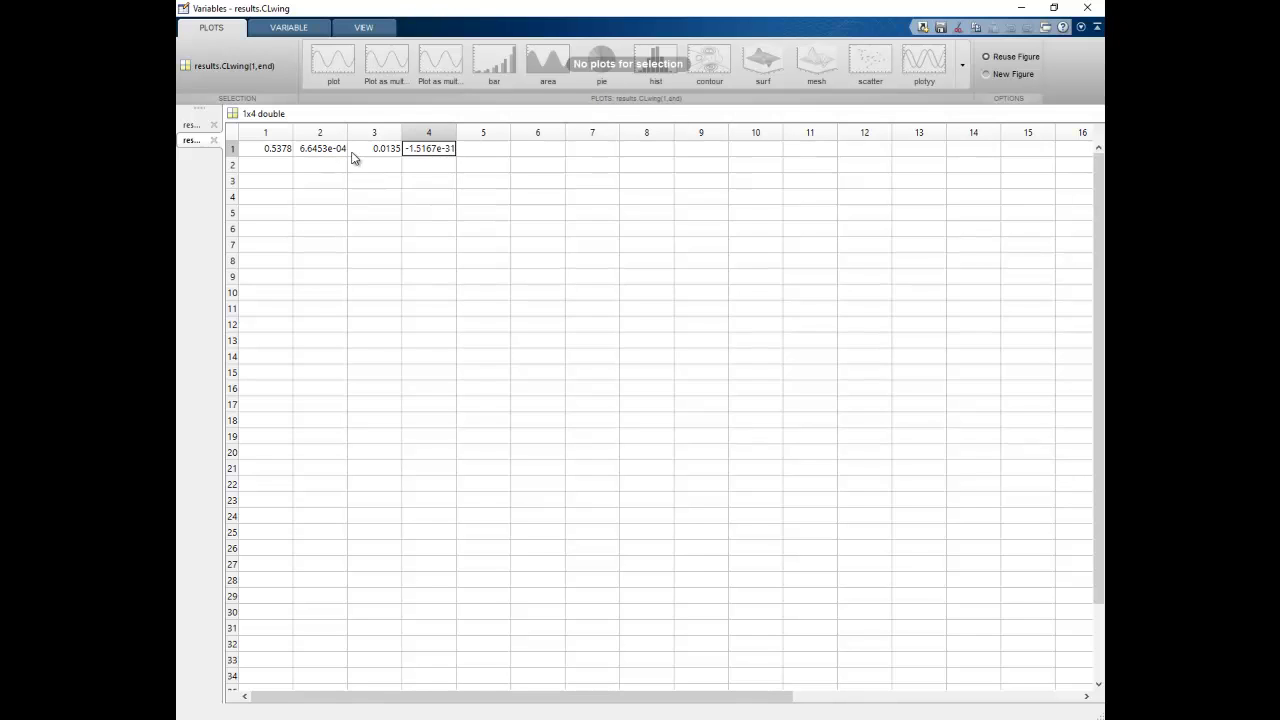
{"action": "left_click", "coordinate": [336, 158]}
{"action": "left_click", "coordinate": [421, 152]}
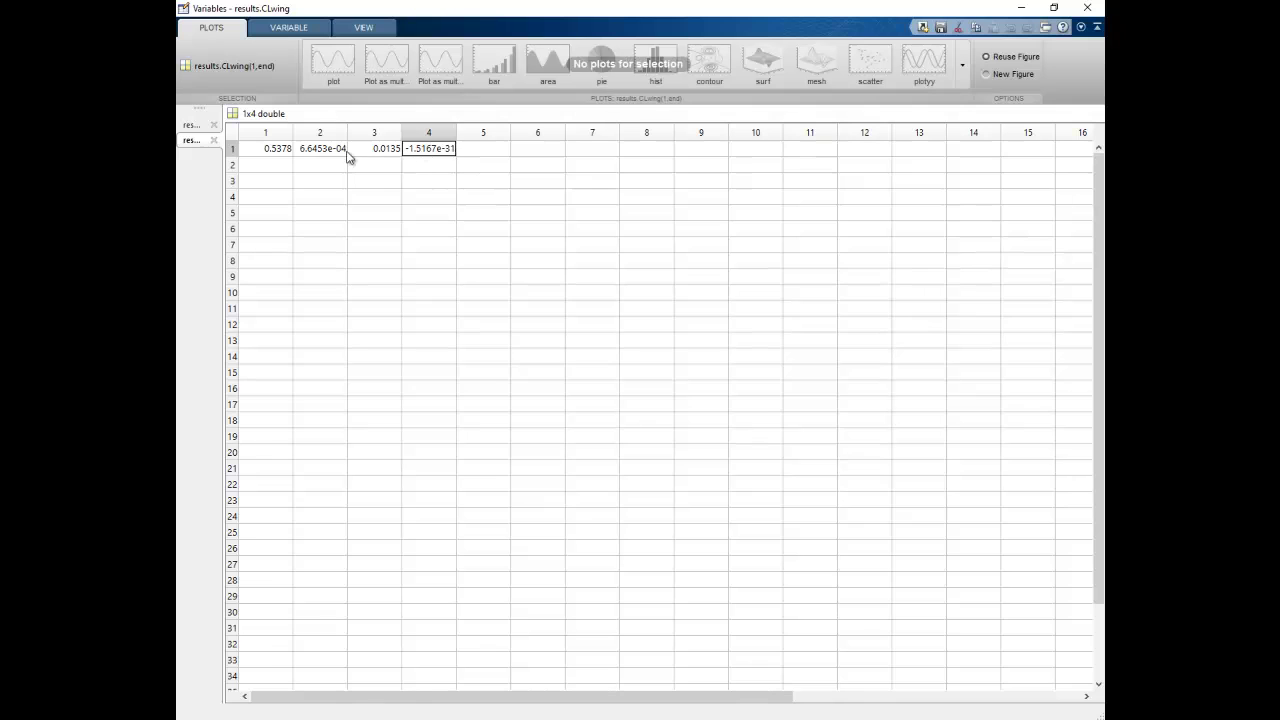
{"action": "left_click", "coordinate": [284, 152]}
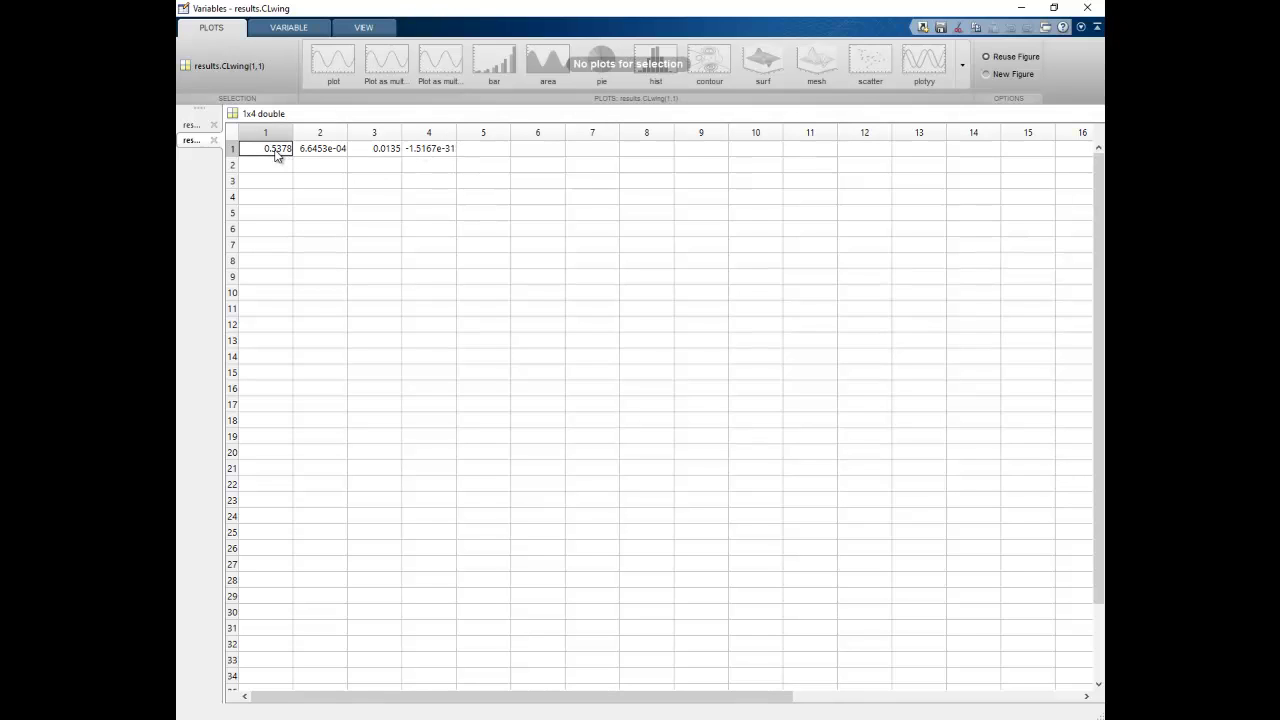
{"action": "left_click", "coordinate": [383, 153]}
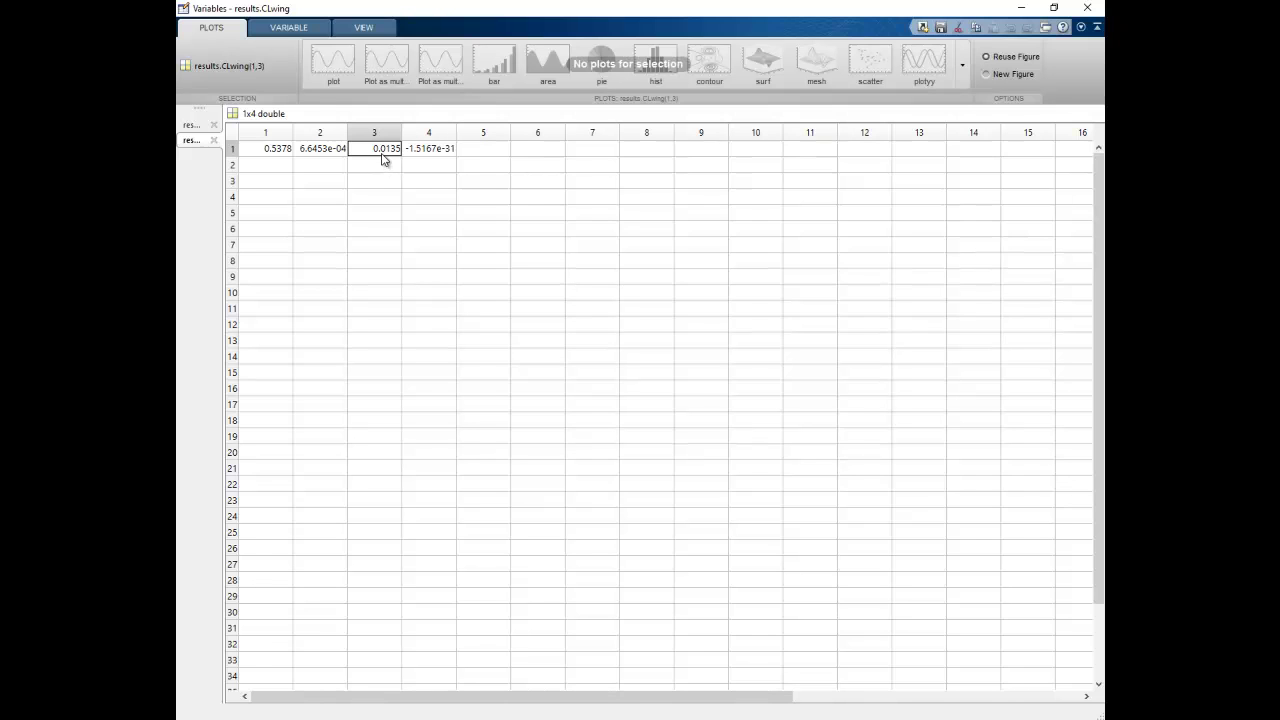
{"action": "left_click", "coordinate": [214, 140]}
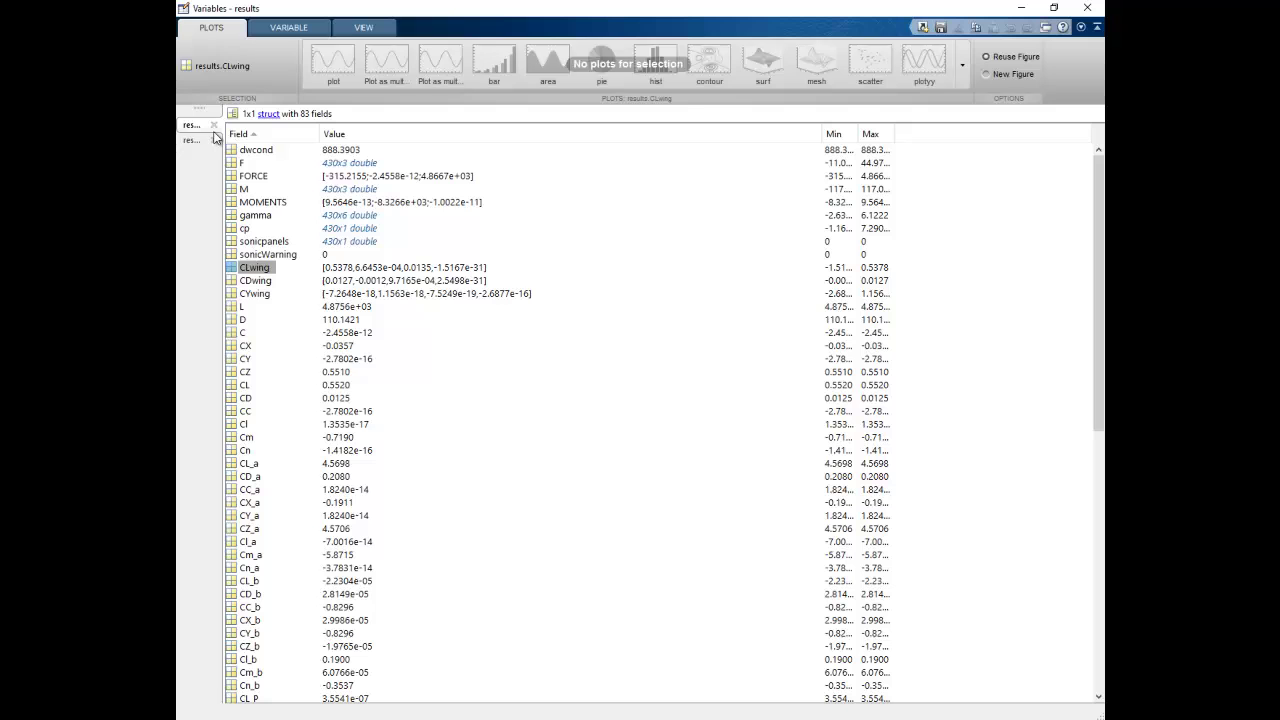
- Review the CDwing, L, D and CY fields in the results struct, ending on the lift L
{"action": "left_click", "coordinate": [260, 282]}
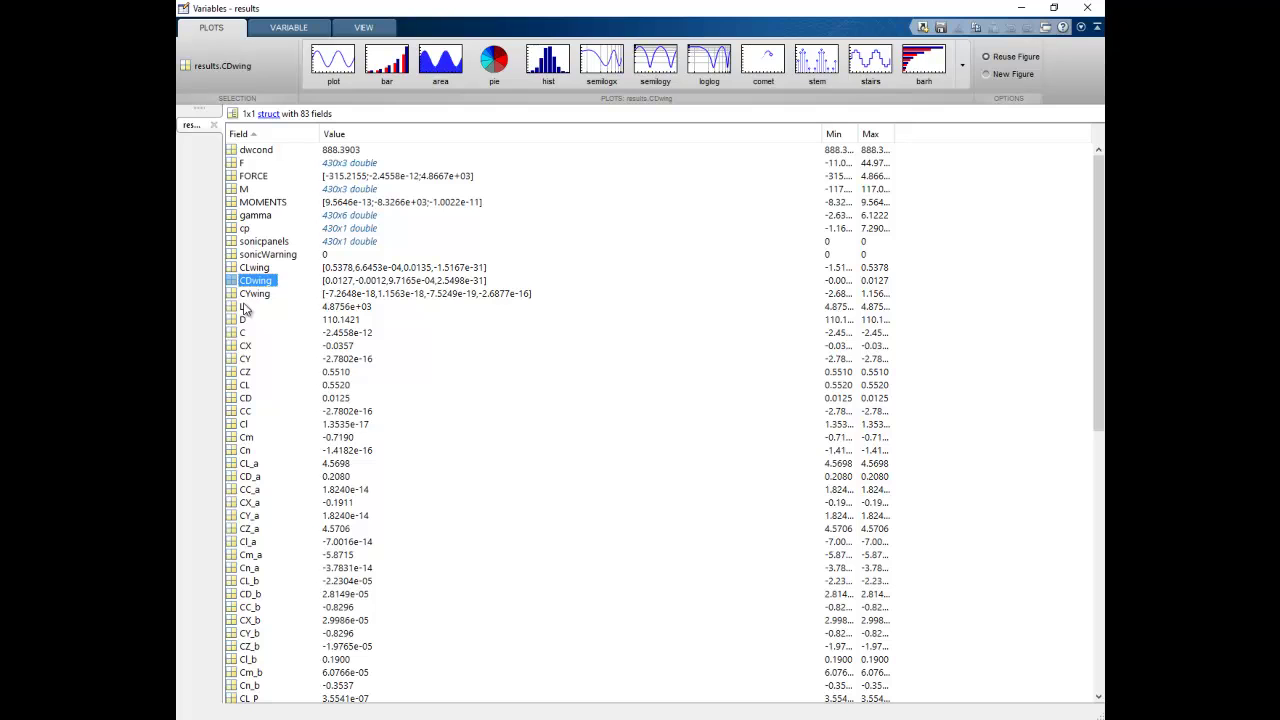
{"action": "left_click", "coordinate": [246, 308]}
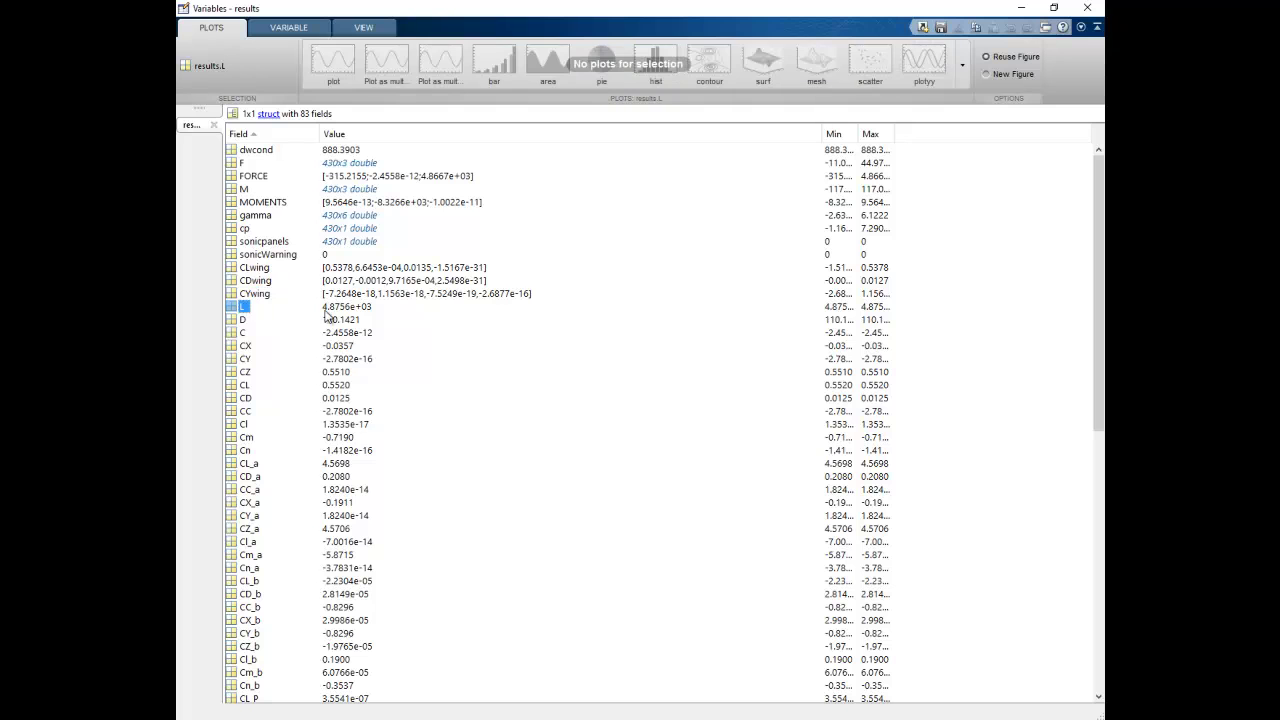
{"action": "left_click", "coordinate": [241, 322]}
{"action": "left_click", "coordinate": [244, 358]}
{"action": "left_click", "coordinate": [243, 307]}
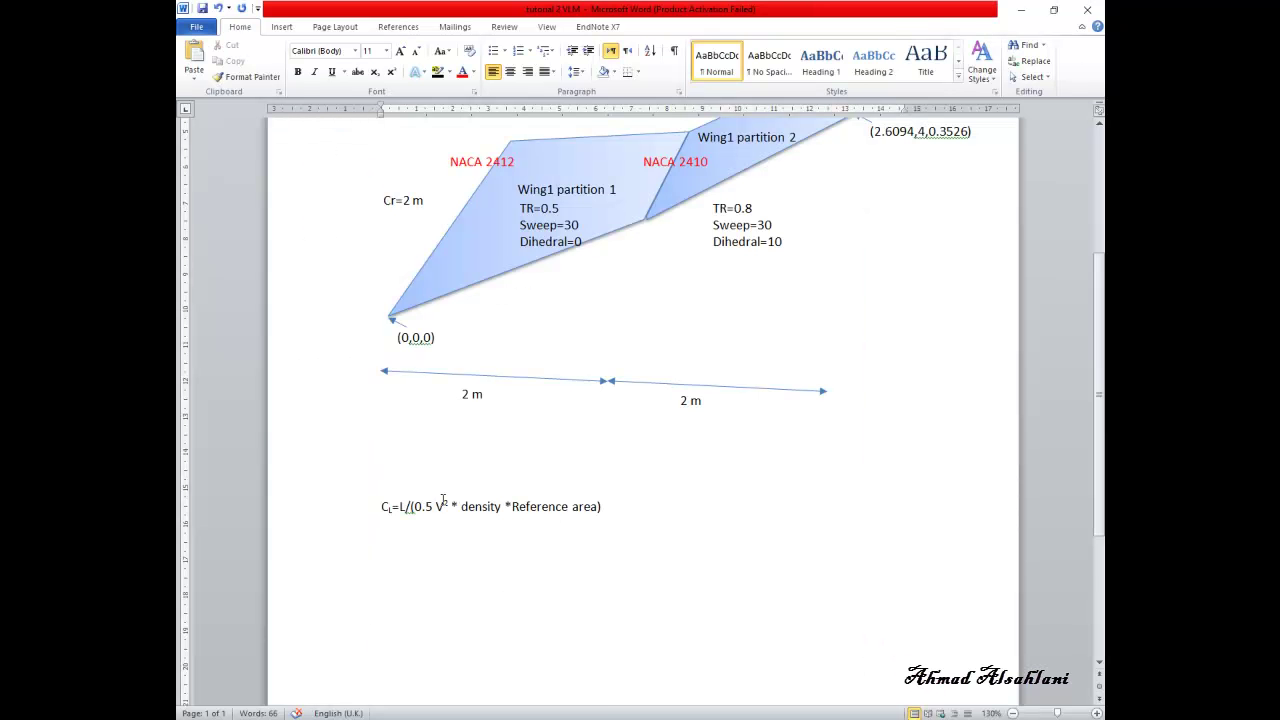
- Switch to the Word document and examine the lift coefficient formula below the sketch, highlighting its lift term L
{"action": "left_click_drag", "start_coordinate": [379, 507], "coordinate": [598, 508]}
{"action": "left_click", "coordinate": [458, 506]}
{"action": "double_click", "coordinate": [401, 508]}
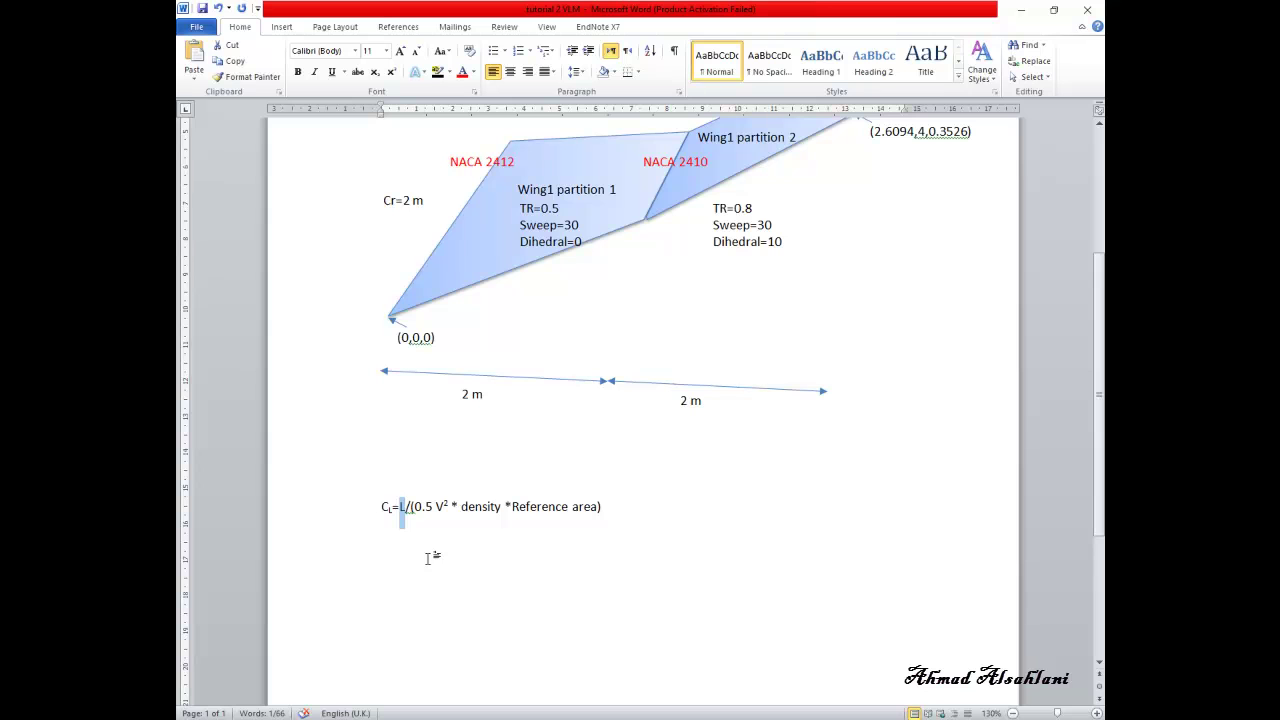